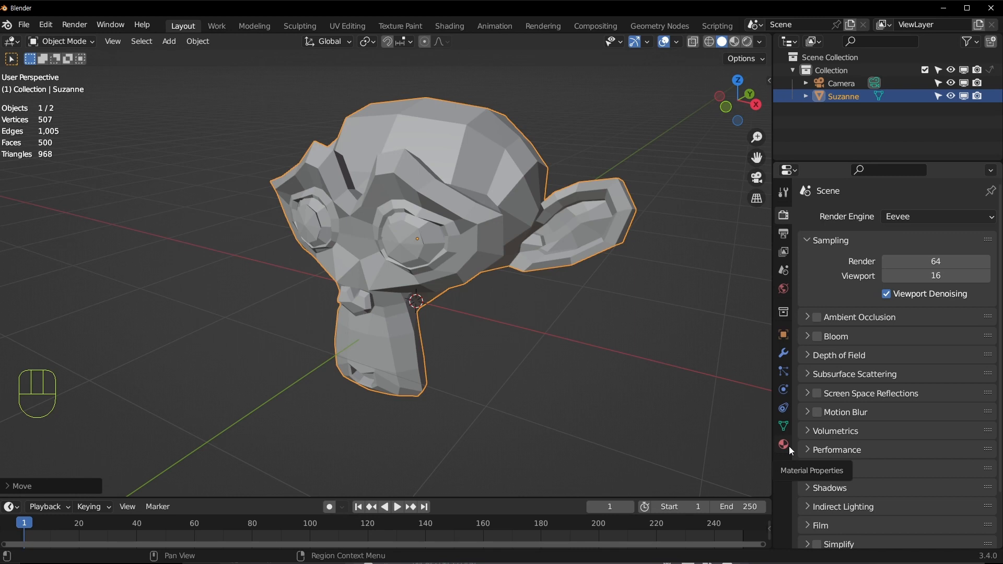
Show Suzanne's material properties and change the enlarged Timeline area to a Shader Editor with its sidebar hidden
{"action": "left_click", "coordinate": [789, 448]}
{"action": "middle_click_drag", "start_coordinate": [546, 261], "coordinate": [563, 280], "text": "shift"}
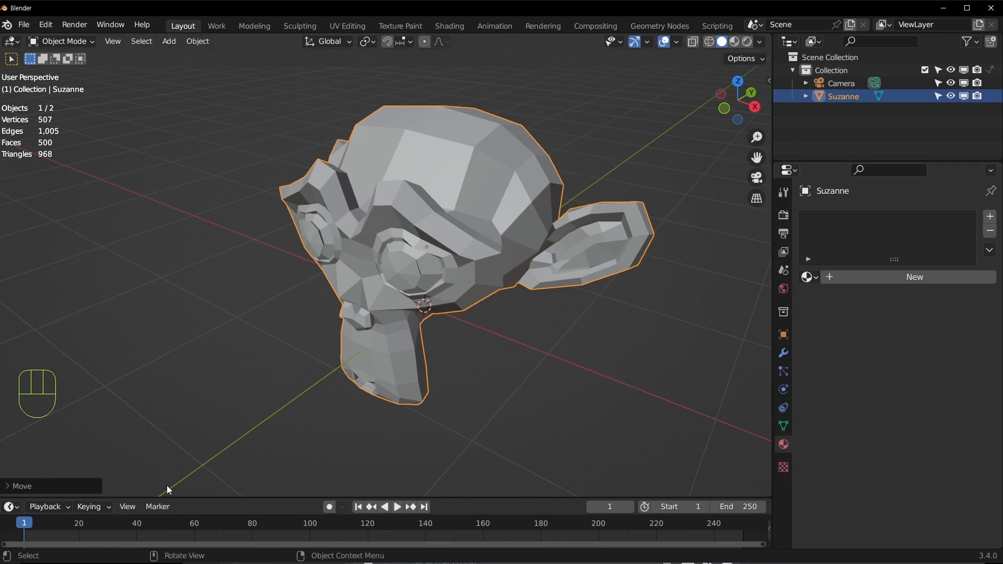
{"action": "left_click_drag", "start_coordinate": [163, 496], "coordinate": [157, 387]}
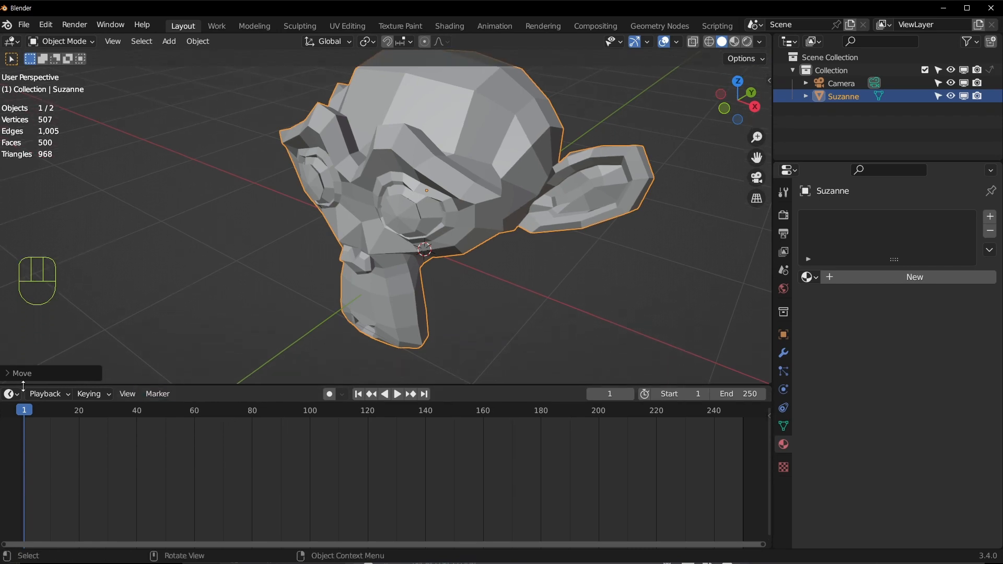
{"action": "left_click_drag", "start_coordinate": [23, 386], "coordinate": [19, 396]}
{"action": "left_click", "coordinate": [12, 405]}
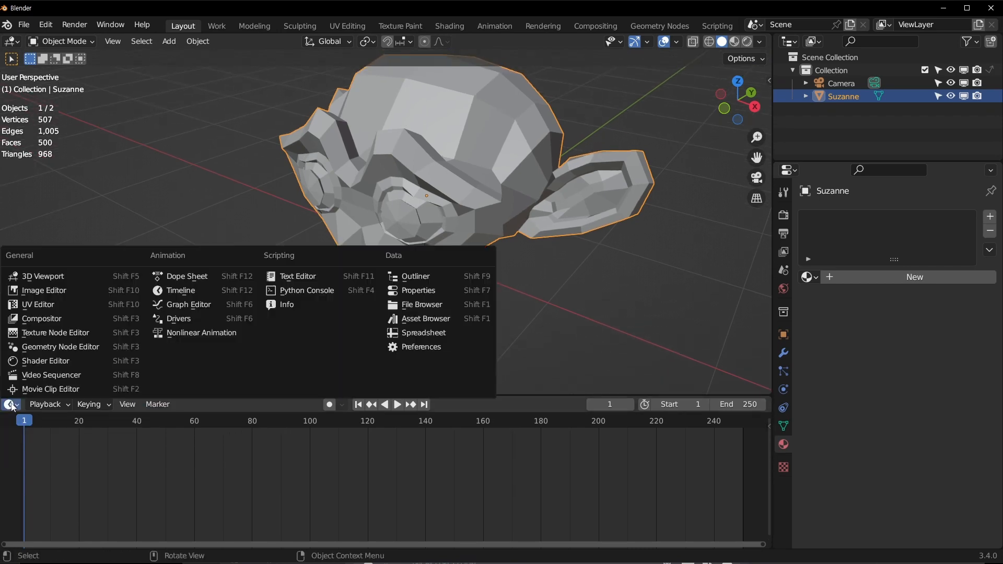
{"action": "left_click", "coordinate": [52, 365]}
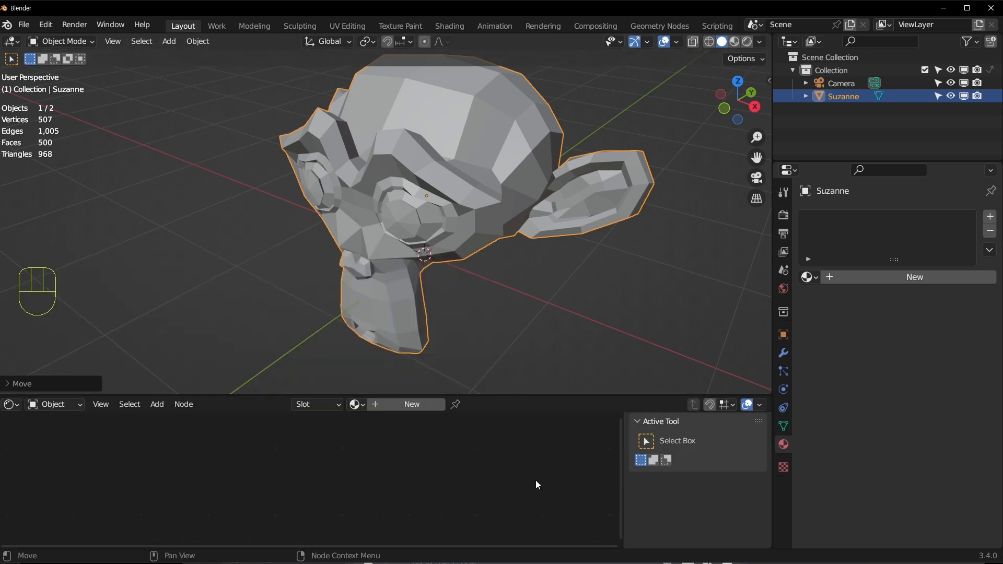
{"action": "key", "text": "n"}
{"action": "left_click_drag", "start_coordinate": [516, 395], "coordinate": [549, 382]}
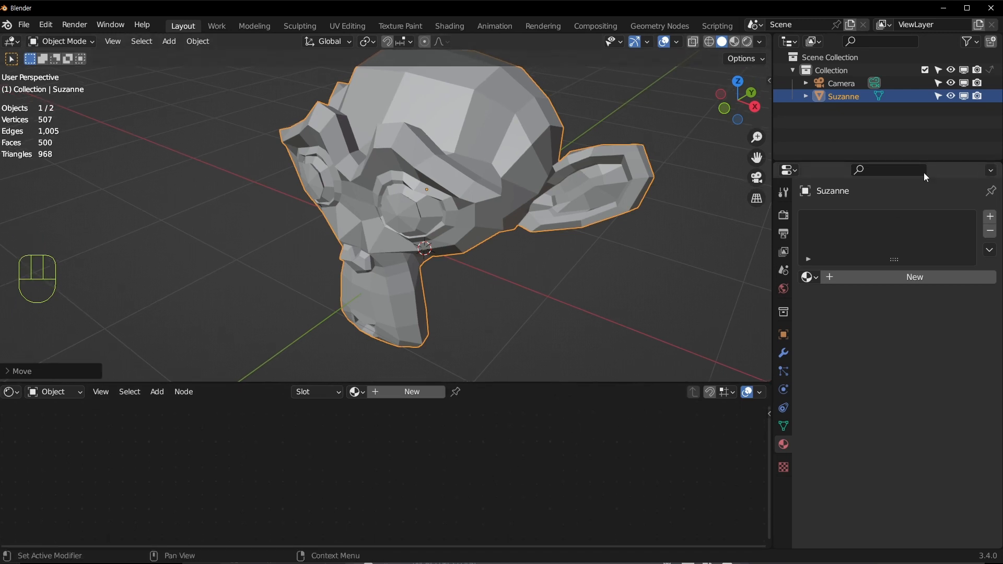
Create a new material on the Suzanne object
{"action": "middle_click_drag", "start_coordinate": [656, 215], "coordinate": [490, 223]}
{"action": "middle_click_drag", "start_coordinate": [517, 177], "coordinate": [483, 185]}
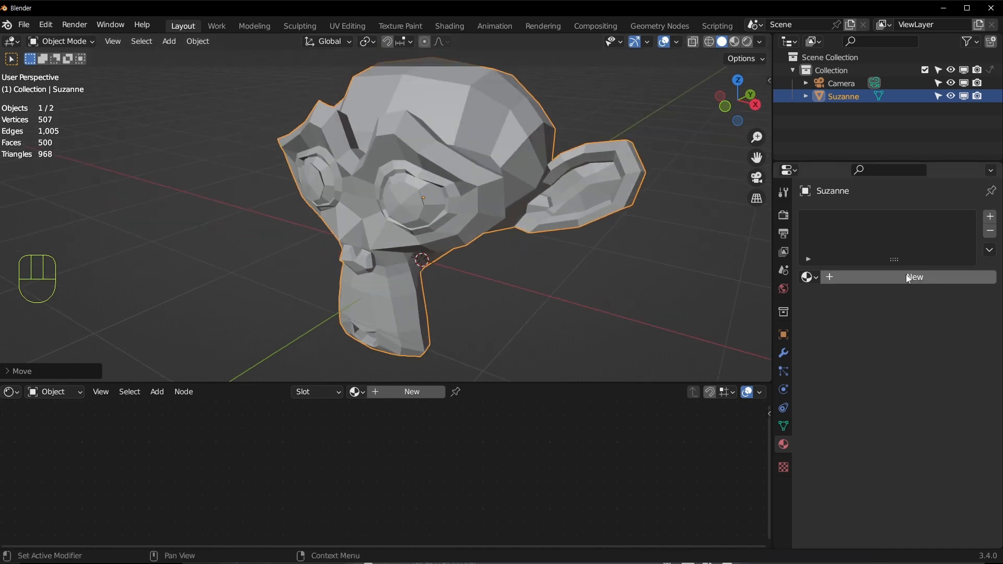
{"action": "left_click", "coordinate": [809, 277]}
{"action": "left_click", "coordinate": [871, 281]}
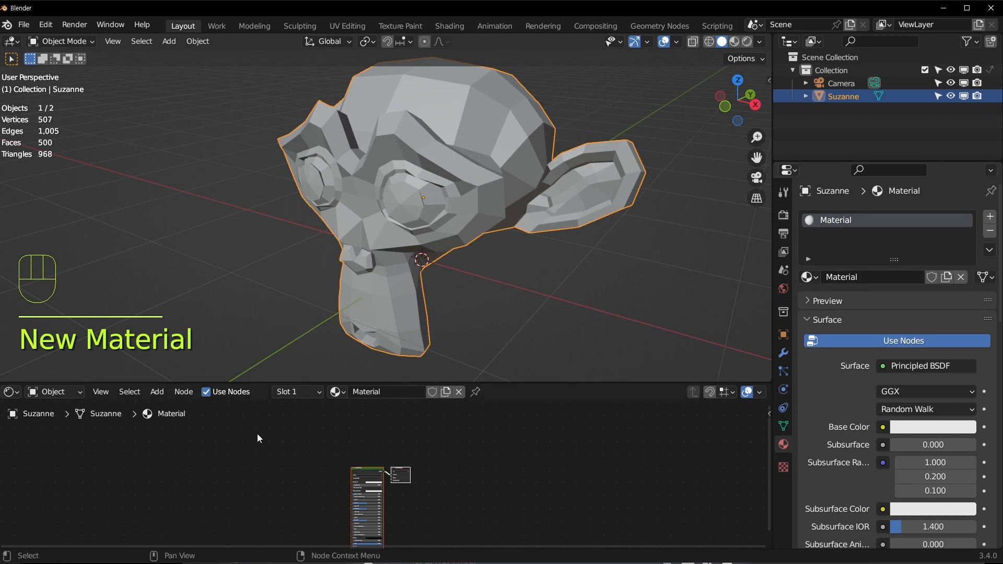
Rename Suzanne's new material as Monkey
{"action": "middle_click_drag", "start_coordinate": [440, 476], "coordinate": [448, 458]}
{"action": "scroll", "coordinate": [360, 454], "scroll_direction": "up", "scroll_amount": 1}
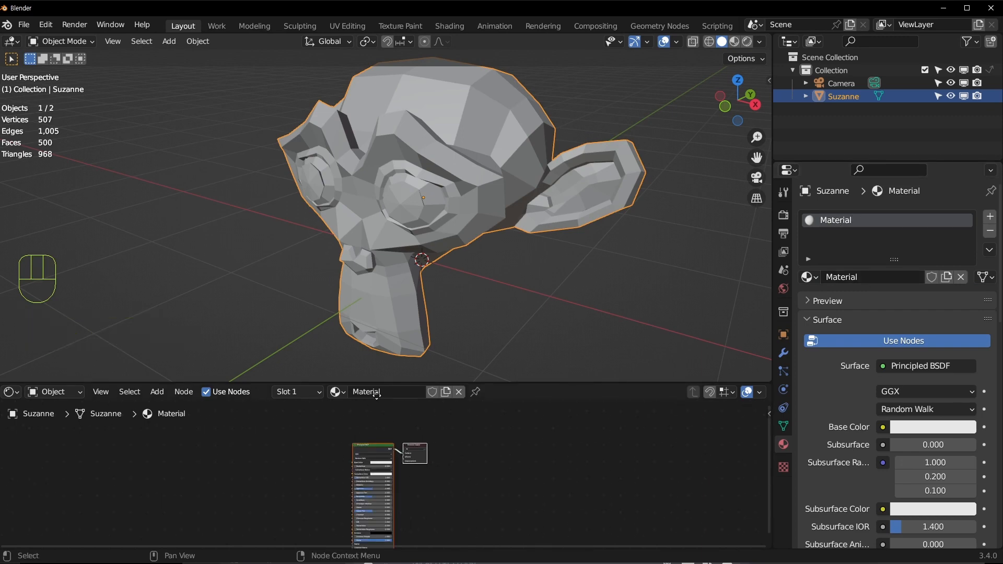
{"action": "scroll", "coordinate": [361, 444], "scroll_direction": "up", "scroll_amount": 1}
{"action": "scroll", "coordinate": [342, 443], "scroll_direction": "up", "scroll_amount": 1}
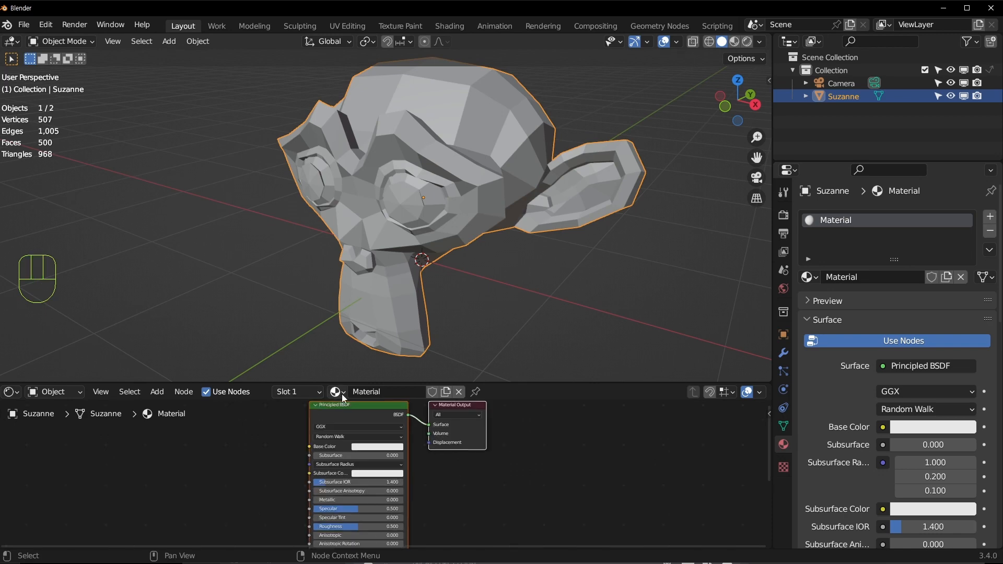
{"action": "left_click", "coordinate": [311, 395]}
{"action": "left_click", "coordinate": [339, 392]}
{"action": "left_click", "coordinate": [895, 279]}
{"action": "type", "text": "Mo"}
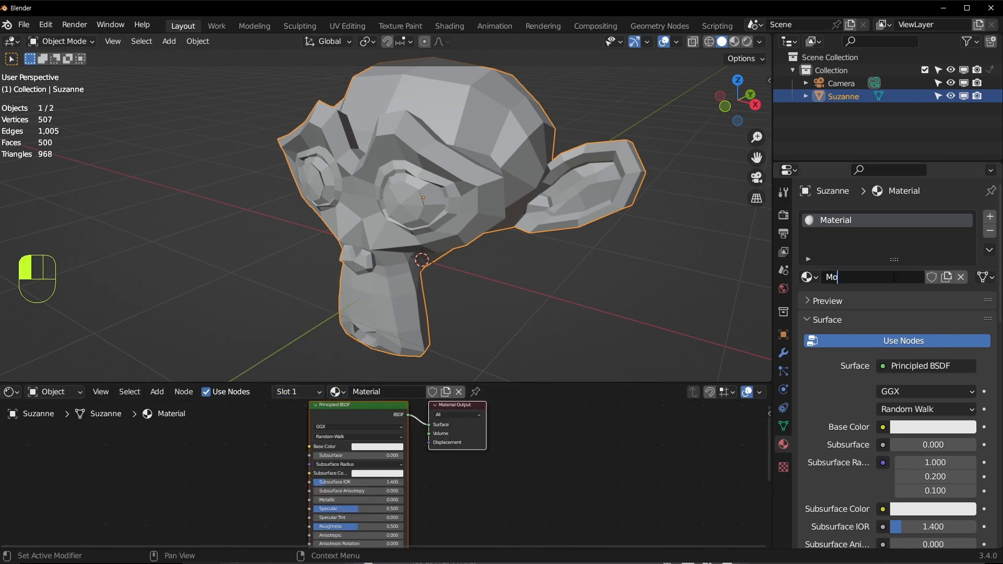
{"action": "type", "text": "nkey"}
{"action": "key", "text": "Return"}
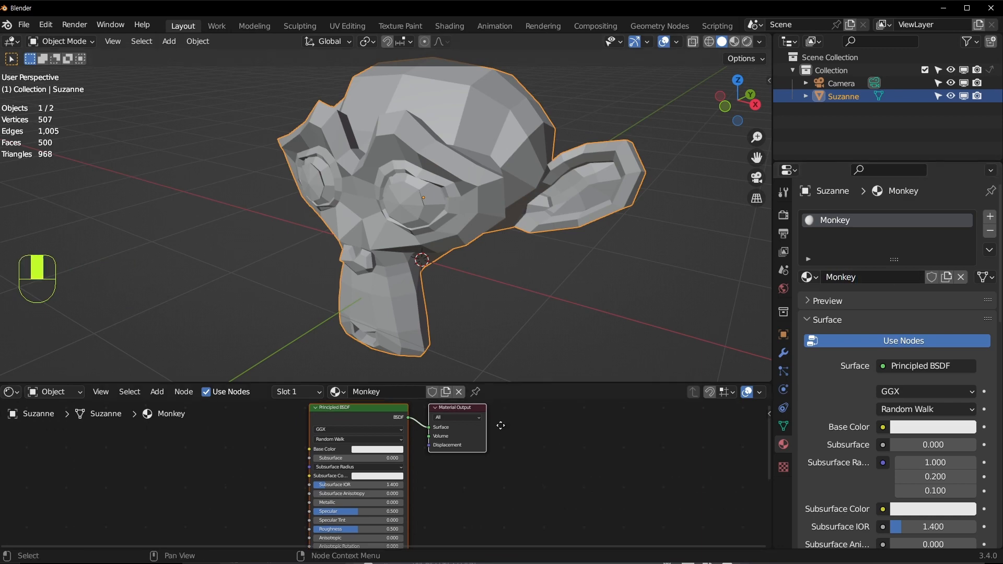
Enlarge the Shader Editor area to about half of the window height
{"action": "left_click_drag", "start_coordinate": [519, 385], "coordinate": [519, 273]}
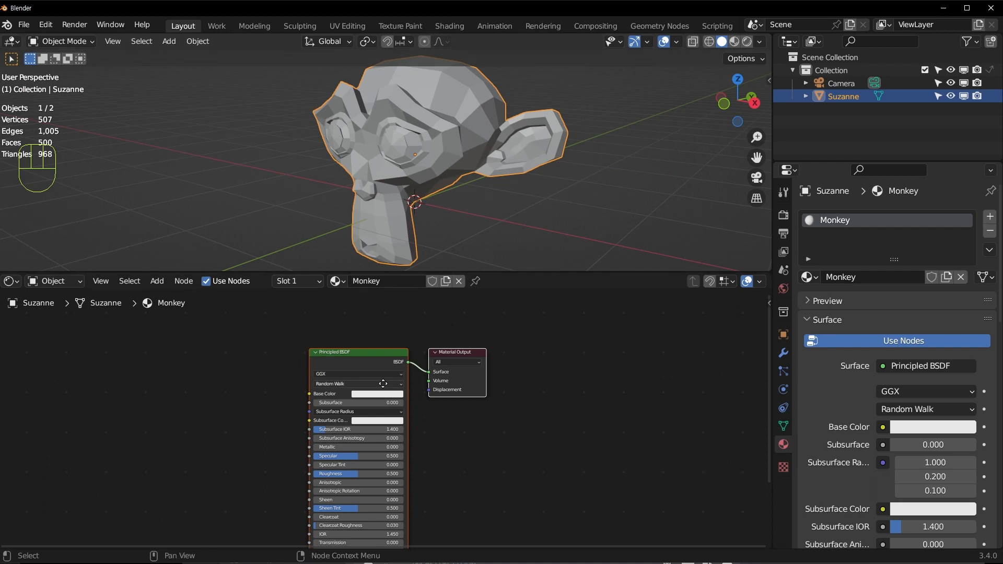
{"action": "middle_click_drag", "start_coordinate": [380, 383], "coordinate": [402, 351]}
{"action": "middle_click_drag", "start_coordinate": [609, 156], "coordinate": [540, 180], "text": "ctrl"}
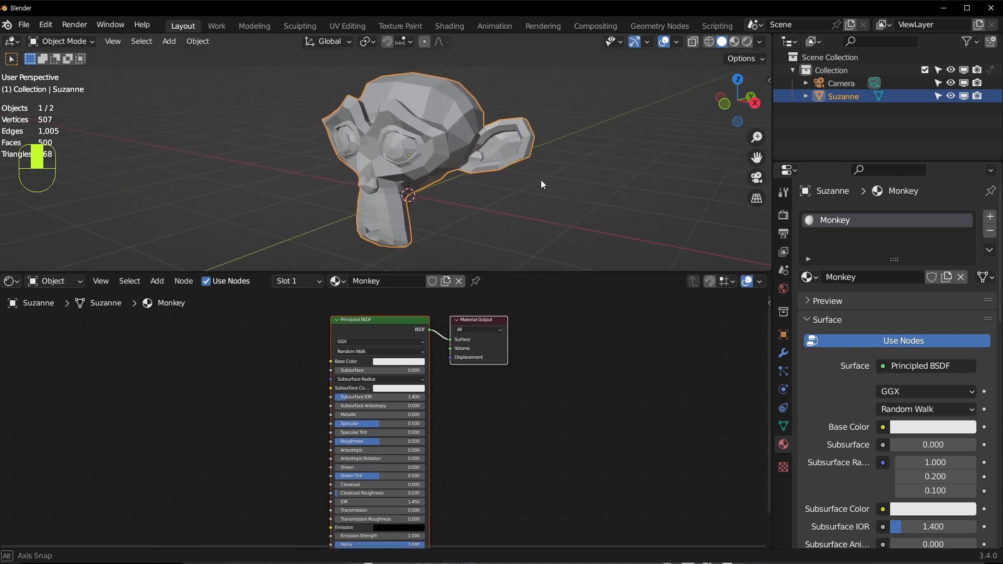
Switch the 3D viewport shading to Material Preview
{"action": "left_click", "coordinate": [748, 44]}
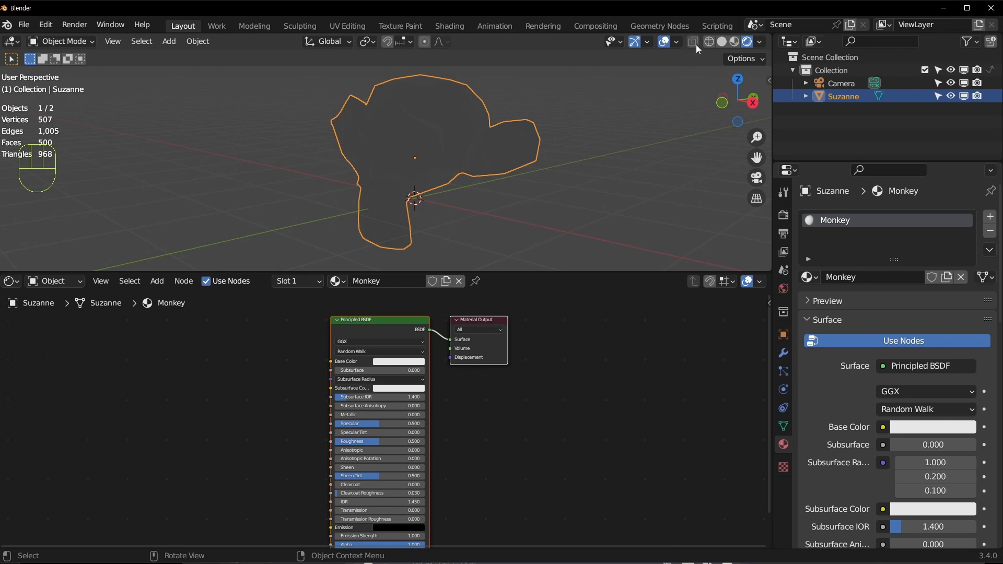
{"action": "left_click", "coordinate": [734, 43]}
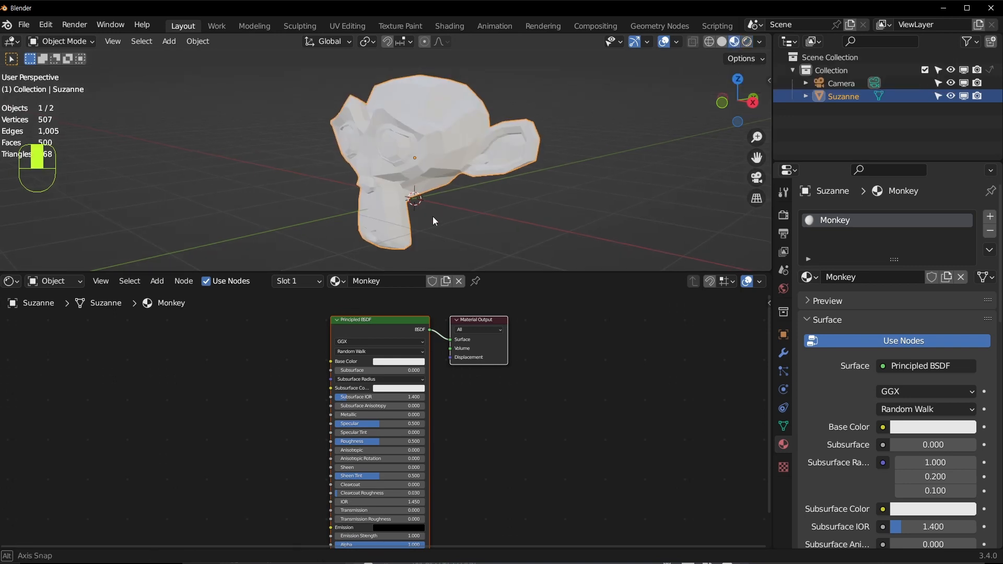
{"action": "mouse_move", "coordinate": [432, 217]}
{"action": "middle_mouse_down"}
{"action": "mouse_move", "coordinate": [553, 218]}
{"action": "mouse_move", "coordinate": [654, 202]}
{"action": "mouse_move", "coordinate": [346, 211]}
{"action": "mouse_move", "coordinate": [376, 196]}
{"action": "middle_mouse_up"}
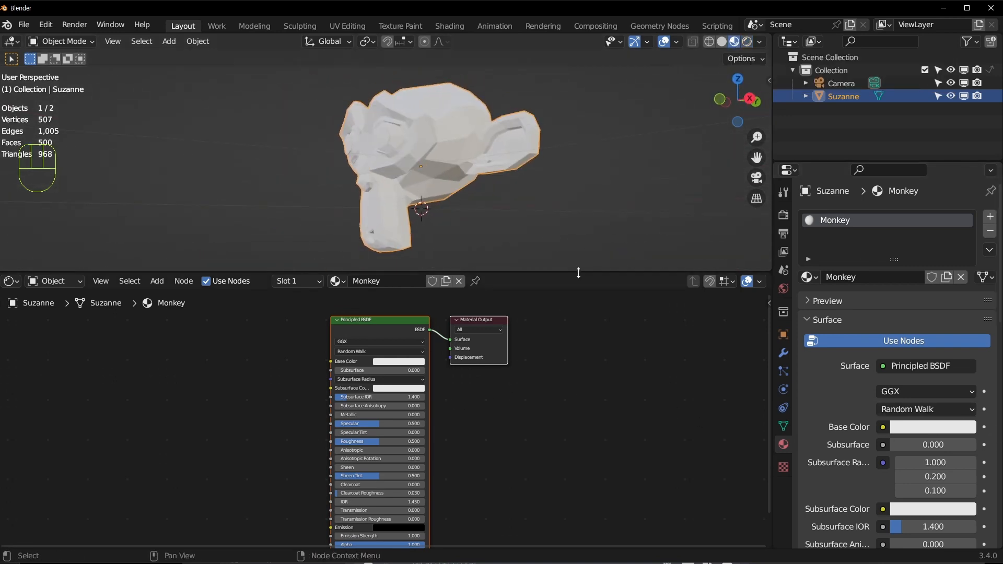
Make the Shader Editor slightly taller and frame the Principled BSDF and Material Output nodes at a readable size
{"action": "left_click_drag", "start_coordinate": [578, 272], "coordinate": [579, 244]}
{"action": "scroll", "coordinate": [537, 364], "scroll_direction": "up", "scroll_amount": 4}
{"action": "middle_click_drag", "start_coordinate": [525, 374], "coordinate": [537, 364]}
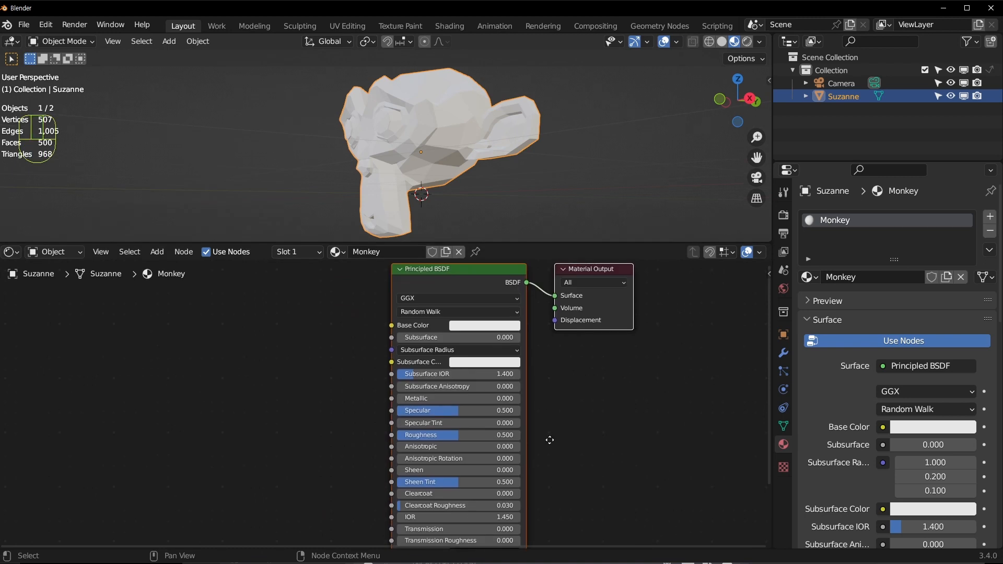
{"action": "middle_click_drag", "start_coordinate": [549, 440], "coordinate": [515, 463]}
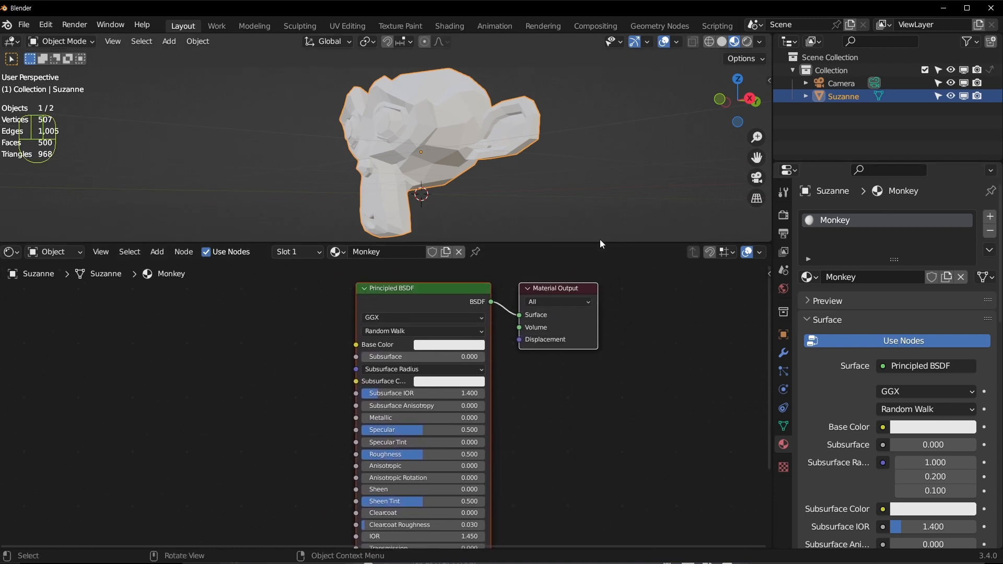
{"action": "left_click_drag", "start_coordinate": [598, 241], "coordinate": [598, 238]}
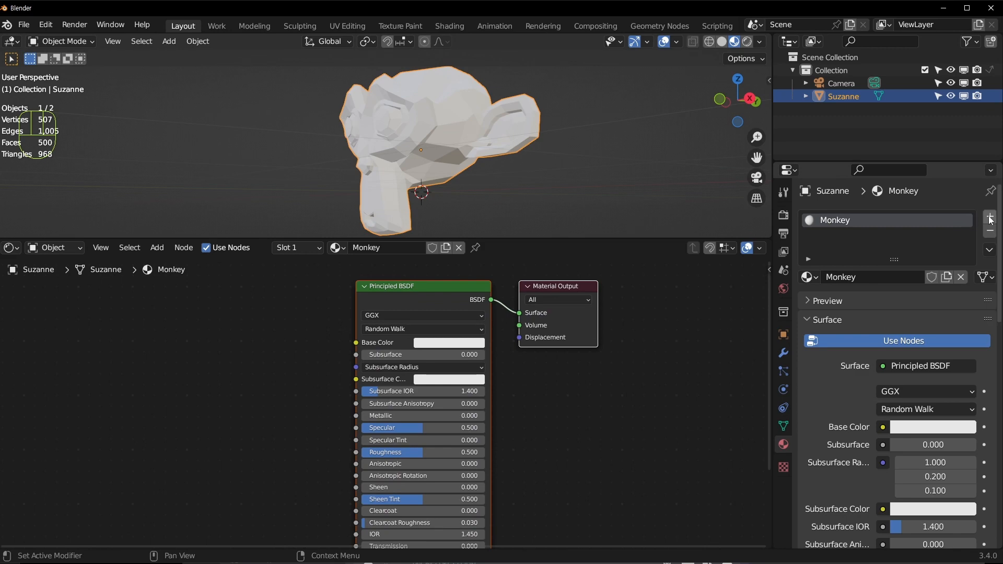
Add a second material slot with a new material and set its base color to red
{"action": "left_click", "coordinate": [990, 217]}
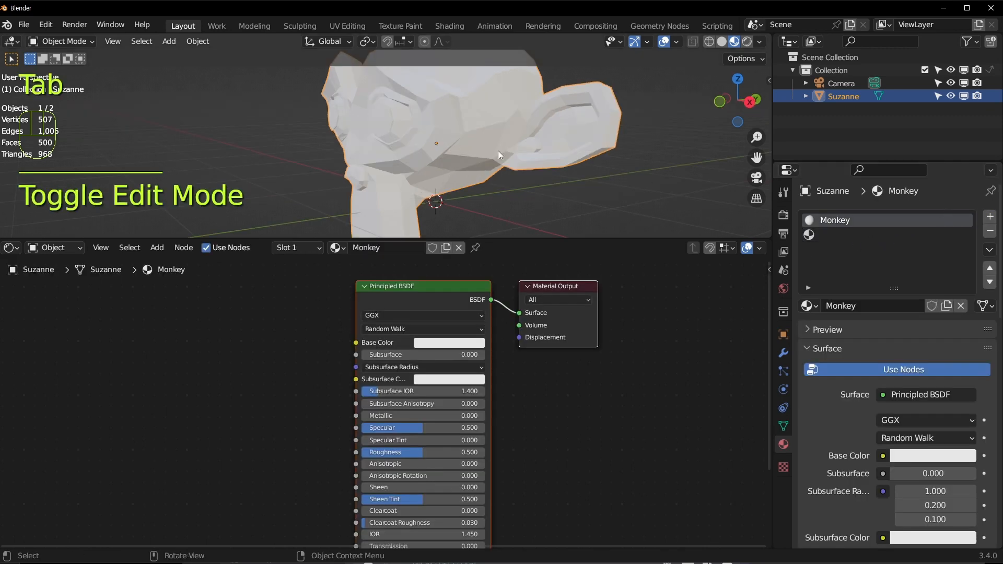
{"action": "left_click", "coordinate": [829, 234]}
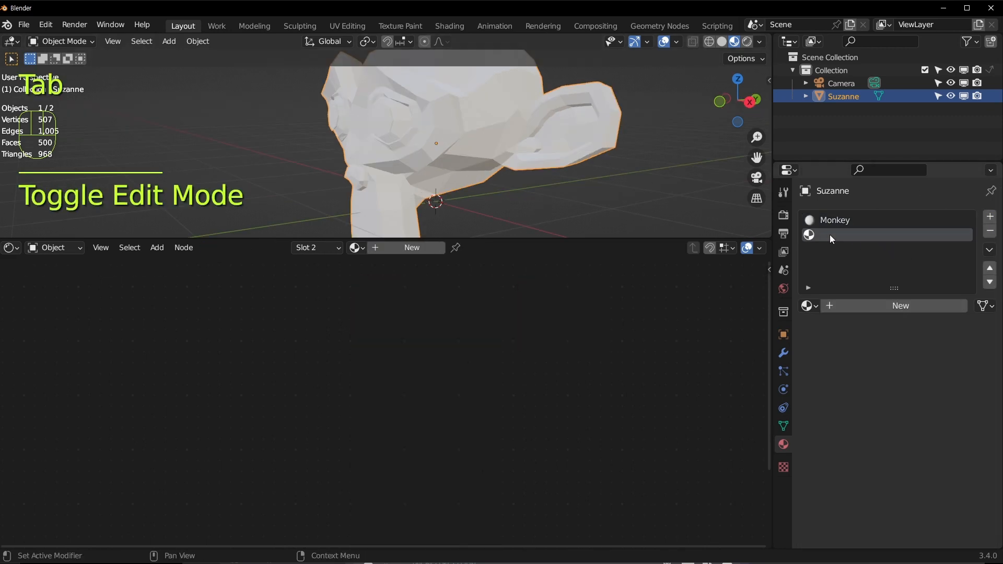
{"action": "left_click", "coordinate": [901, 305]}
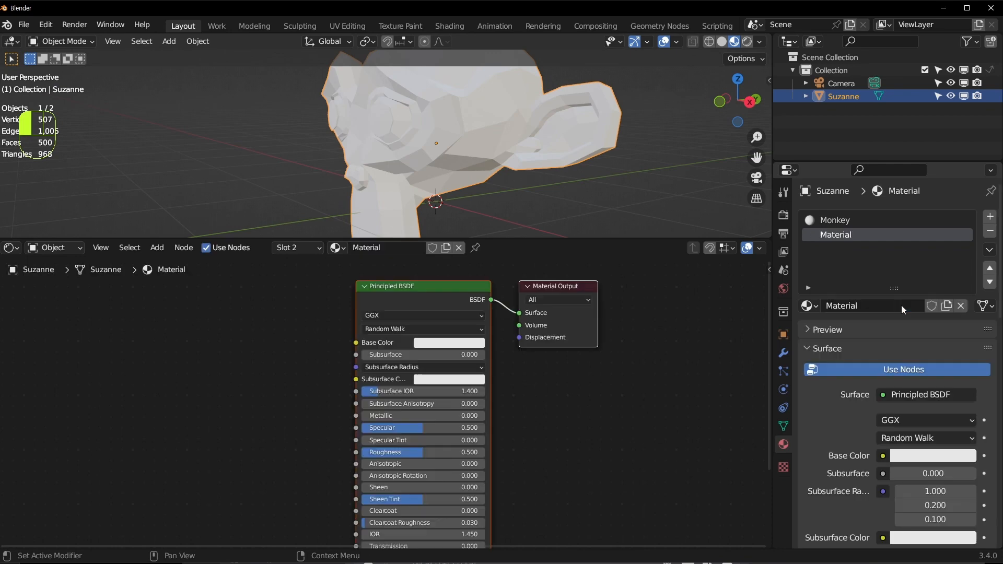
{"action": "left_click", "coordinate": [926, 458]}
{"action": "left_click", "coordinate": [857, 301]}
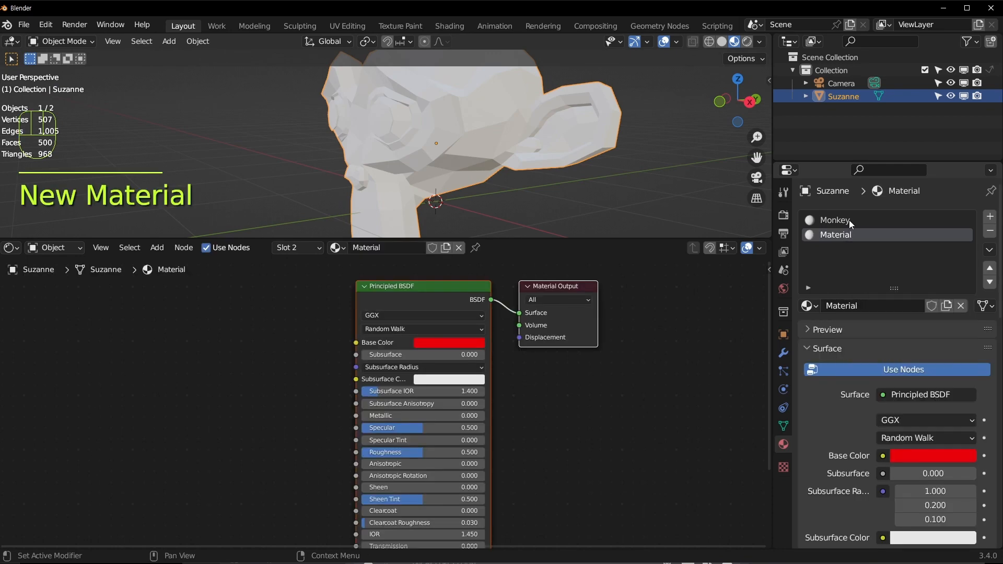
Rename the material in the second slot as red
{"action": "double_click", "coordinate": [839, 234]}
{"action": "type", "text": "red"}
{"action": "key", "text": "Return"}
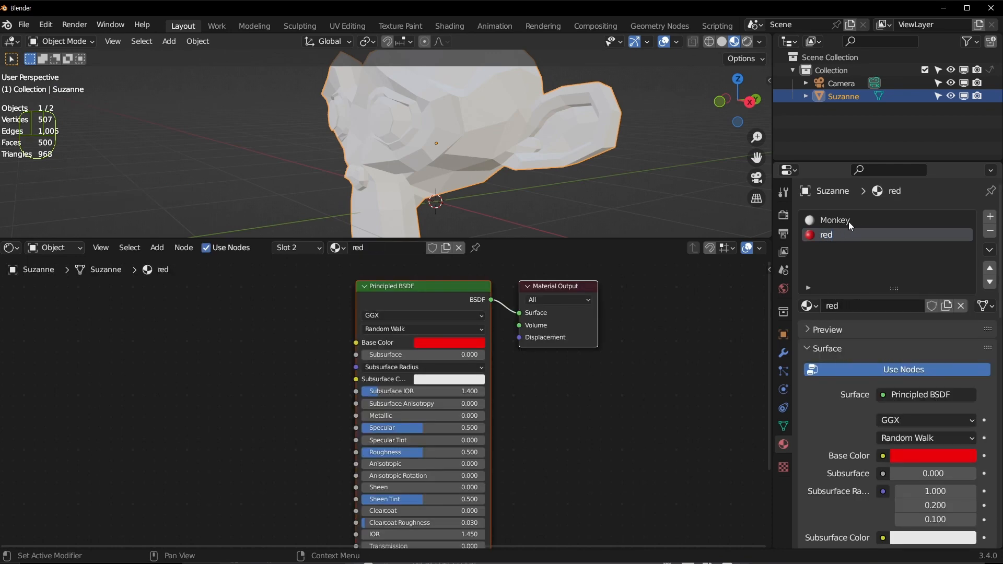
Select the Monkey material slot and inspect how the material covers Suzanne's head
{"action": "left_click", "coordinate": [820, 220]}
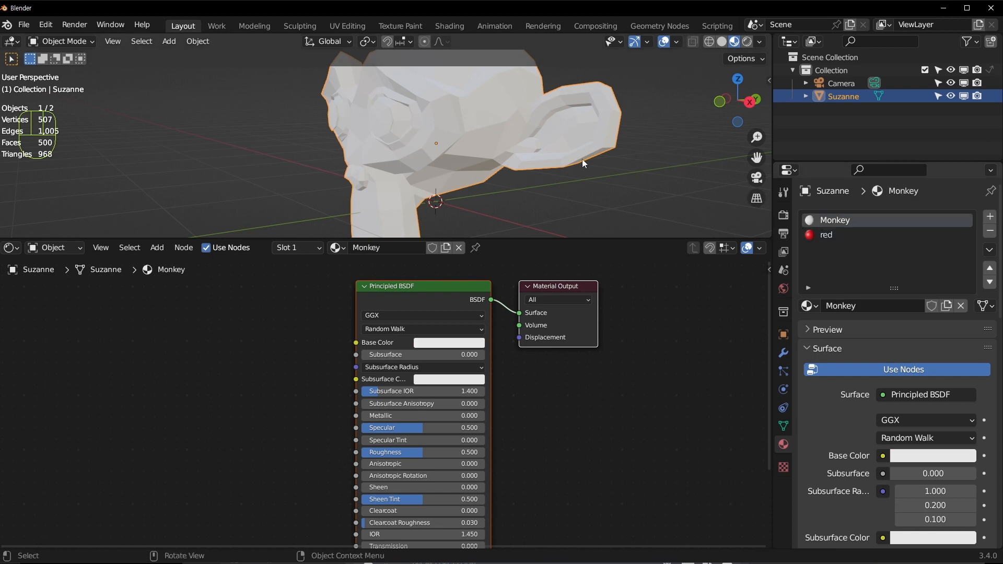
{"action": "middle_click_drag", "start_coordinate": [521, 121], "coordinate": [542, 118]}
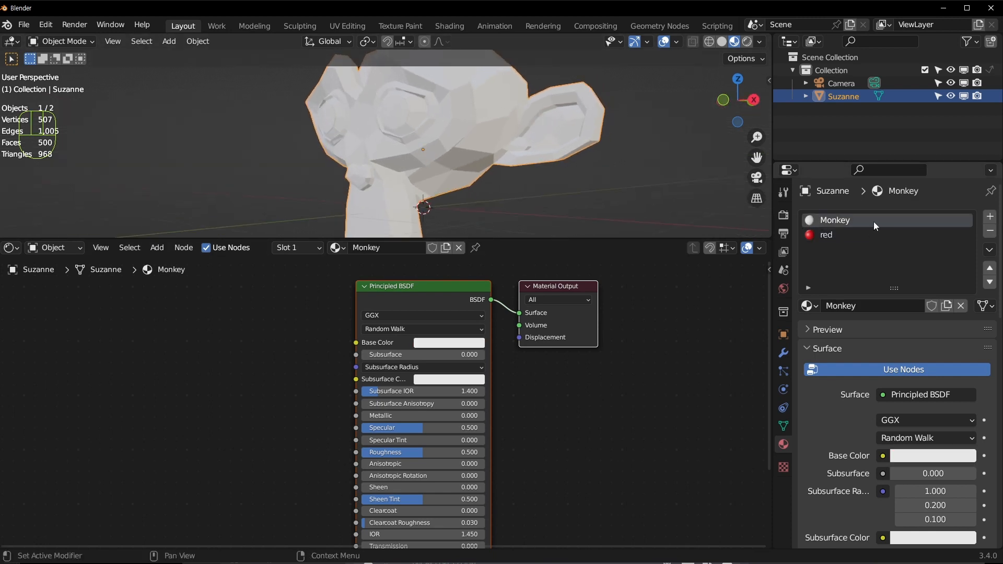
{"action": "middle_click_drag", "start_coordinate": [564, 180], "coordinate": [525, 198]}
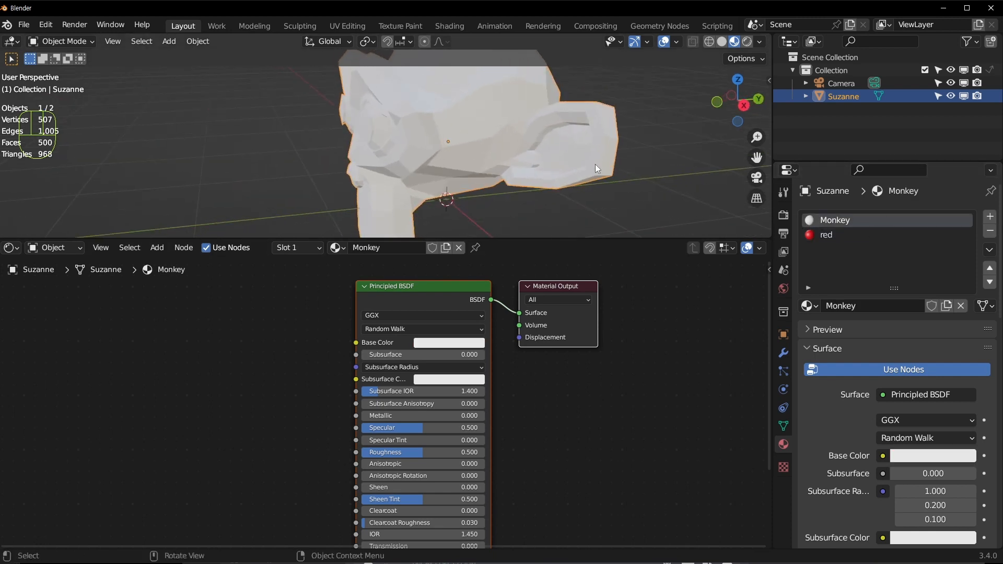
Add a third material slot with a new material named Blue and give it a blue base color
{"action": "left_click", "coordinate": [990, 217]}
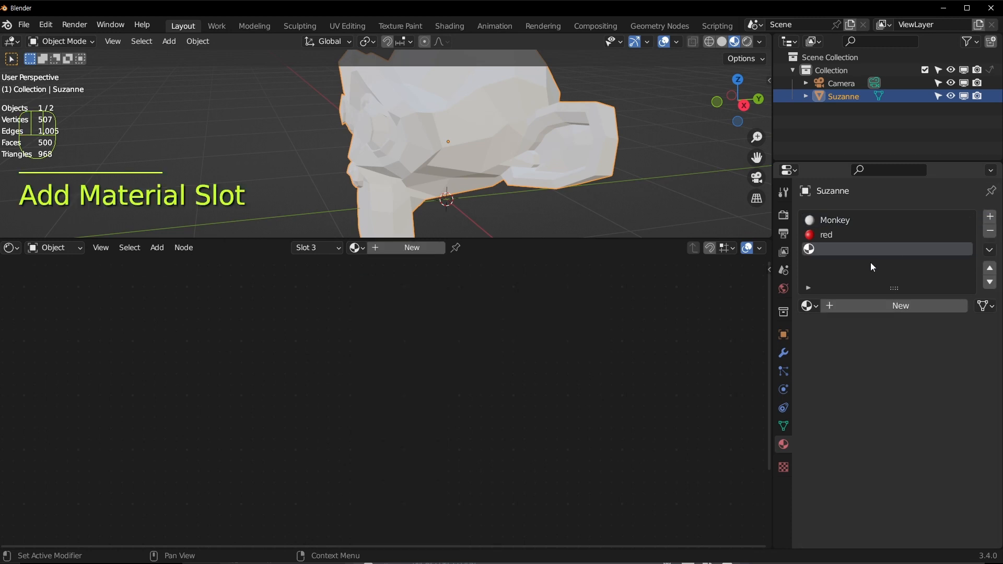
{"action": "left_click", "coordinate": [808, 306]}
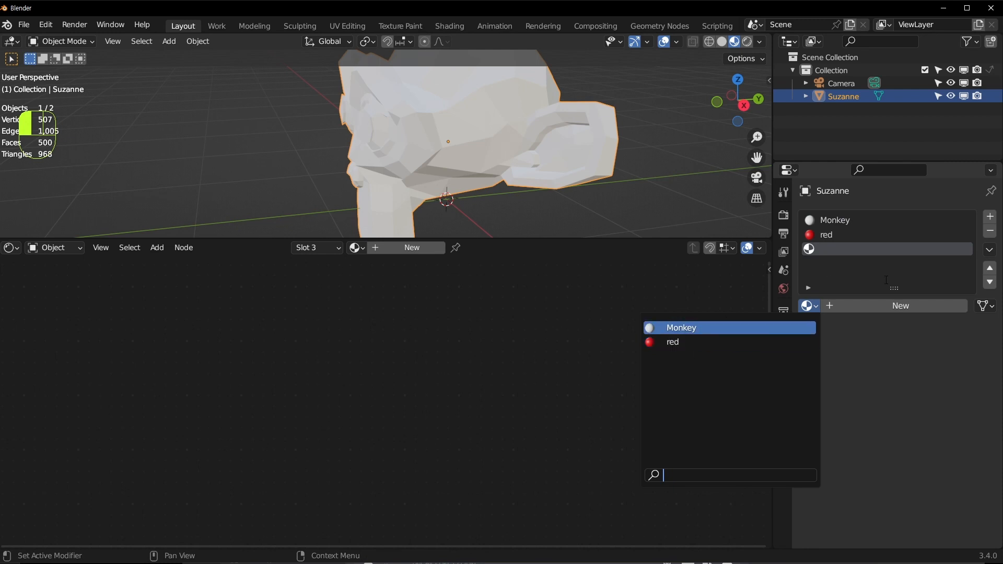
{"action": "left_click", "coordinate": [879, 304]}
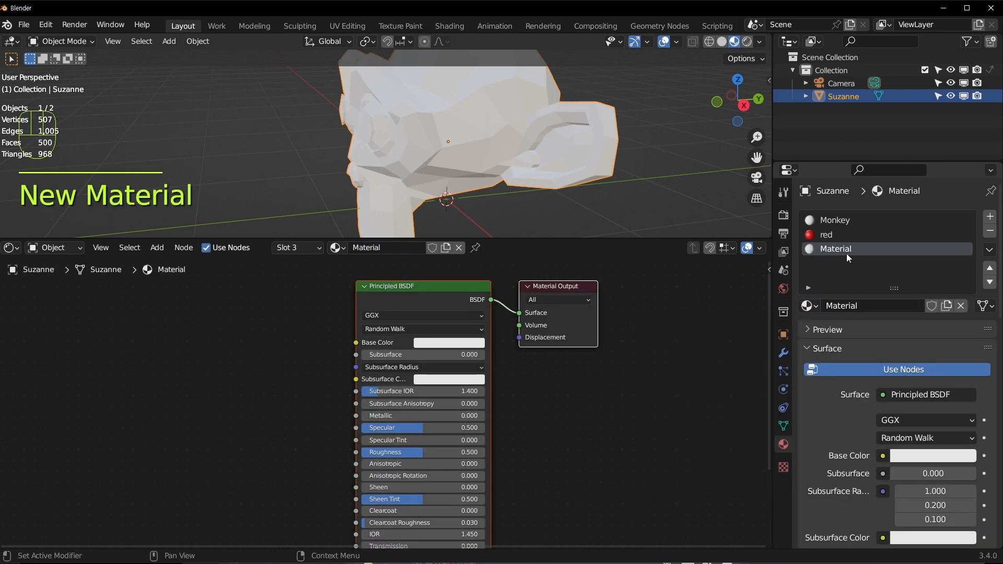
{"action": "double_click", "coordinate": [846, 252]}
{"action": "type", "text": "Blue"}
{"action": "key", "text": "Return"}
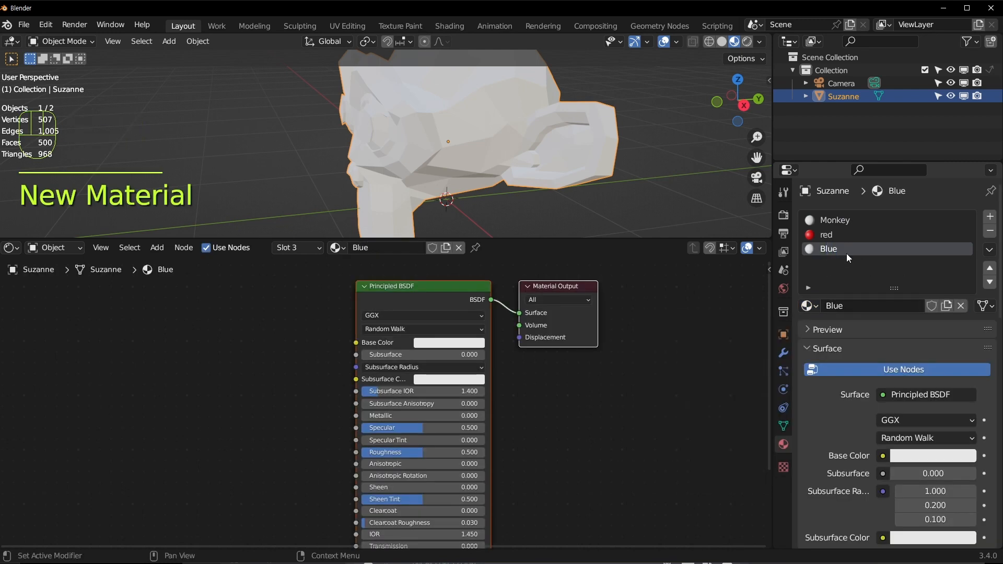
{"action": "left_click", "coordinate": [910, 460]}
{"action": "left_click_drag", "start_coordinate": [918, 279], "coordinate": [928, 263]}
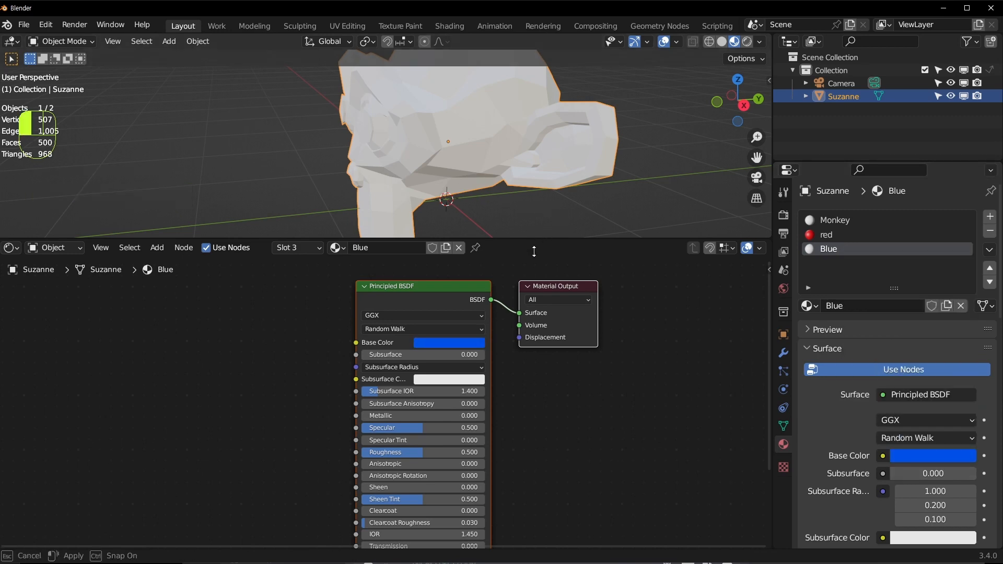
Enlarge the 3D viewport and make the Monkey material slot active
{"action": "left_click_drag", "start_coordinate": [540, 237], "coordinate": [540, 287]}
{"action": "left_click", "coordinate": [837, 220]}
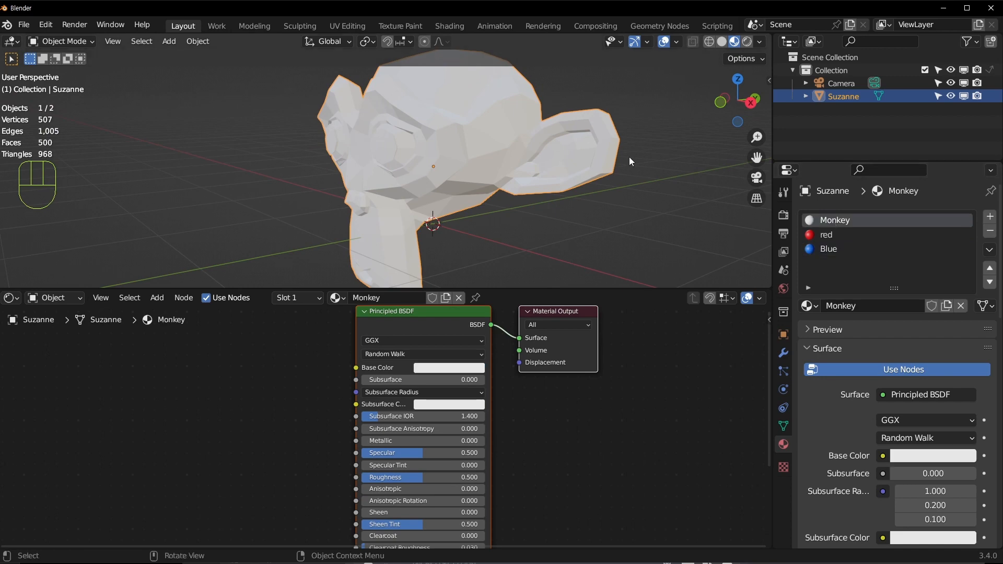
{"action": "middle_click_drag", "start_coordinate": [629, 157], "coordinate": [469, 83]}
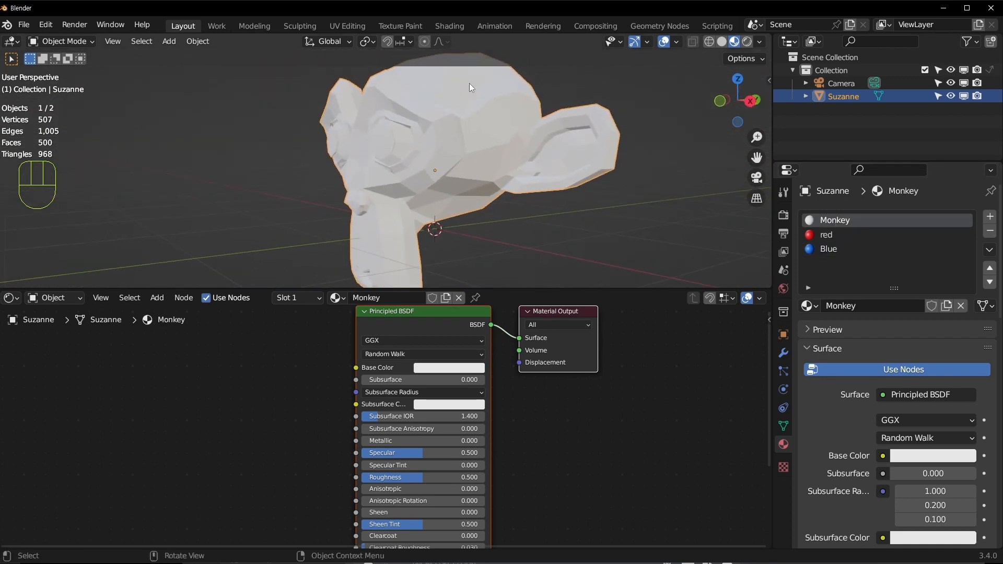
Swap the material in Suzanne's first slot for the existing red material and inspect the model
{"action": "left_click", "coordinate": [810, 307]}
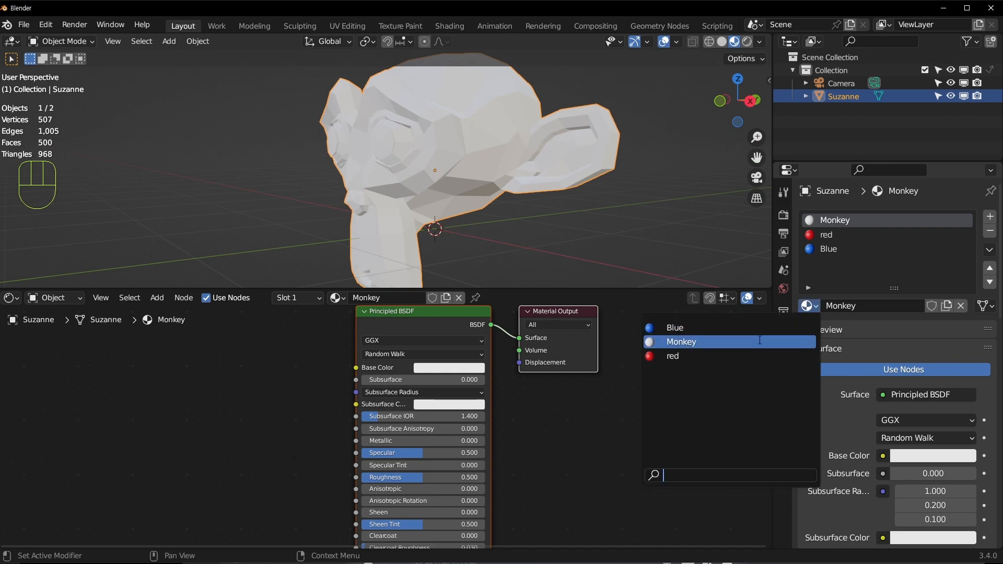
{"action": "left_click", "coordinate": [747, 356]}
{"action": "middle_click_drag", "start_coordinate": [551, 259], "coordinate": [531, 98]}
{"action": "middle_click_drag", "start_coordinate": [544, 151], "coordinate": [413, 173]}
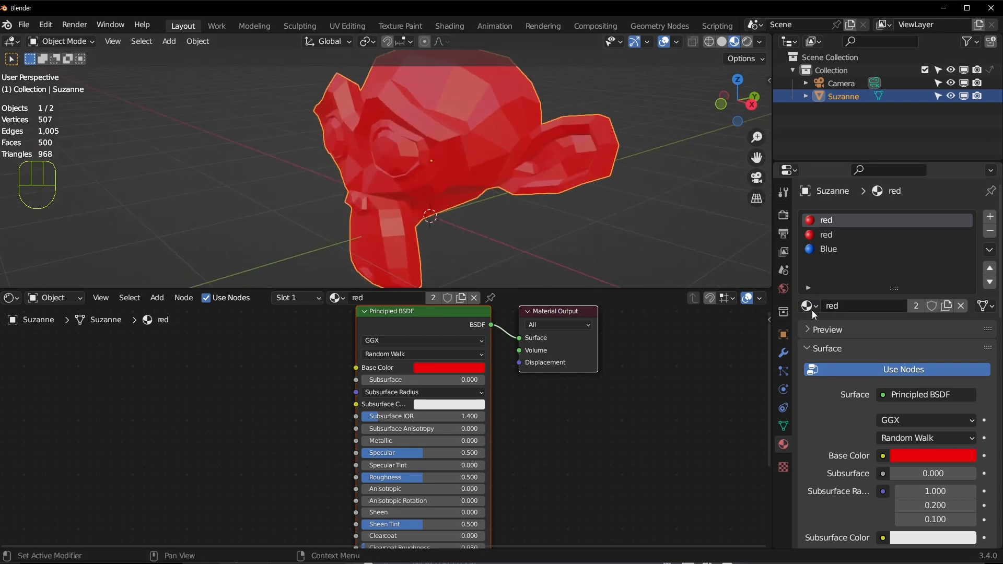
Swap the first slot's material for the existing Blue material and view the model from the side
{"action": "left_click", "coordinate": [808, 306]}
{"action": "left_click", "coordinate": [770, 328]}
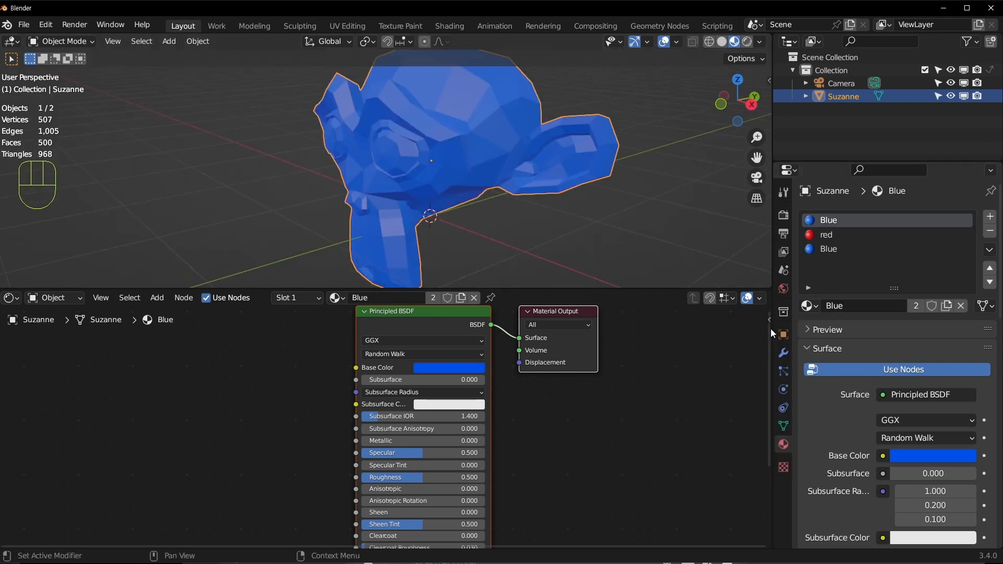
{"action": "middle_click_drag", "start_coordinate": [601, 186], "coordinate": [501, 184]}
Put the Monkey material back in Suzanne's first material slot
{"action": "left_click", "coordinate": [808, 305]}
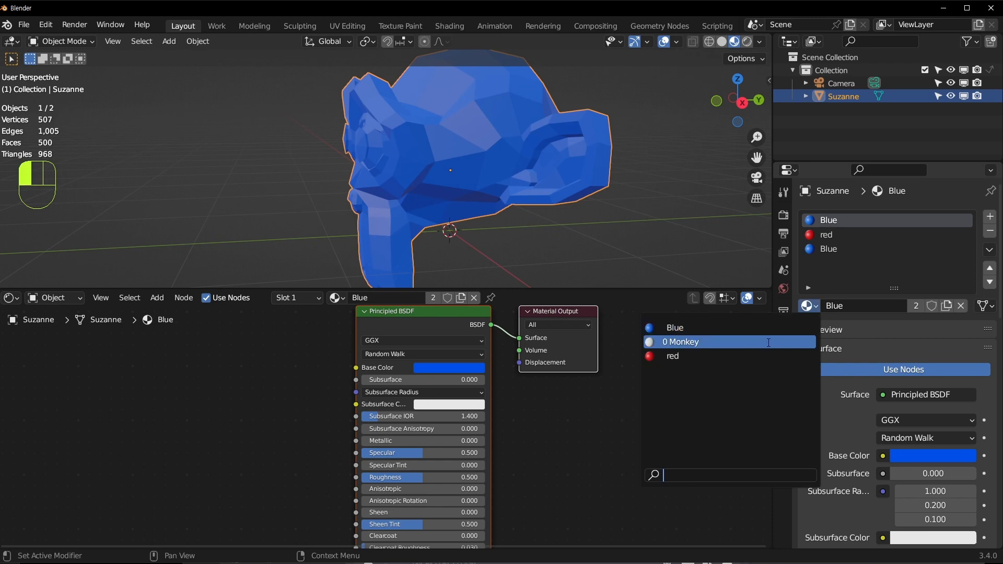
{"action": "left_click", "coordinate": [676, 342]}
{"action": "middle_click_drag", "start_coordinate": [627, 209], "coordinate": [632, 183]}
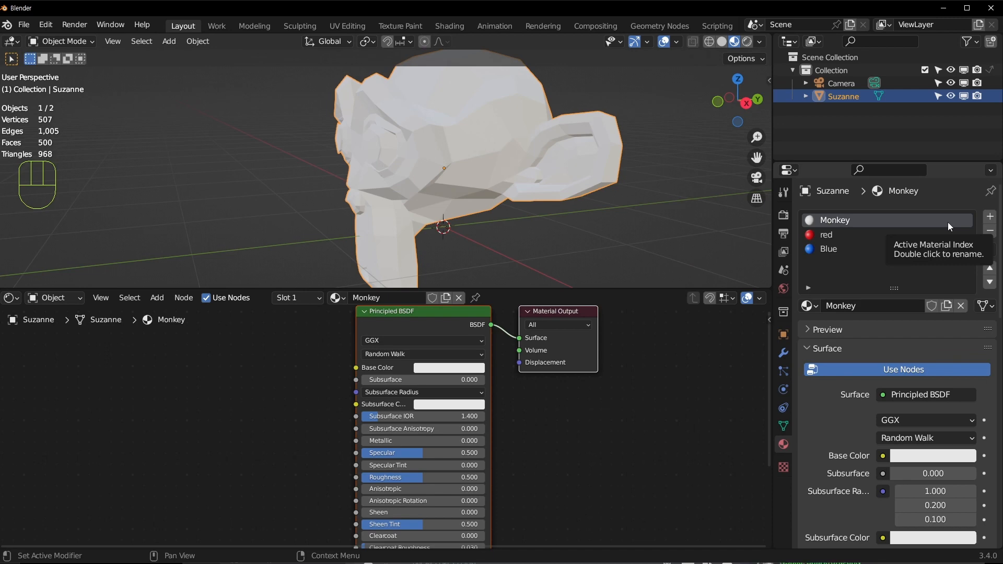
Enter Edit Mode with face selection and select a single face on the side of Suzanne's head
{"action": "key", "text": "Tab"}
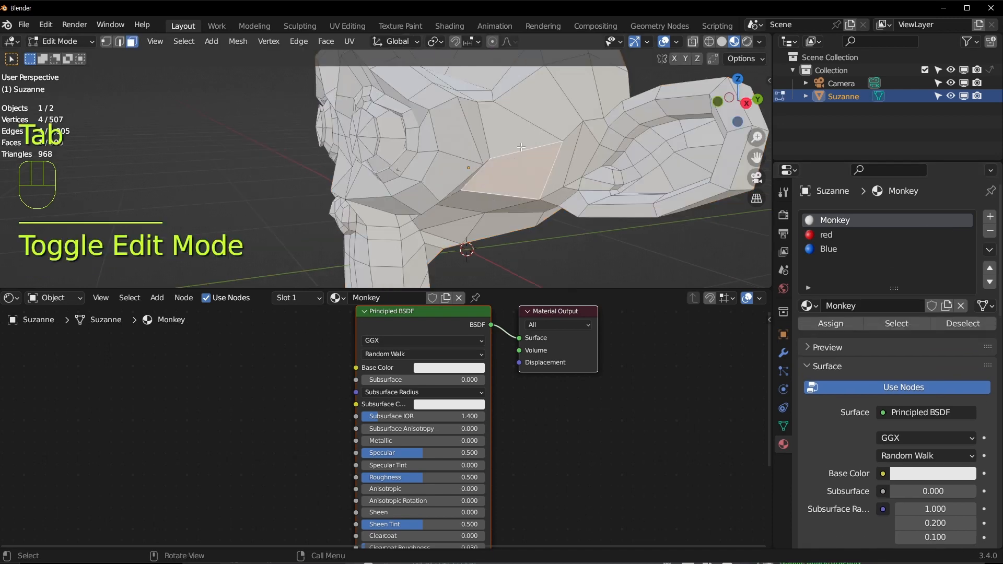
{"action": "key", "text": "3"}
{"action": "left_click", "coordinate": [522, 142]}
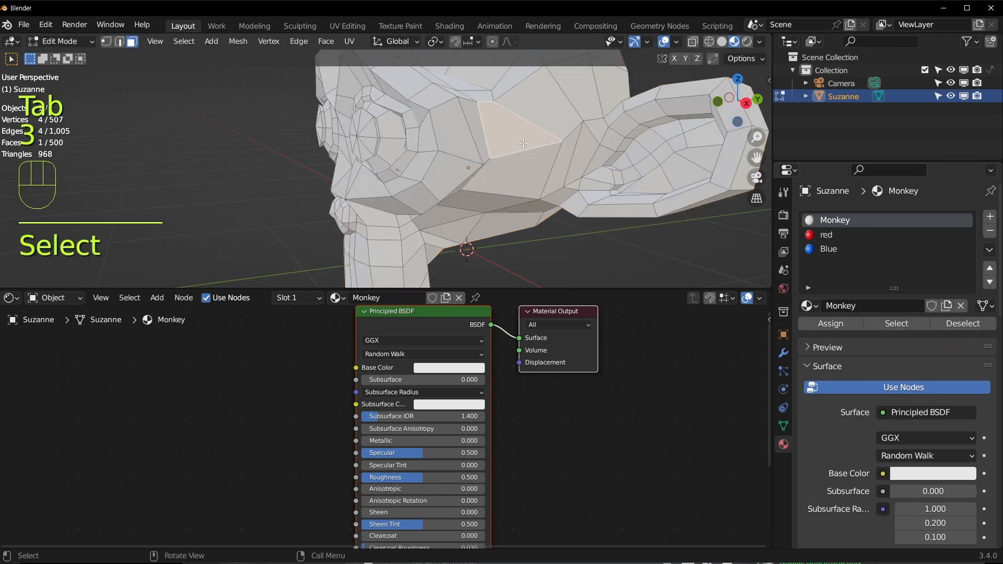
{"action": "scroll", "coordinate": [527, 141], "scroll_direction": "down", "scroll_amount": 4}
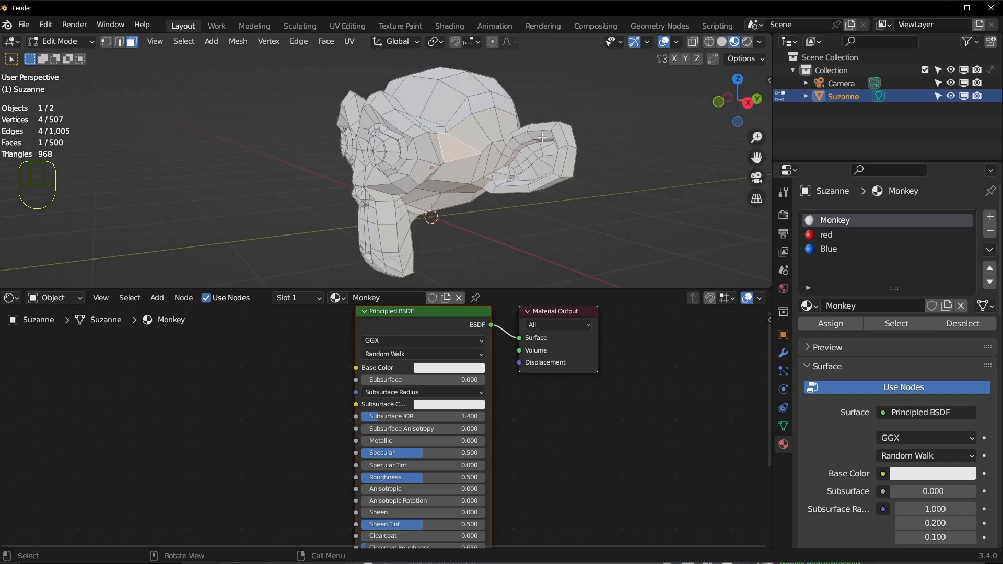
{"action": "scroll", "coordinate": [542, 137], "scroll_direction": "up", "scroll_amount": 2}
{"action": "left_click", "coordinate": [513, 123]}
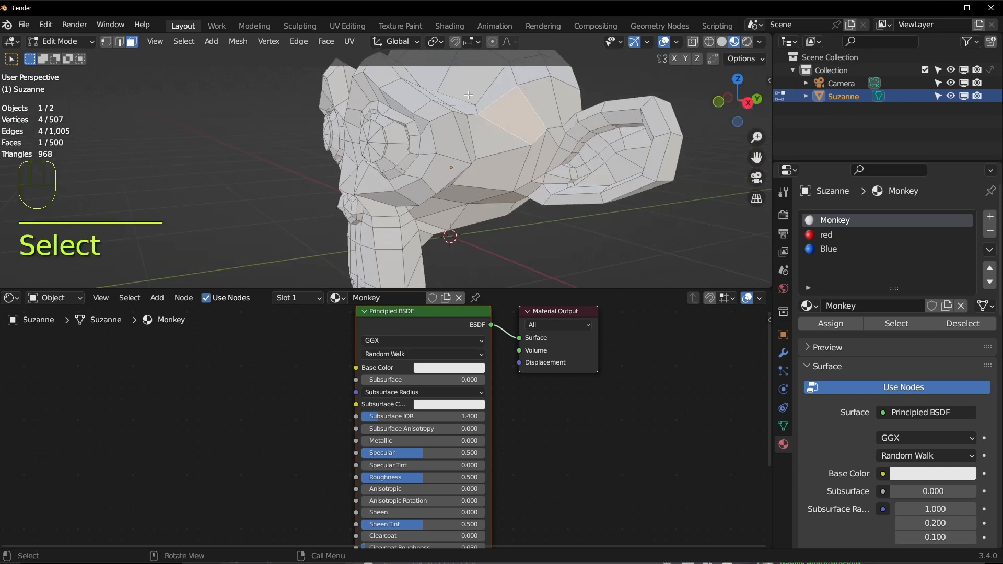
{"action": "left_click", "coordinate": [496, 164]}
{"action": "left_click", "coordinate": [491, 145]}
{"action": "middle_click_drag", "start_coordinate": [529, 147], "coordinate": [522, 149]}
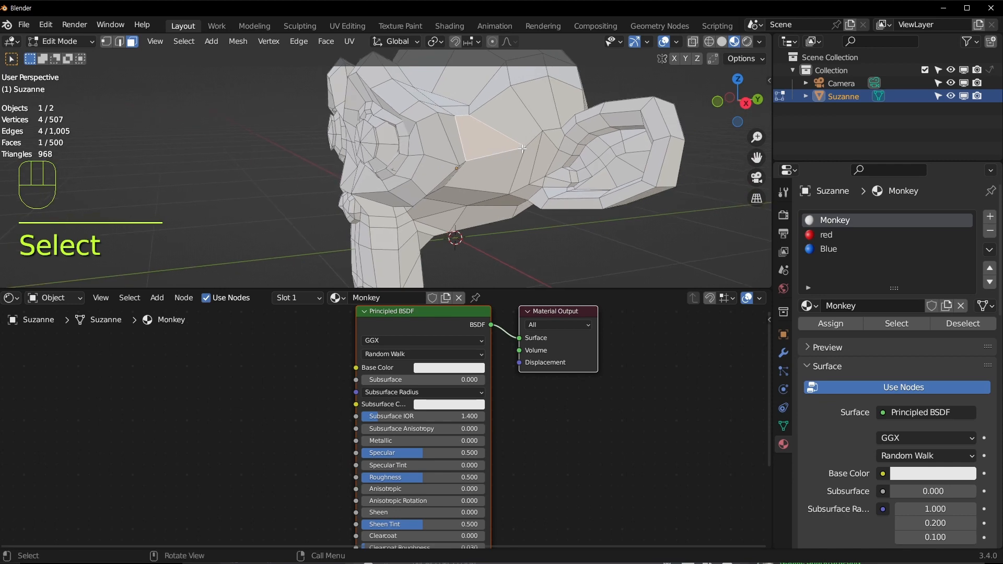
{"action": "scroll", "coordinate": [527, 158], "scroll_direction": "down", "scroll_amount": 3}
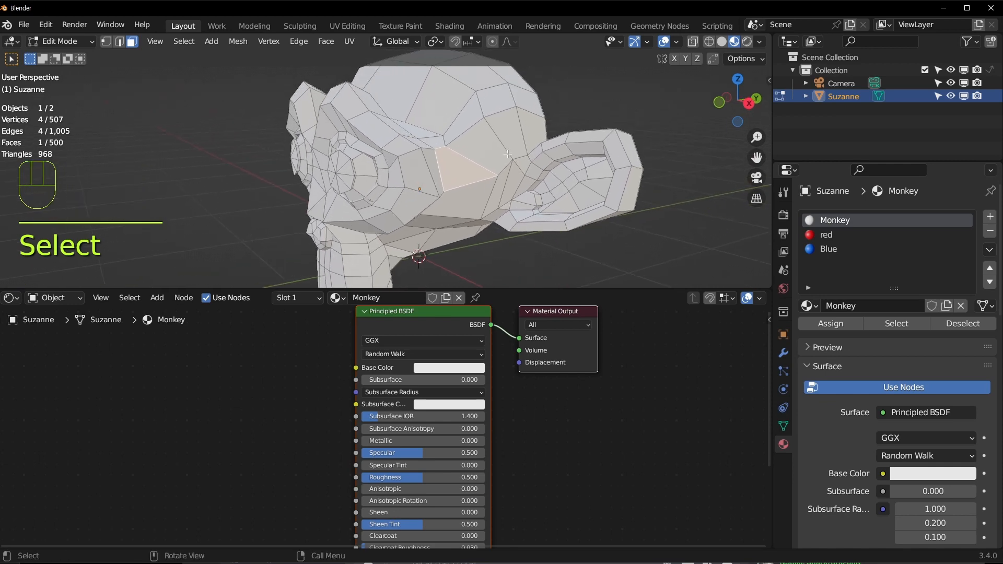
Switch between Object Mode and Edit Mode to compare Suzanne's appearance and the available mesh display
{"action": "key", "text": "Tab"}
{"action": "scroll", "coordinate": [491, 138], "scroll_direction": "up", "scroll_amount": 3}
{"action": "key", "text": "Tab"}
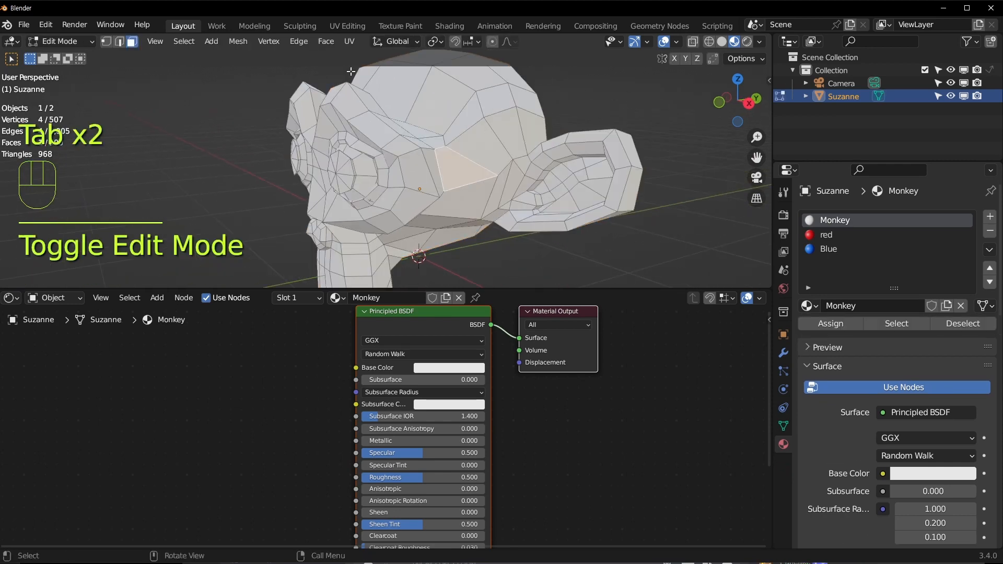
{"action": "key", "text": "Tab"}
{"action": "key", "text": "Tab"}
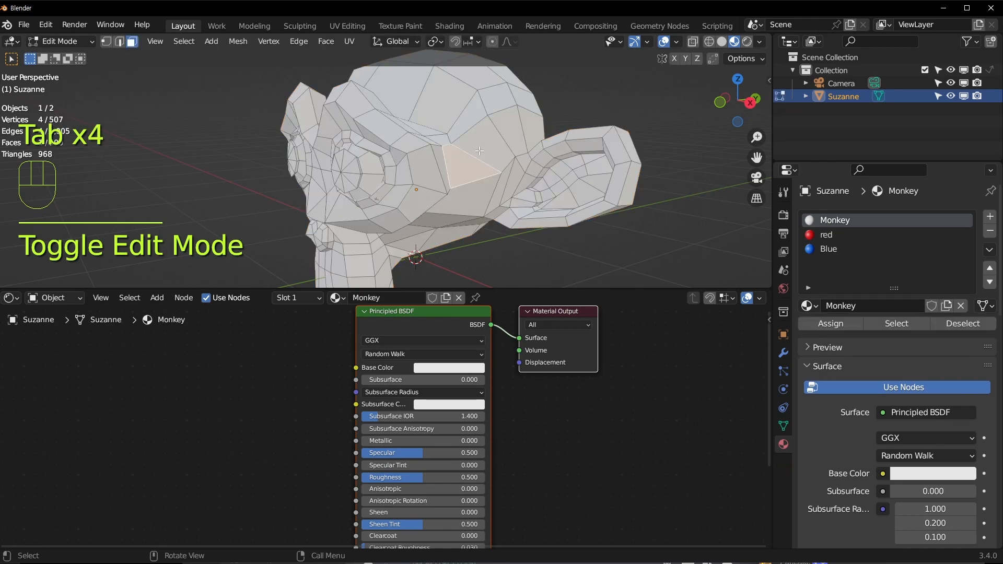
Extend the selection to four adjoining faces beside the ear and check the material options in both modes
{"action": "left_click", "coordinate": [480, 150], "text": "shift"}
{"action": "left_click", "coordinate": [472, 195], "text": "shift"}
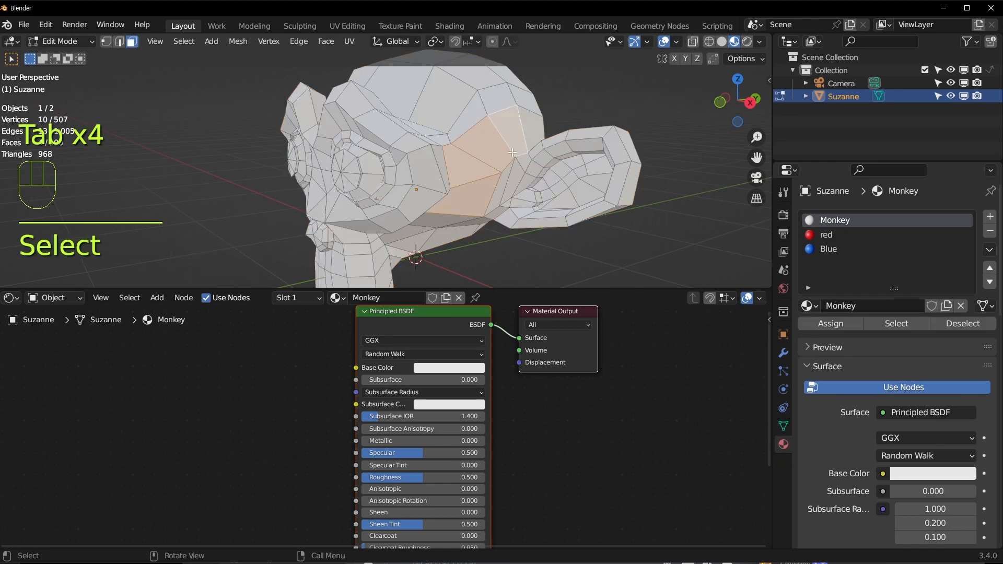
{"action": "scroll", "coordinate": [489, 151], "scroll_direction": "up", "scroll_amount": 5}
{"action": "key", "text": "Tab"}
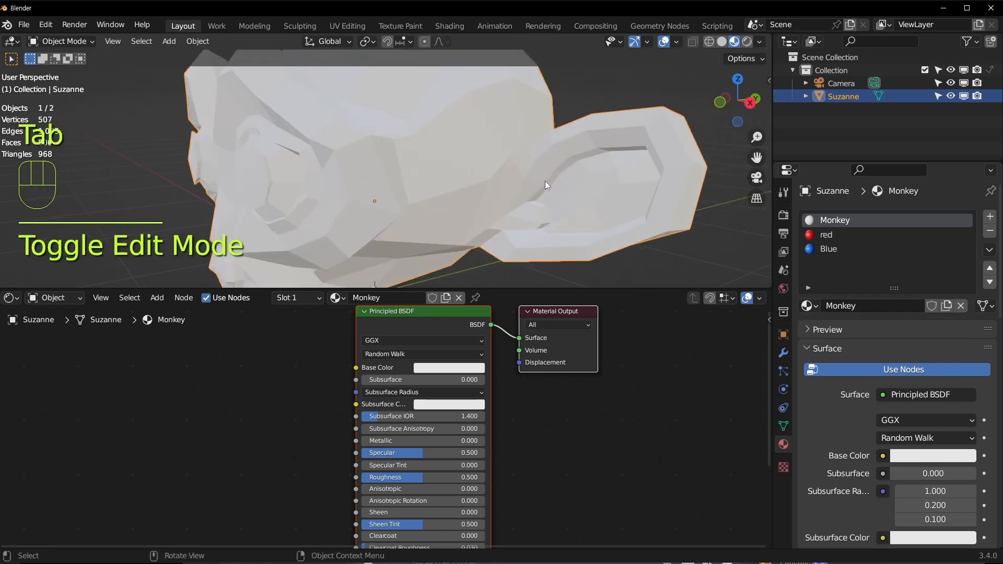
{"action": "key", "text": "Tab"}
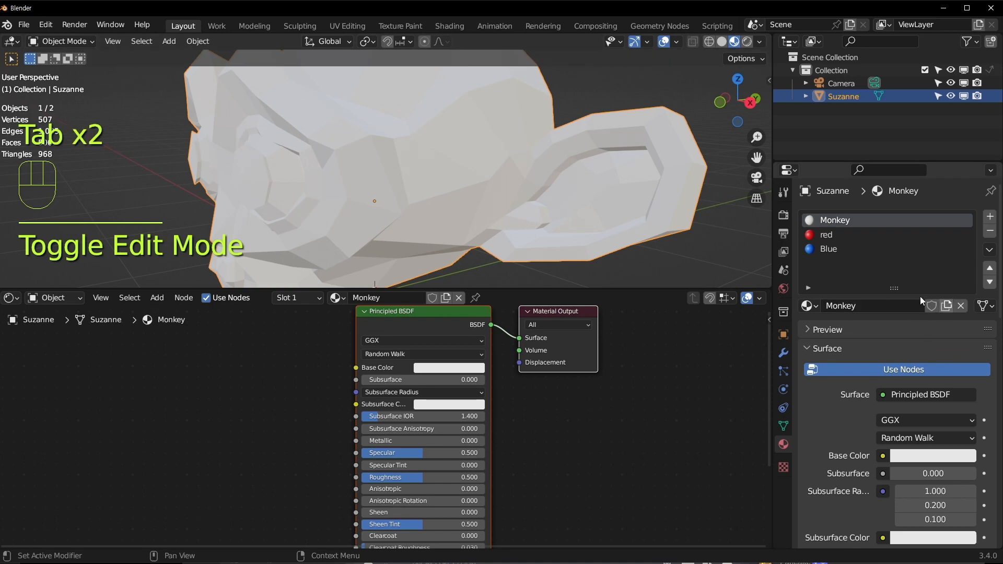
{"action": "key", "text": "Tab"}
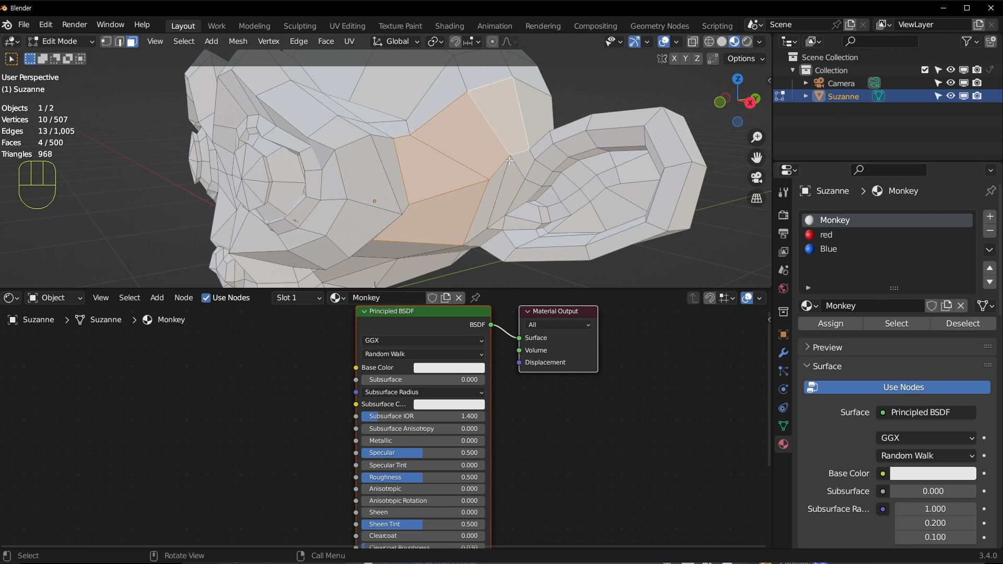
Select three adjoining faces between the eye and ear, assign the red material to them, and return to Object Mode
{"action": "left_click", "coordinate": [501, 123]}
{"action": "left_click", "coordinate": [469, 153], "text": "shift"}
{"action": "left_click", "coordinate": [425, 184], "text": "shift"}
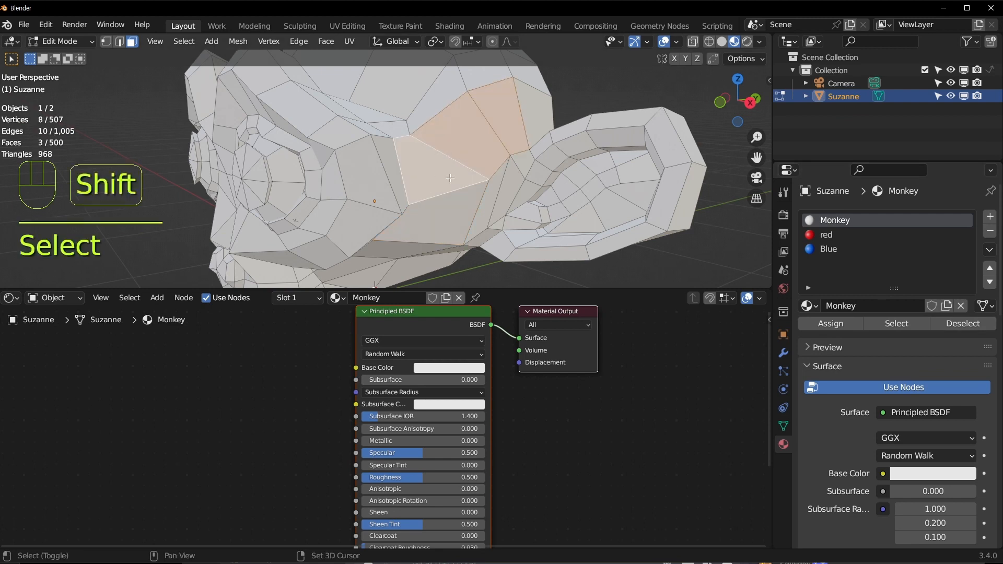
{"action": "left_click", "coordinate": [829, 237]}
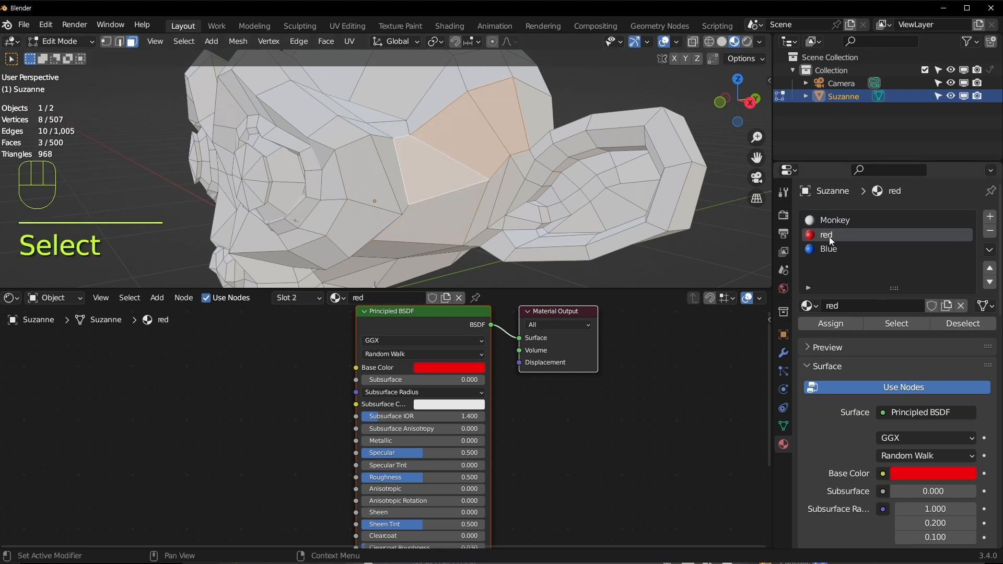
{"action": "left_click", "coordinate": [830, 323]}
{"action": "middle_click_drag", "start_coordinate": [450, 156], "coordinate": [384, 158]}
{"action": "key", "text": "Tab"}
{"action": "scroll", "coordinate": [434, 156], "scroll_direction": "down", "scroll_amount": 5}
{"action": "scroll", "coordinate": [387, 156], "scroll_direction": "up", "scroll_amount": 2}
Select four faces above the red patch in Edit Mode, assign the Blue material, and return to Object Mode
{"action": "middle_click_drag", "start_coordinate": [418, 102], "coordinate": [418, 157]}
{"action": "scroll", "coordinate": [421, 109], "scroll_direction": "up", "scroll_amount": 1}
{"action": "key", "text": "Tab"}
{"action": "left_click", "coordinate": [416, 106]}
{"action": "left_click", "coordinate": [449, 95], "text": "shift"}
{"action": "left_click", "coordinate": [434, 111], "text": "shift"}
{"action": "left_click", "coordinate": [420, 109], "text": "shift"}
{"action": "left_click", "coordinate": [836, 245]}
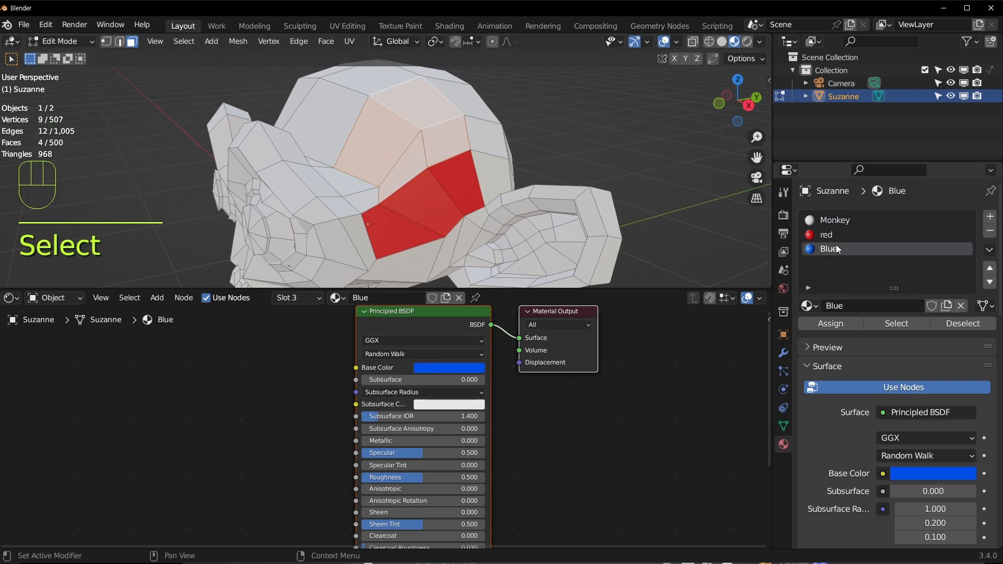
{"action": "left_click", "coordinate": [825, 323]}
{"action": "key", "text": "Tab"}
{"action": "middle_click_drag", "start_coordinate": [497, 144], "coordinate": [560, 197]}
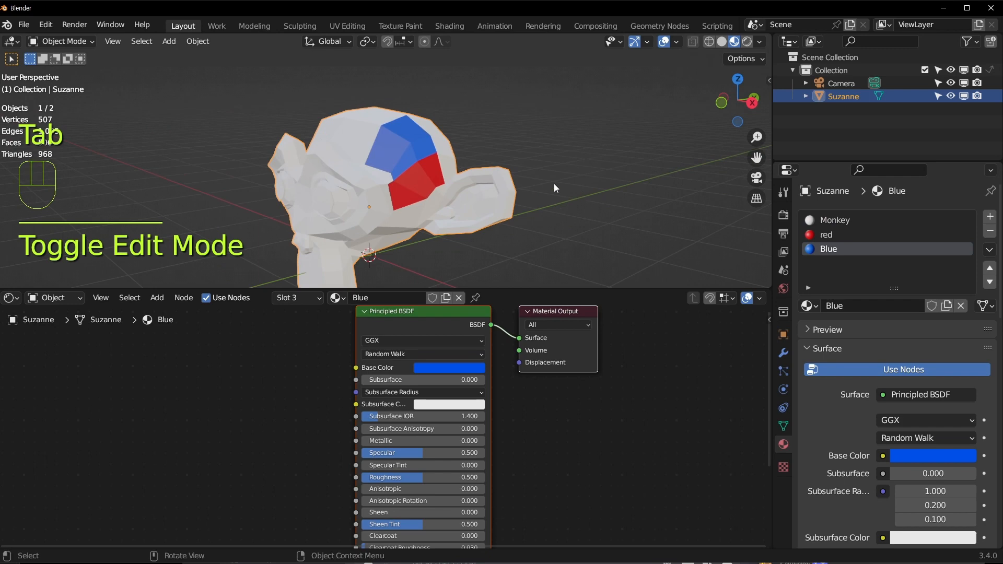
Inspect the colored patches, and select an uncolored ear face in Edit Mode to check which material slot it uses
{"action": "scroll", "coordinate": [553, 183], "scroll_direction": "up", "scroll_amount": 2}
{"action": "middle_click_drag", "start_coordinate": [462, 174], "coordinate": [708, 214]}
{"action": "key", "text": "Tab"}
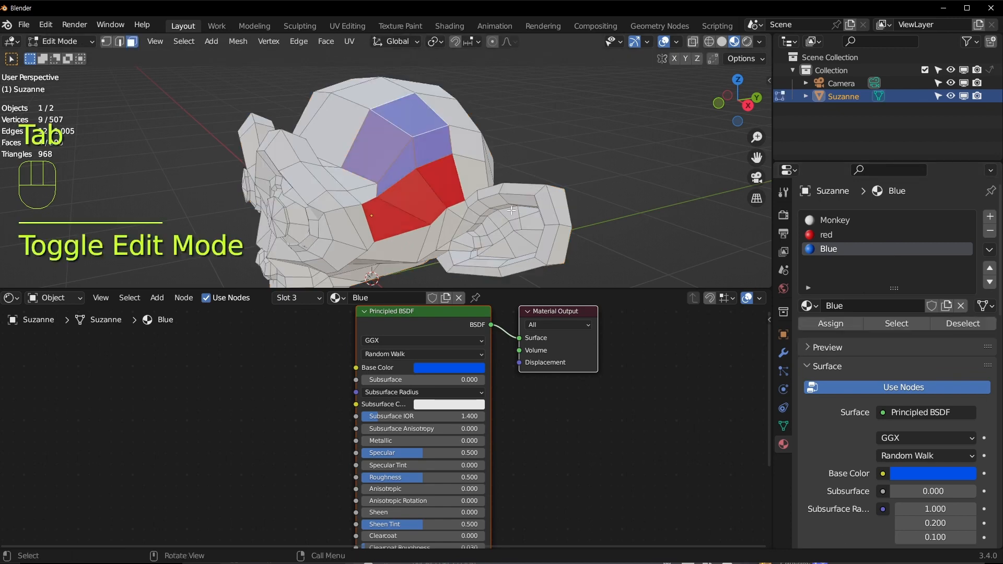
{"action": "left_click", "coordinate": [551, 215]}
{"action": "key", "text": "Tab"}
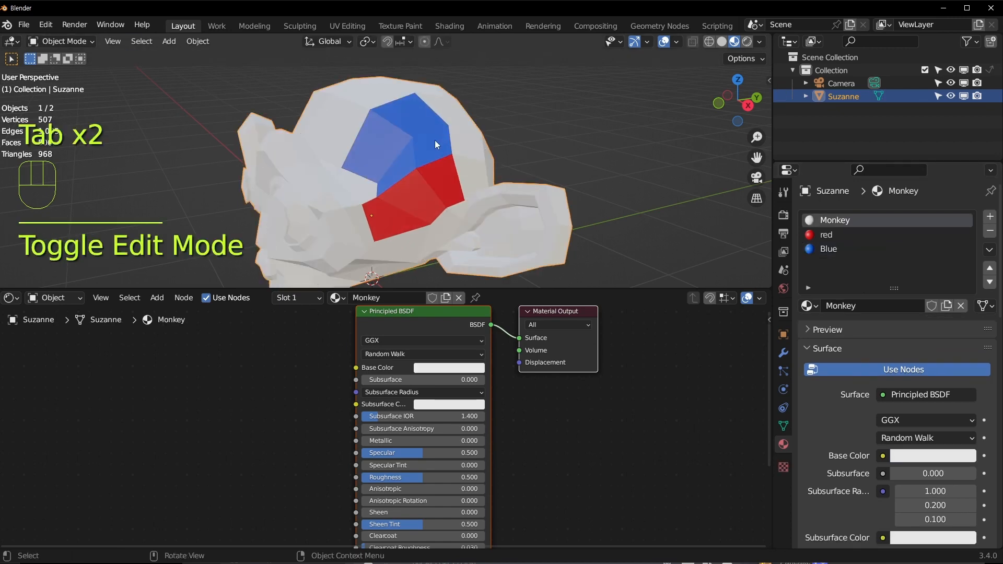
Reassign one blue face bordering the red patch to the Monkey material in Edit Mode
{"action": "scroll", "coordinate": [434, 140], "scroll_direction": "up", "scroll_amount": 5}
{"action": "key", "text": "Tab"}
{"action": "left_click", "coordinate": [429, 153]}
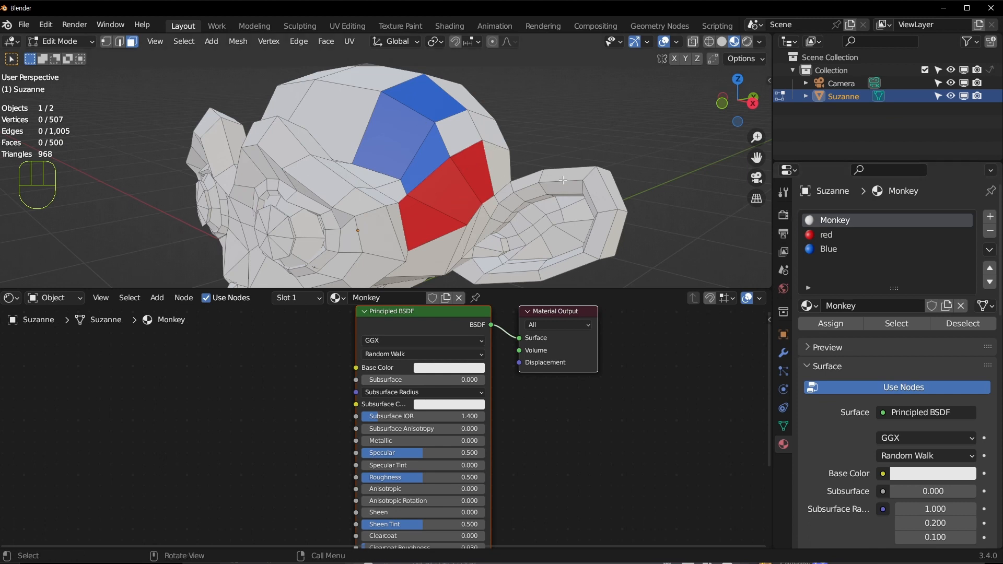
Select all faces using the red material slot, move them as a trial, and undo the move
{"action": "left_click", "coordinate": [849, 237]}
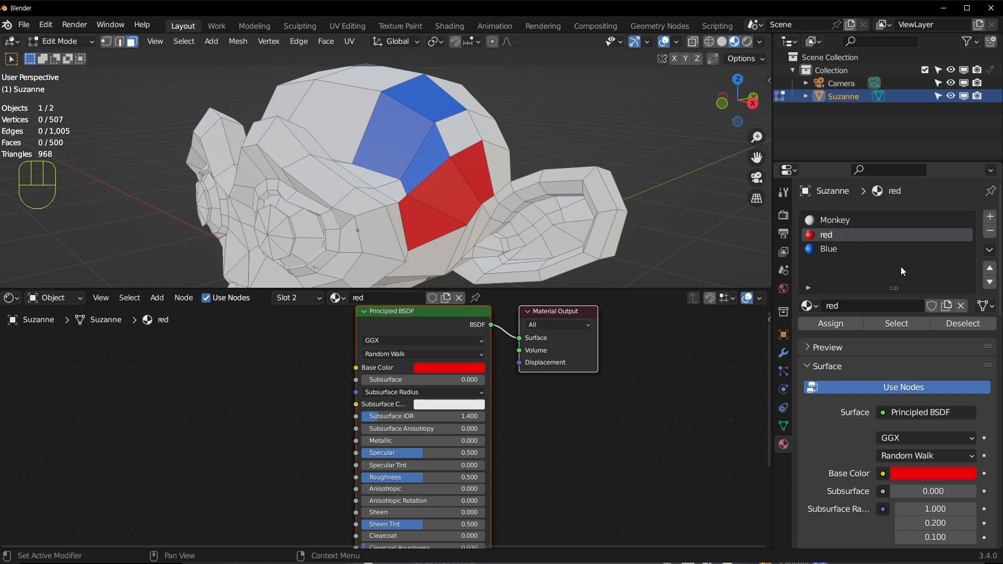
{"action": "left_click", "coordinate": [887, 324]}
{"action": "key", "text": "ctrl+z"}
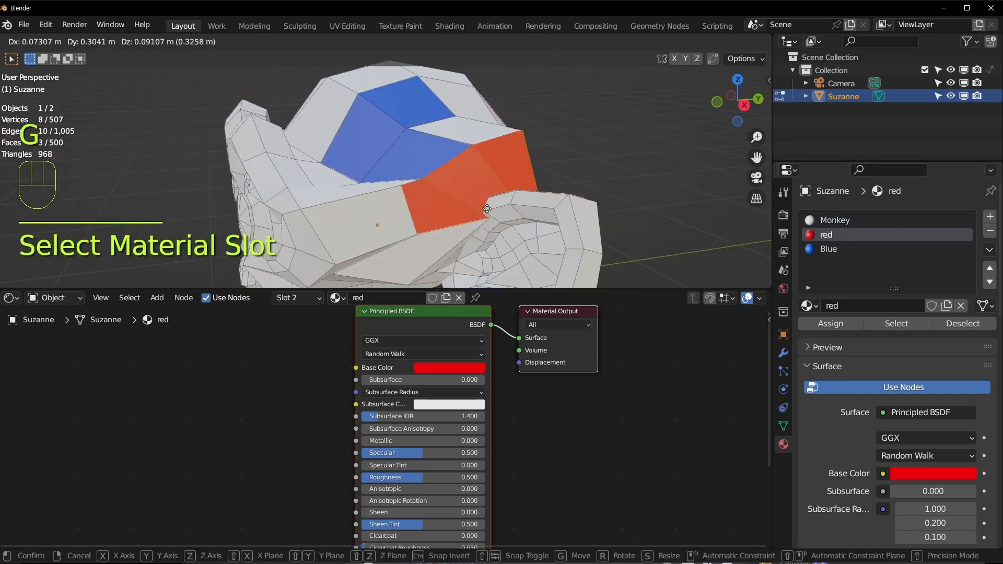
Select all faces using the Blue material slot, move them as a trial, and undo the move
{"action": "left_click", "coordinate": [846, 249]}
{"action": "left_click", "coordinate": [896, 324]}
{"action": "middle_click_drag", "start_coordinate": [428, 156], "coordinate": [427, 125]}
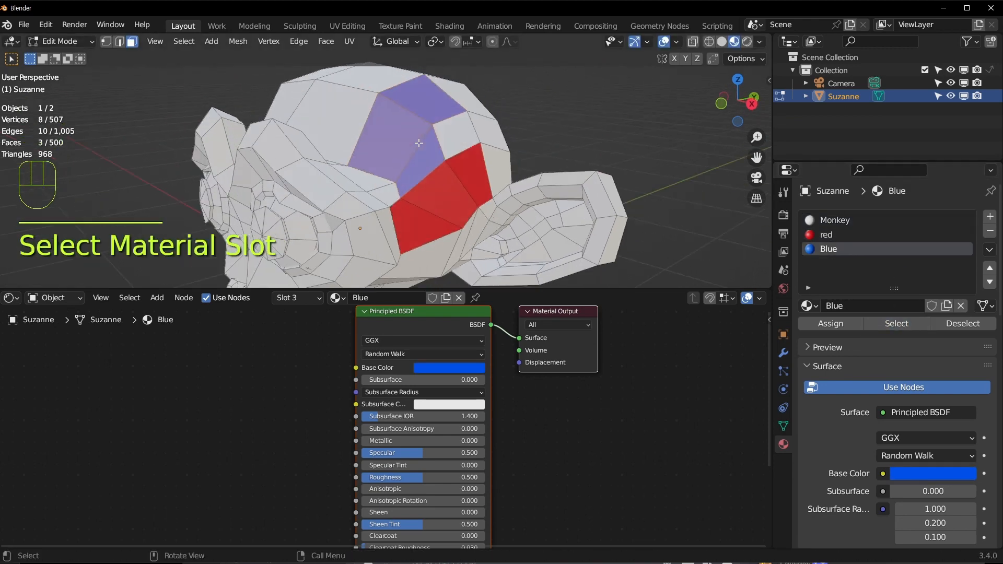
{"action": "key", "text": "g"}
{"action": "left_click", "coordinate": [426, 120]}
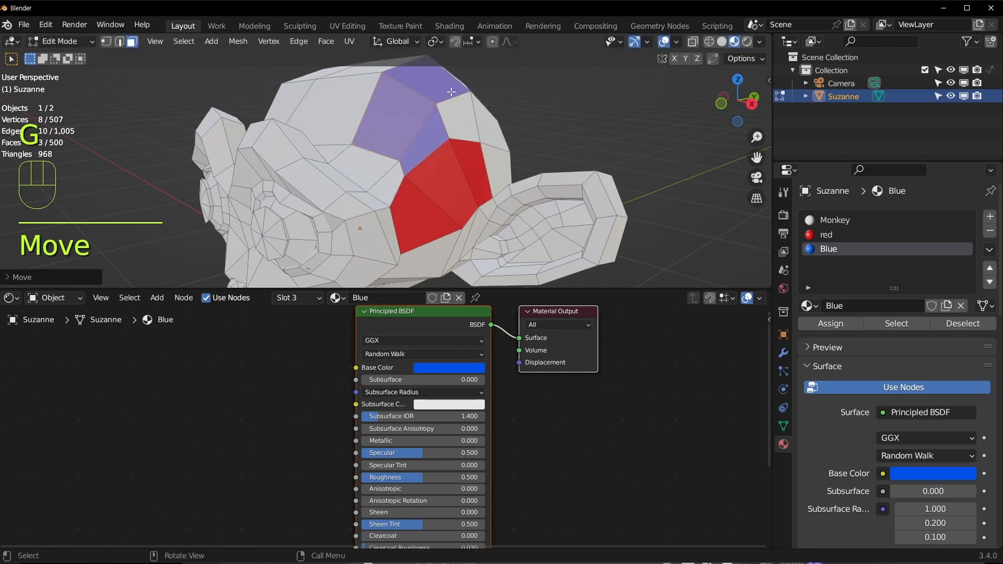
{"action": "key", "text": "ctrl+z"}
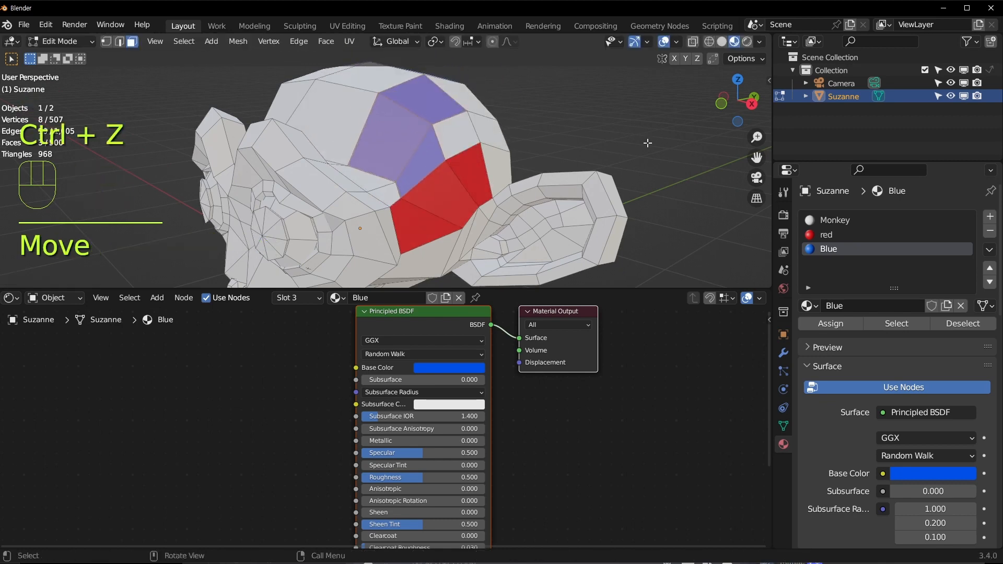
Select all faces using the Blue material slot and assign the Monkey material to them
{"action": "left_click", "coordinate": [711, 169]}
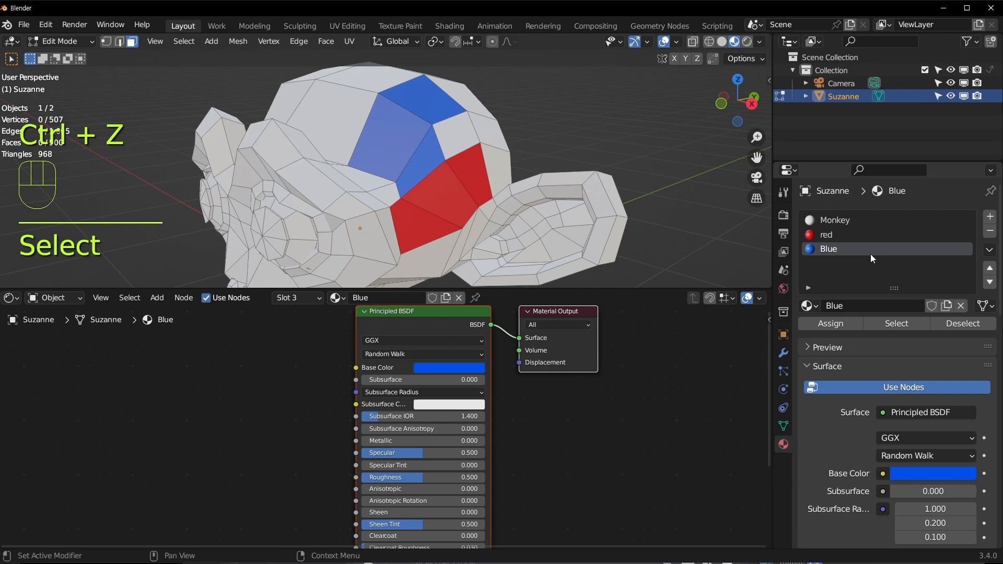
{"action": "left_click", "coordinate": [882, 320]}
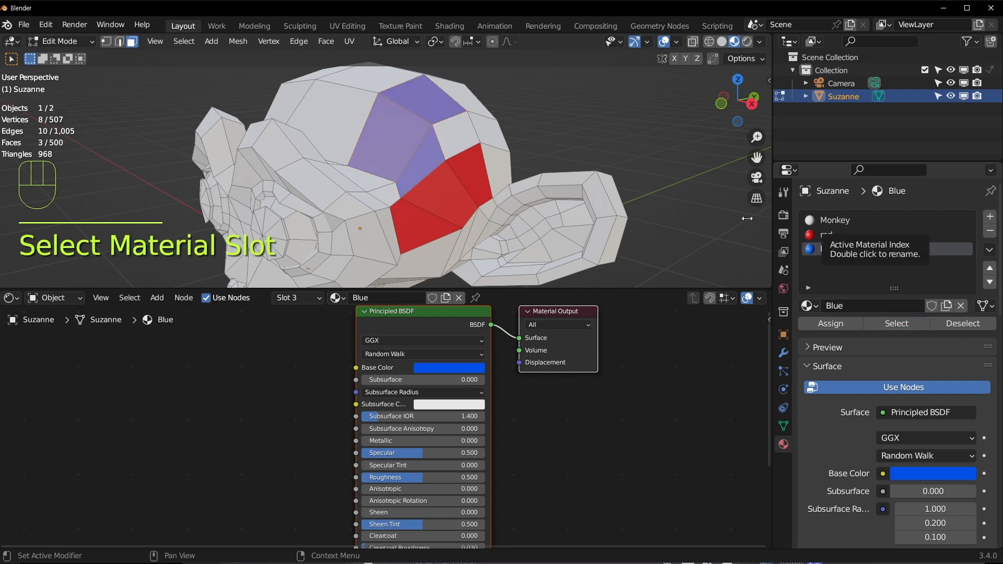
{"action": "left_click", "coordinate": [846, 225]}
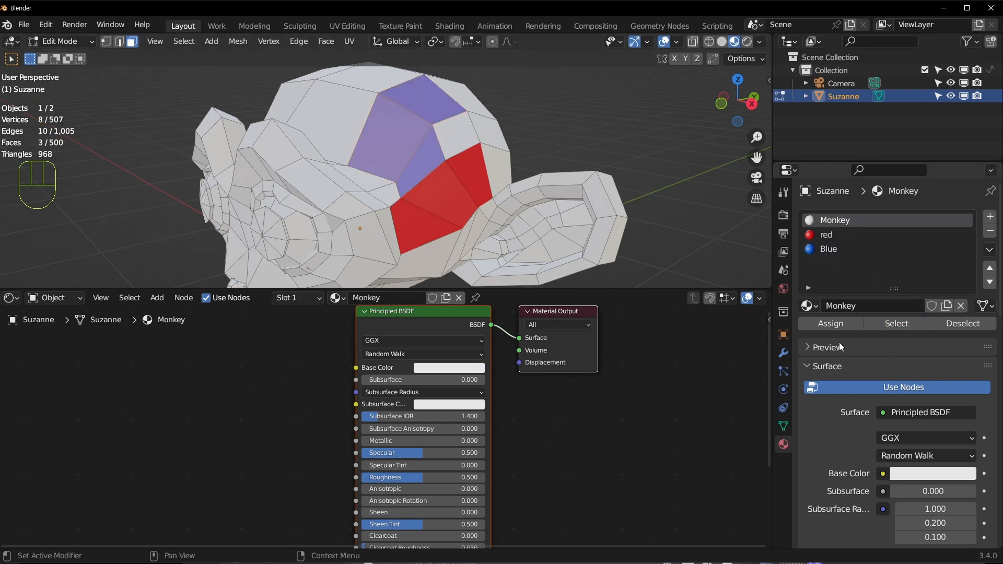
{"action": "left_click", "coordinate": [843, 325]}
{"action": "middle_click_drag", "start_coordinate": [376, 172], "coordinate": [429, 169]}
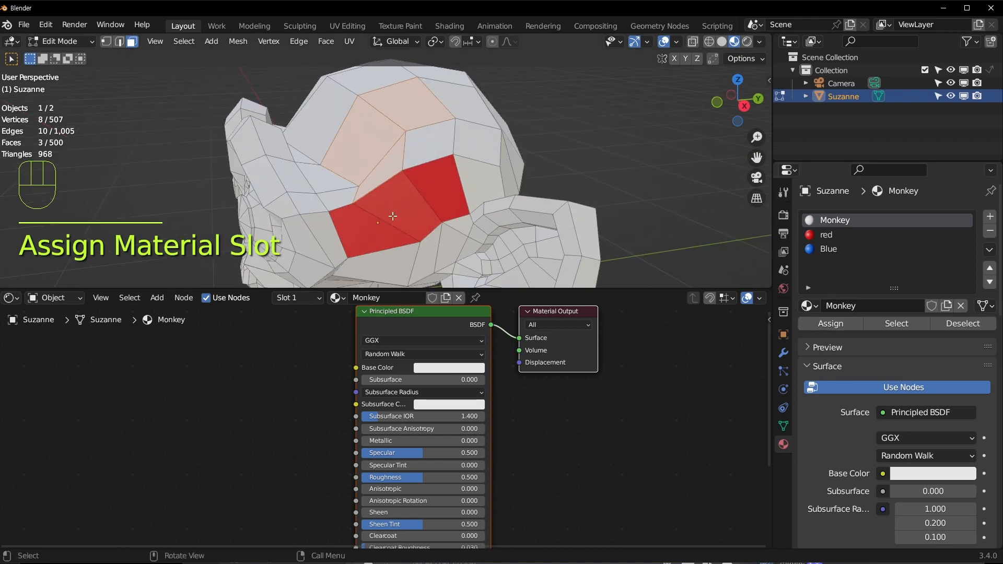
Select the three red faces on the side of the head and assign the Blue material to them
{"action": "left_click", "coordinate": [835, 235]}
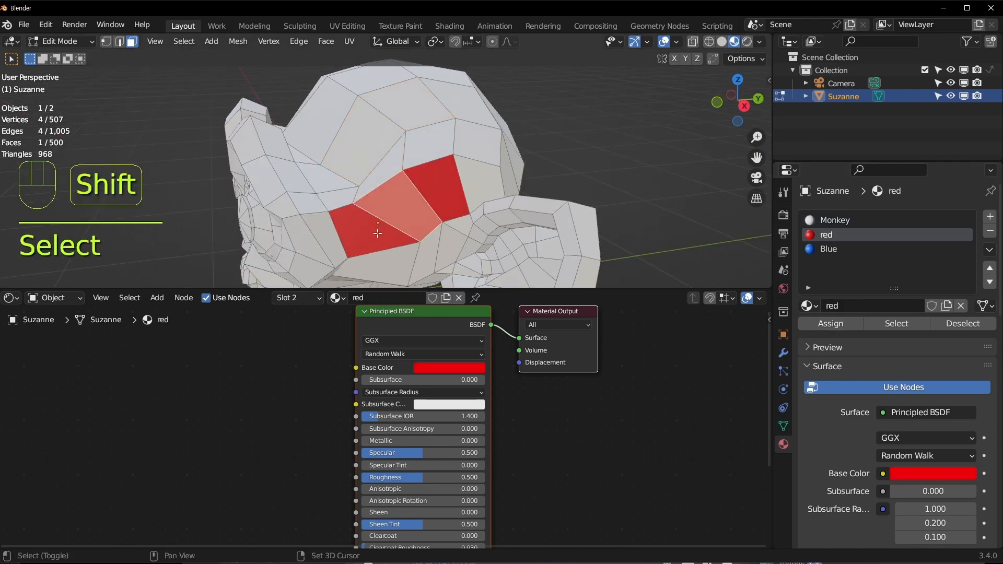
{"action": "left_click", "coordinate": [830, 251]}
{"action": "left_click", "coordinate": [842, 323]}
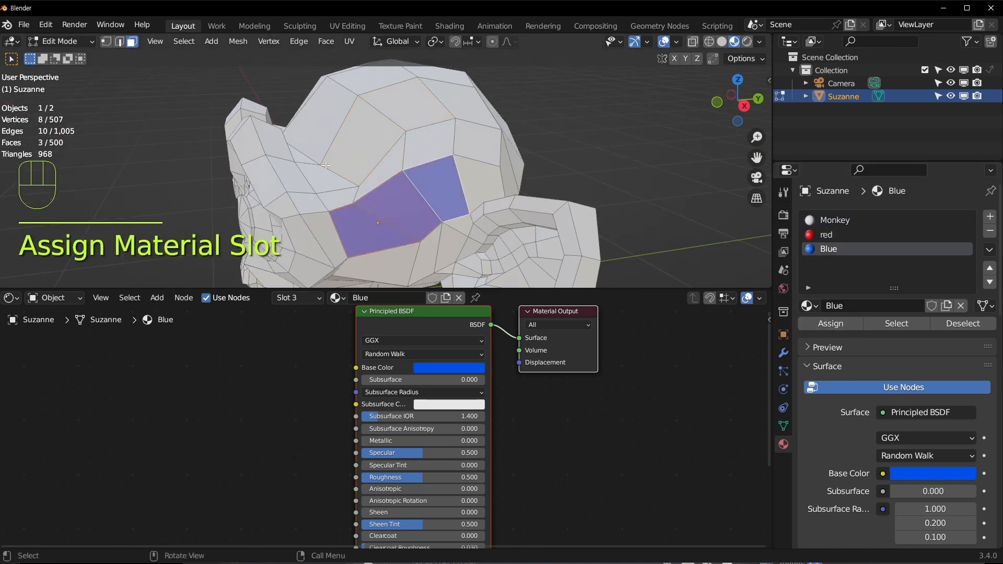
Select every face of Suzanne and assign the Blue material to the whole mesh
{"action": "middle_click_drag", "start_coordinate": [522, 167], "coordinate": [578, 174]}
{"action": "left_click", "coordinate": [607, 129]}
{"action": "scroll", "coordinate": [607, 129], "scroll_direction": "down", "scroll_amount": 2}
{"action": "key", "text": "a"}
{"action": "mouse_move", "coordinate": [644, 137]}
{"action": "middle_mouse_down"}
{"action": "mouse_move", "coordinate": [660, 141]}
{"action": "mouse_move", "coordinate": [634, 140]}
{"action": "middle_mouse_up"}
{"action": "left_click", "coordinate": [830, 323]}
{"action": "scroll", "coordinate": [515, 209], "scroll_direction": "up", "scroll_amount": 2}
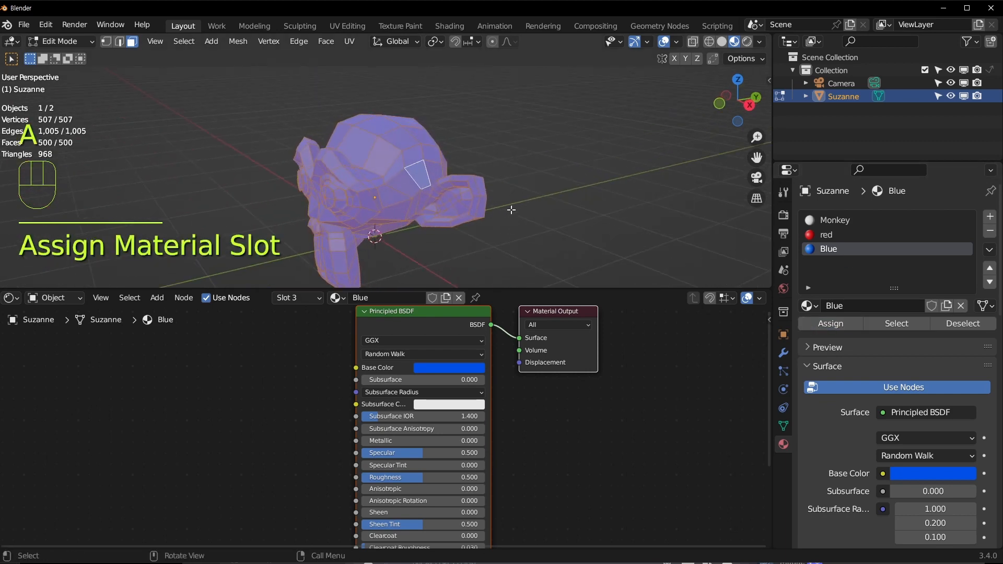
{"action": "key", "text": "Tab"}
{"action": "key", "text": "Tab"}
Clear the selection and check for faces using the Monkey slot and the red slot by selecting each slot's faces
{"action": "left_click", "coordinate": [517, 149]}
{"action": "left_click", "coordinate": [843, 221]}
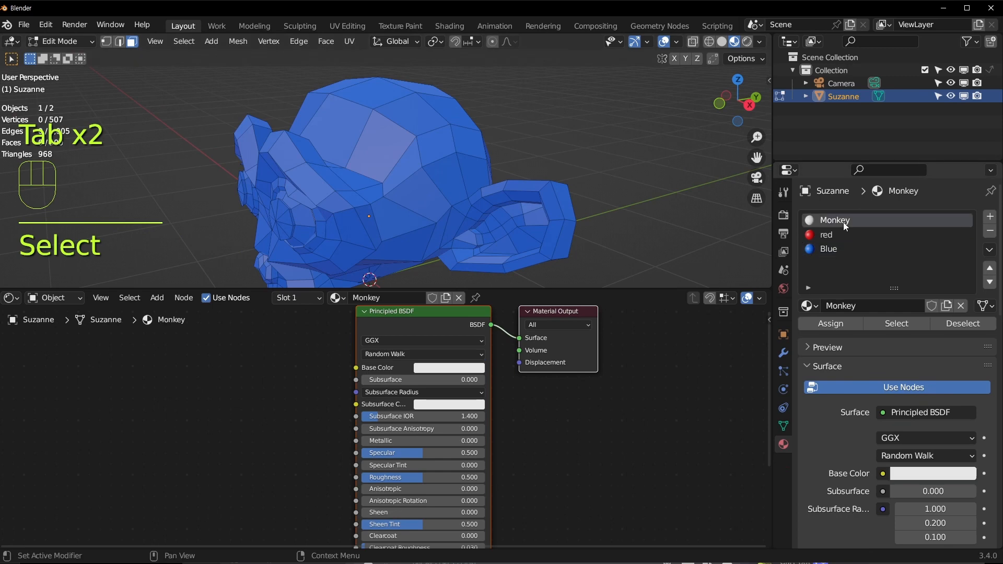
{"action": "left_click", "coordinate": [882, 326]}
{"action": "left_click", "coordinate": [867, 235]}
{"action": "left_click", "coordinate": [883, 326]}
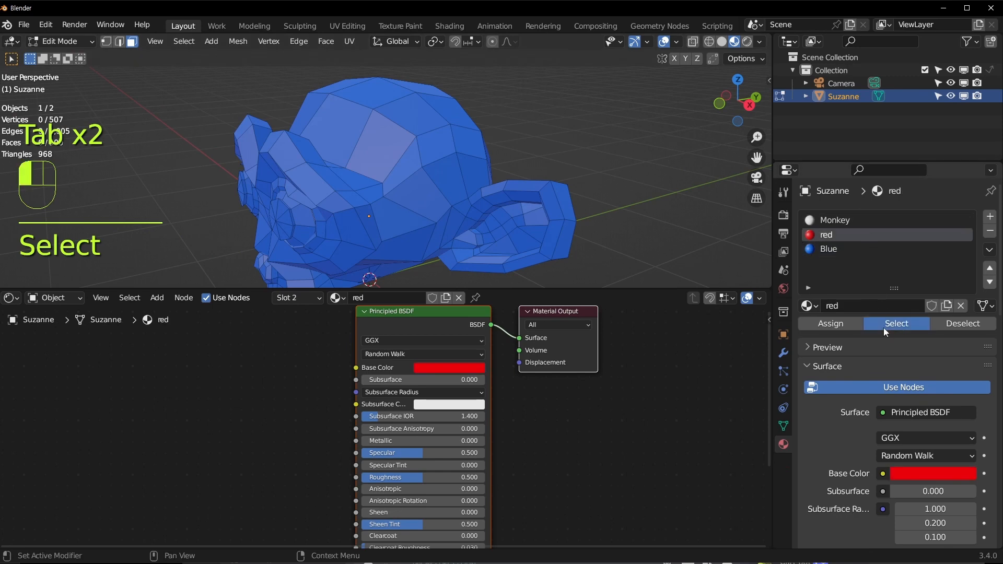
Box-select most of the ear facing the view, assign the red material to it, and return to Object Mode
{"action": "middle_click_drag", "start_coordinate": [591, 226], "coordinate": [622, 154]}
{"action": "left_click_drag", "start_coordinate": [625, 145], "coordinate": [501, 259]}
{"action": "left_click", "coordinate": [843, 327]}
{"action": "key", "text": "Tab"}
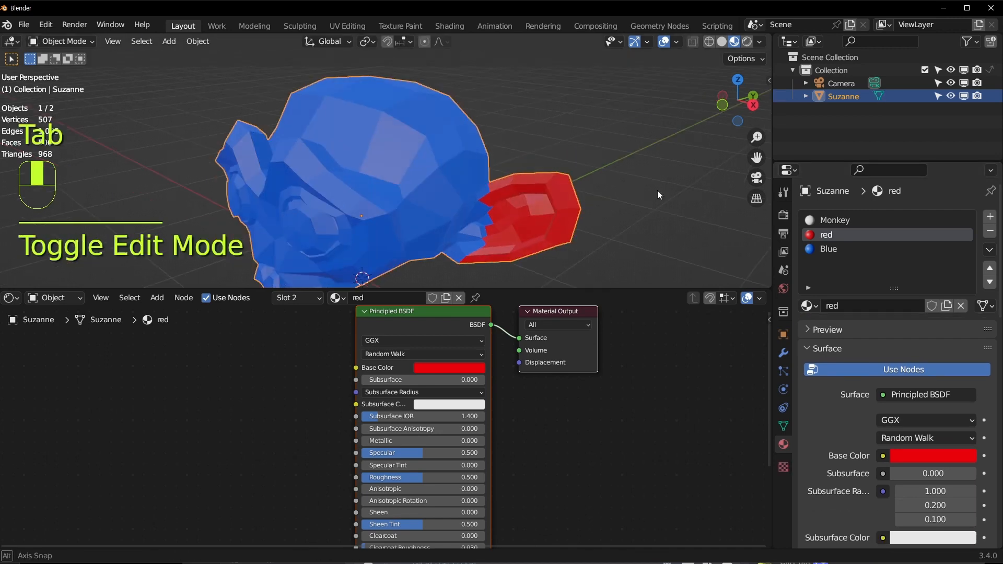
In Edit Mode, assign the Monkey material to four adjoining faces at the back of the head, and return to Object Mode
{"action": "middle_click_drag", "start_coordinate": [428, 157], "coordinate": [464, 200]}
{"action": "key", "text": "Tab"}
{"action": "left_click_drag", "start_coordinate": [396, 163], "coordinate": [521, 242]}
{"action": "left_click", "coordinate": [841, 220]}
{"action": "left_click", "coordinate": [830, 324]}
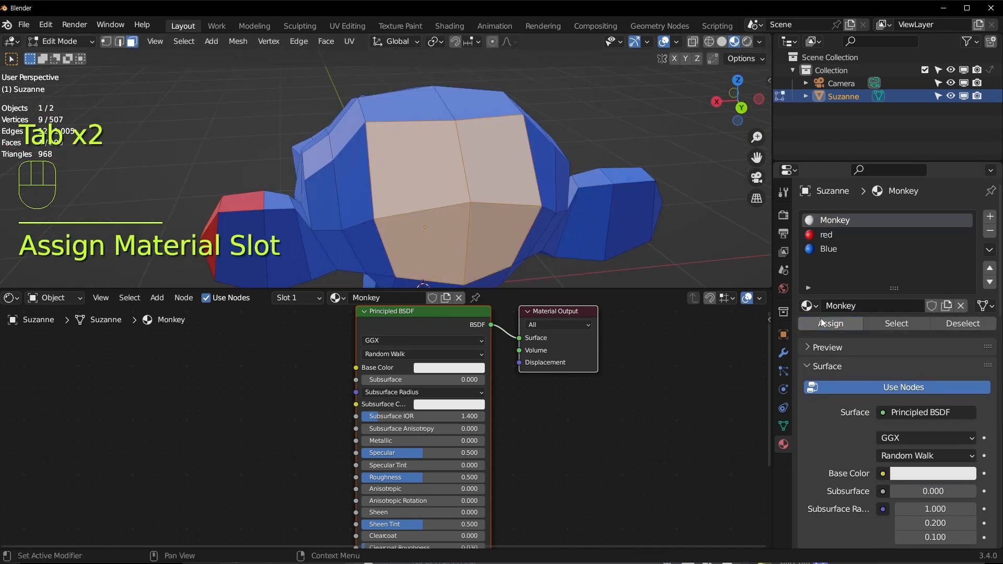
{"action": "middle_click_drag", "start_coordinate": [376, 172], "coordinate": [536, 161]}
{"action": "key", "text": "Tab"}
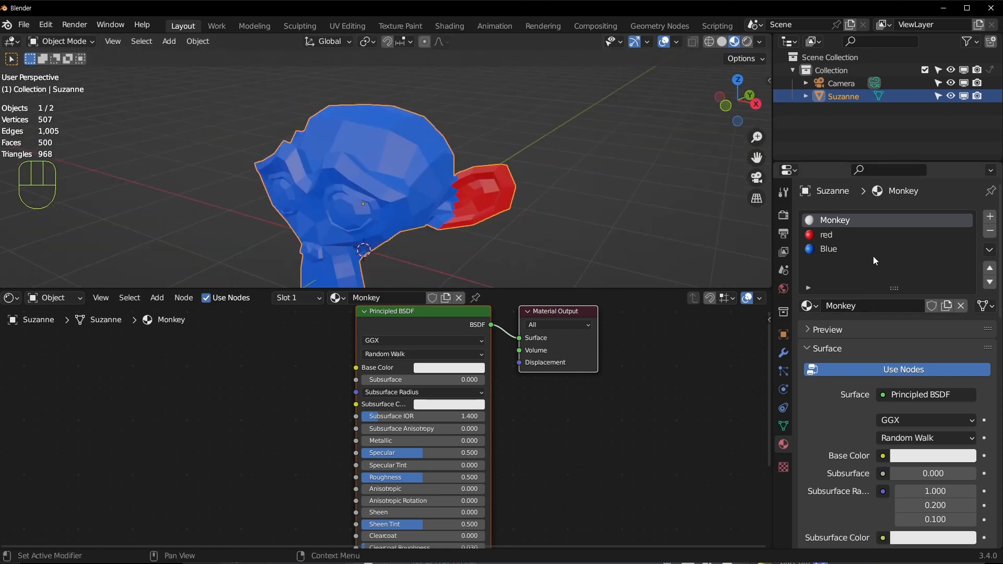
Remove the Blue and red material slots from Suzanne, keeping only the Monkey slot
{"action": "left_click", "coordinate": [878, 251]}
{"action": "left_click", "coordinate": [990, 231]}
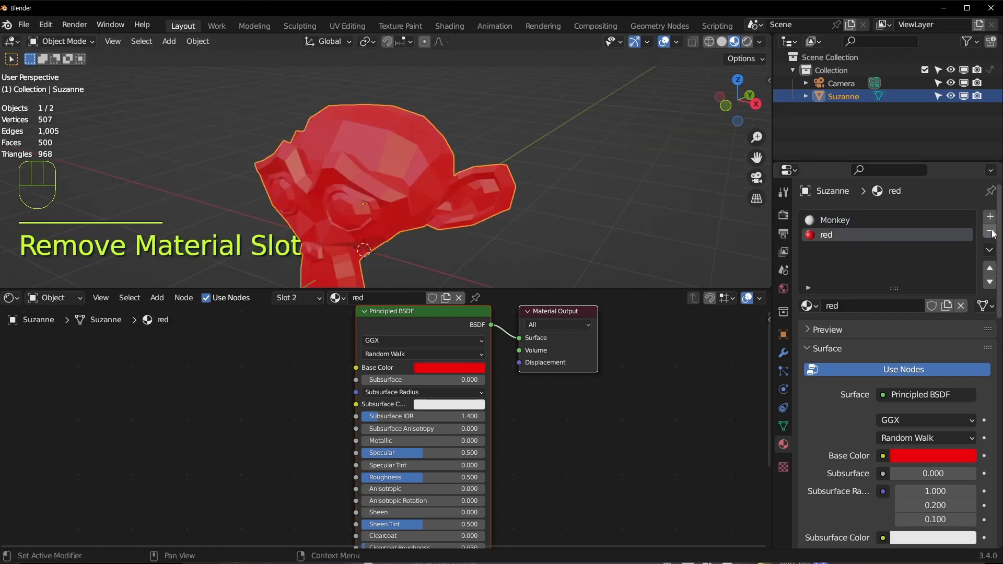
{"action": "middle_click_drag", "start_coordinate": [610, 209], "coordinate": [577, 214]}
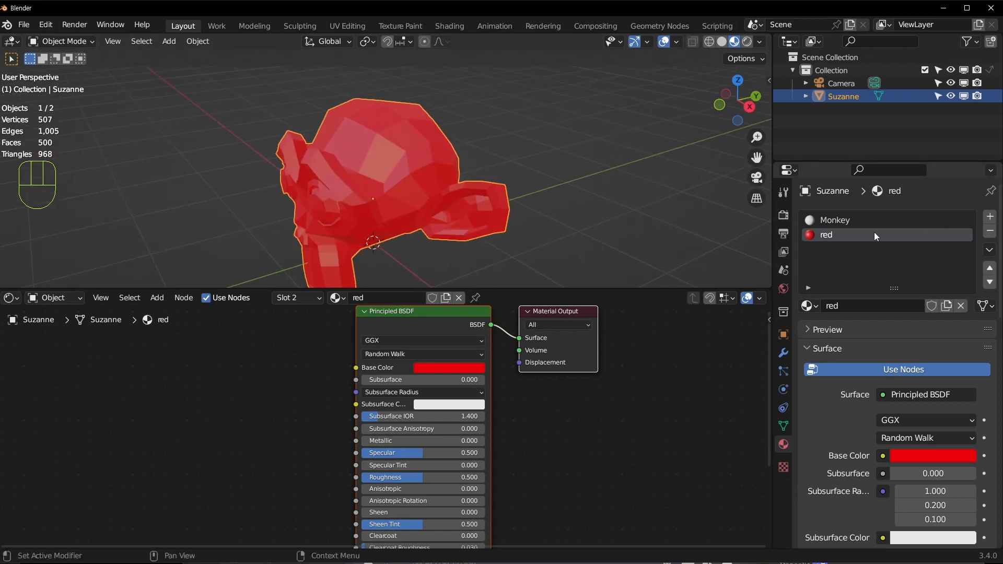
{"action": "left_click", "coordinate": [989, 230]}
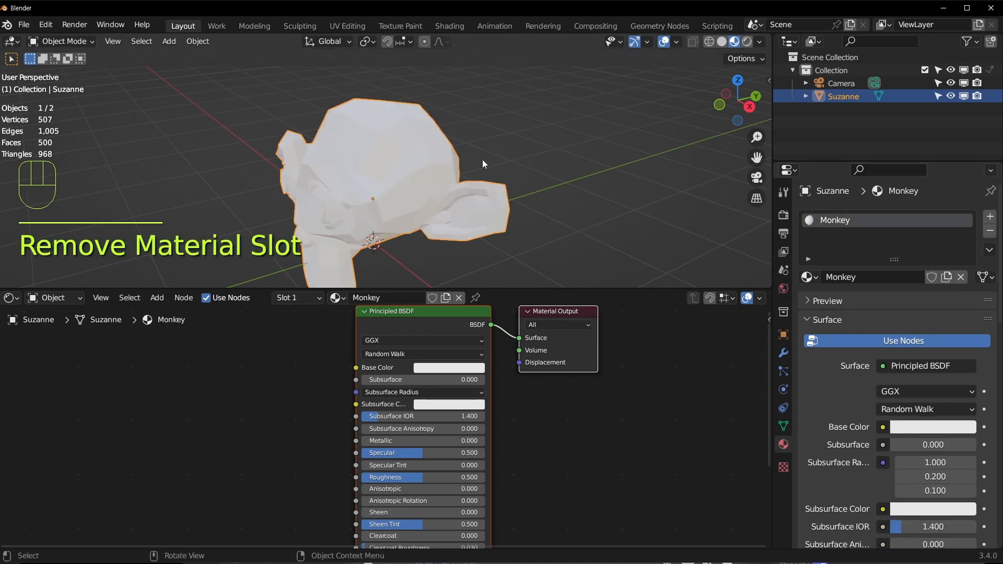
Join the 3D viewport with the node editor area below it so the viewport fills the full height
{"action": "middle_click_drag", "start_coordinate": [482, 159], "coordinate": [505, 231]}
{"action": "middle_click_drag", "start_coordinate": [273, 418], "coordinate": [300, 420]}
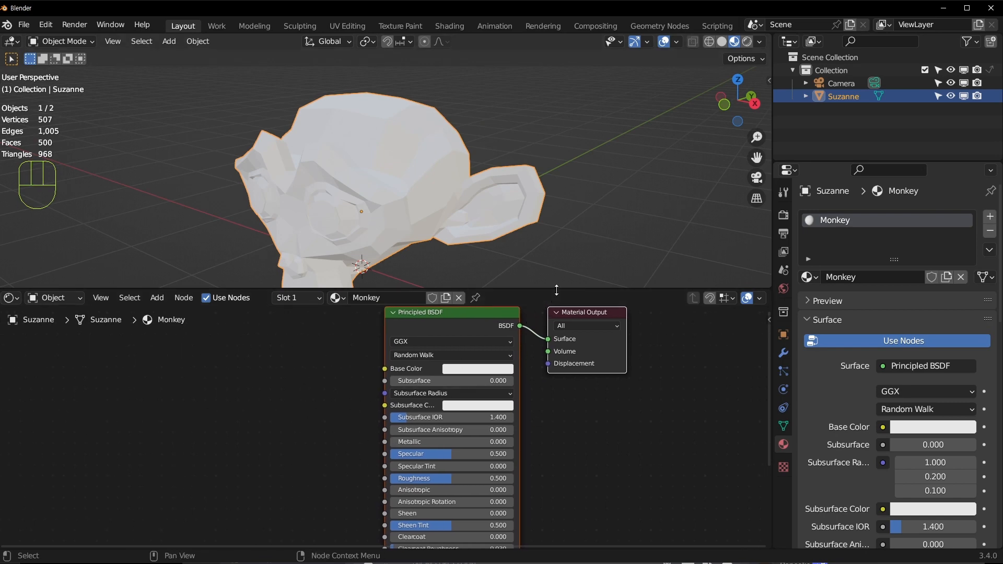
{"action": "left_click_drag", "start_coordinate": [556, 290], "coordinate": [560, 314]}
{"action": "right_click", "coordinate": [560, 315]}
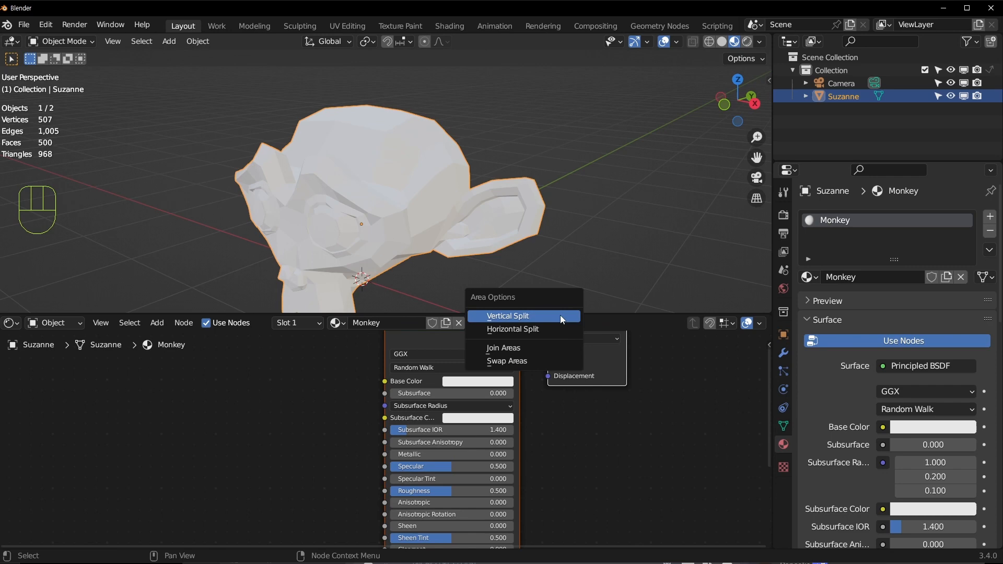
{"action": "left_click", "coordinate": [549, 348]}
{"action": "left_click", "coordinate": [402, 526]}
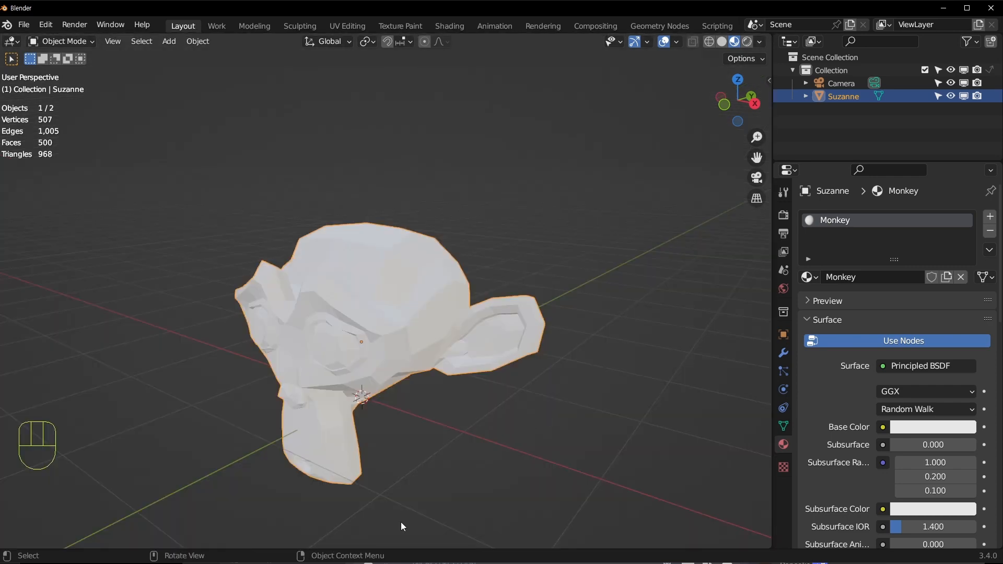
Split the 3D viewport vertically into two side-by-side areas and frame Suzanne in the second one
{"action": "right_click", "coordinate": [408, 554]}
{"action": "left_click", "coordinate": [414, 547]}
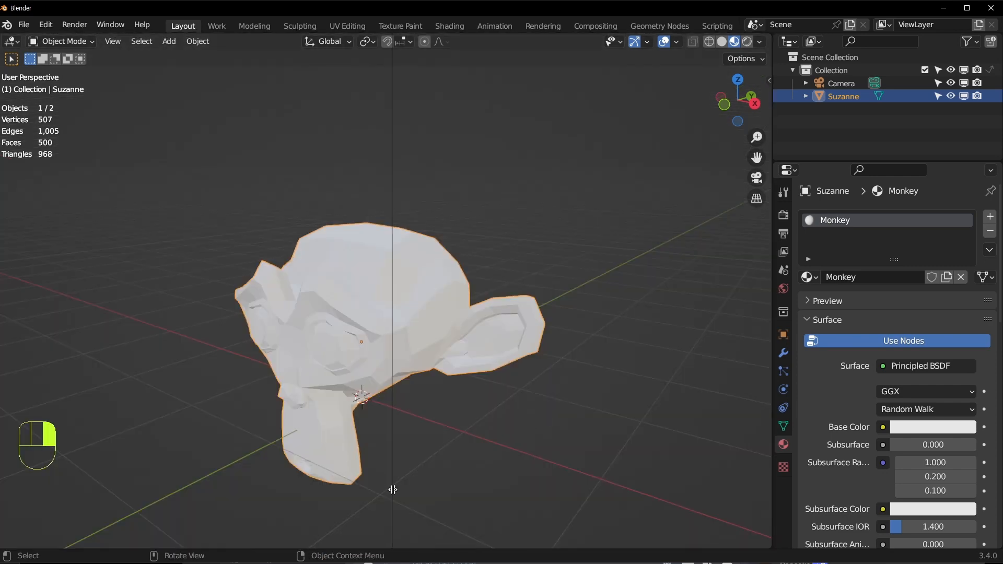
{"action": "left_click", "coordinate": [393, 490]}
{"action": "left_click", "coordinate": [589, 285]}
{"action": "key", "text": "KP_Decimal"}
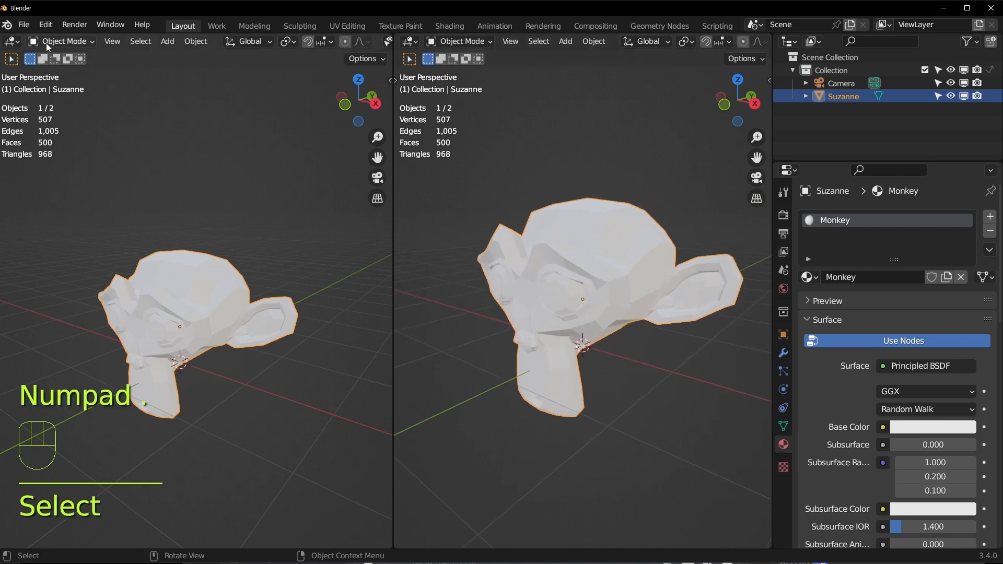
Turn the first viewport area into a Shader Editor, hide its sidebar, and widen the area
{"action": "left_click", "coordinate": [12, 41]}
{"action": "left_click", "coordinate": [31, 162]}
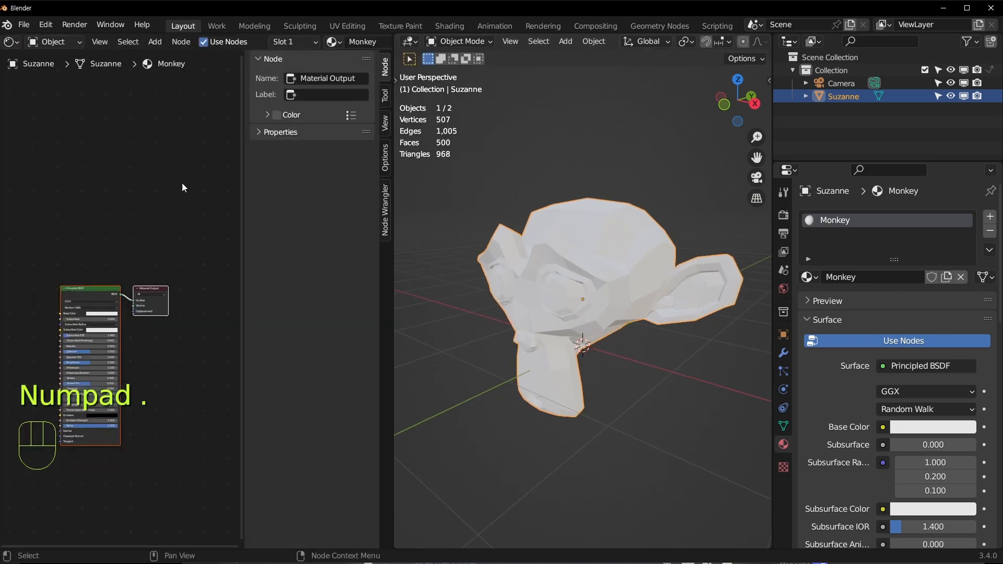
{"action": "key", "text": "n"}
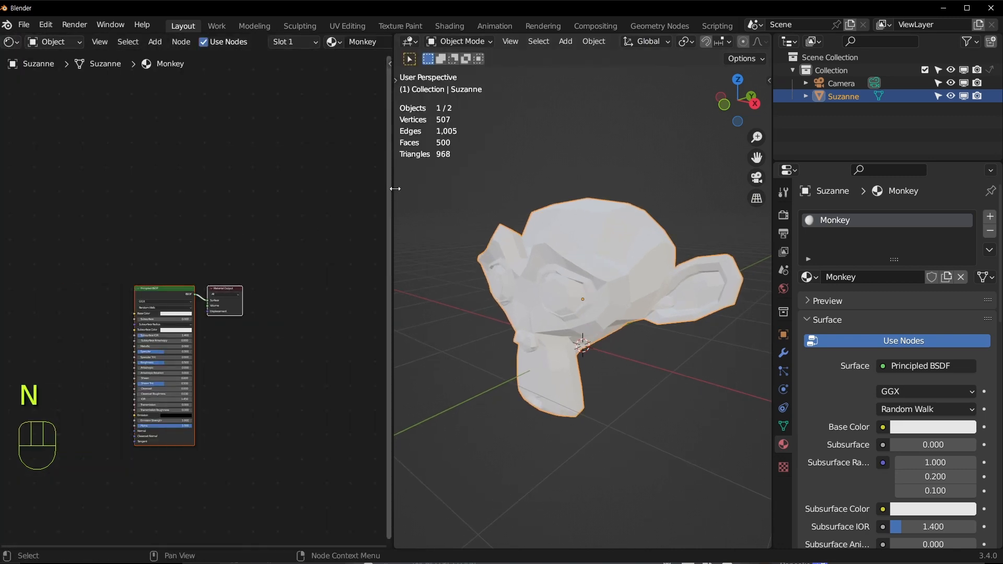
{"action": "left_click_drag", "start_coordinate": [395, 189], "coordinate": [491, 198]}
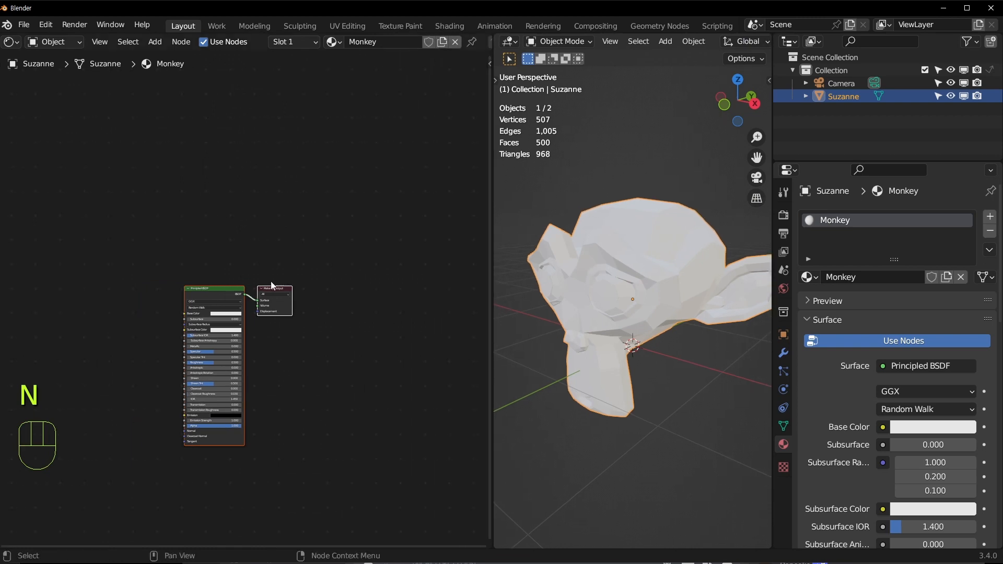
Frame all nodes of the Monkey material at a readable size in the Shader Editor
{"action": "left_click", "coordinate": [234, 296]}
{"action": "middle_click_drag", "start_coordinate": [258, 213], "coordinate": [255, 194], "text": "shift"}
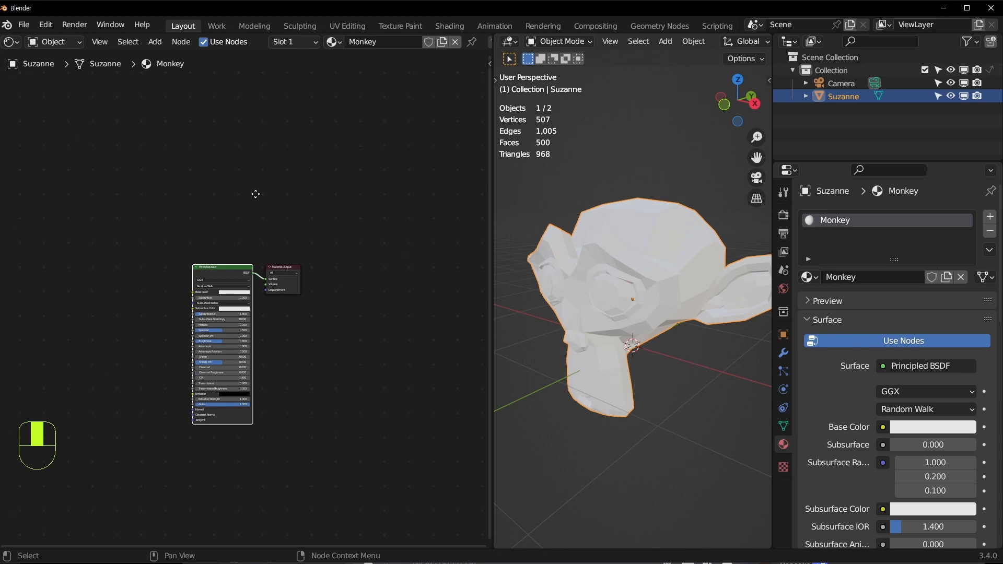
{"action": "middle_click_drag", "start_coordinate": [256, 194], "coordinate": [240, 202]}
{"action": "left_click", "coordinate": [68, 368]}
{"action": "middle_click_drag", "start_coordinate": [332, 197], "coordinate": [66, 186], "text": "shift"}
{"action": "left_click", "coordinate": [310, 239]}
{"action": "key", "text": "a"}
{"action": "key", "text": "KP_Decimal"}
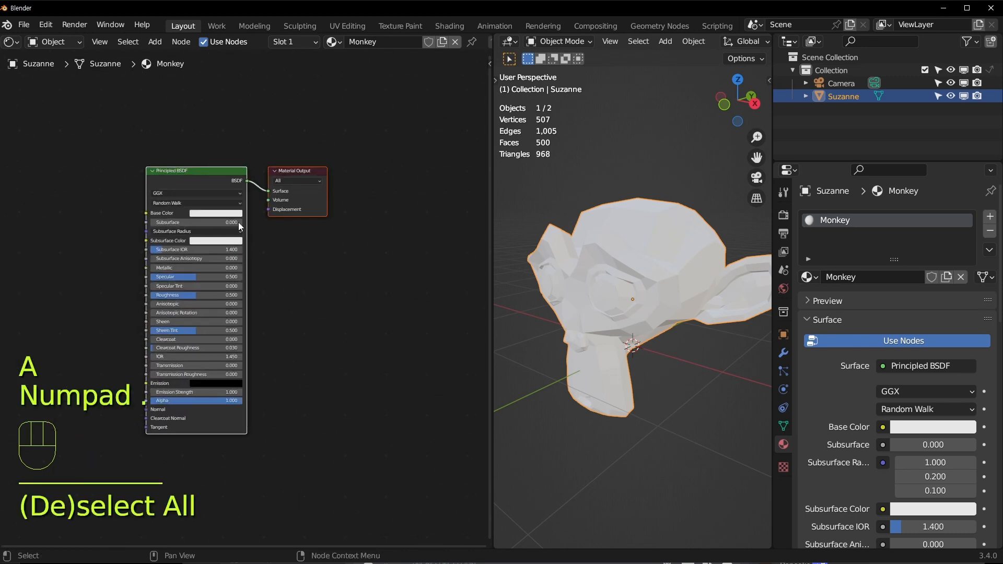
{"action": "key", "text": "KP_Decimal"}
{"action": "key", "text": "KP_Decimal"}
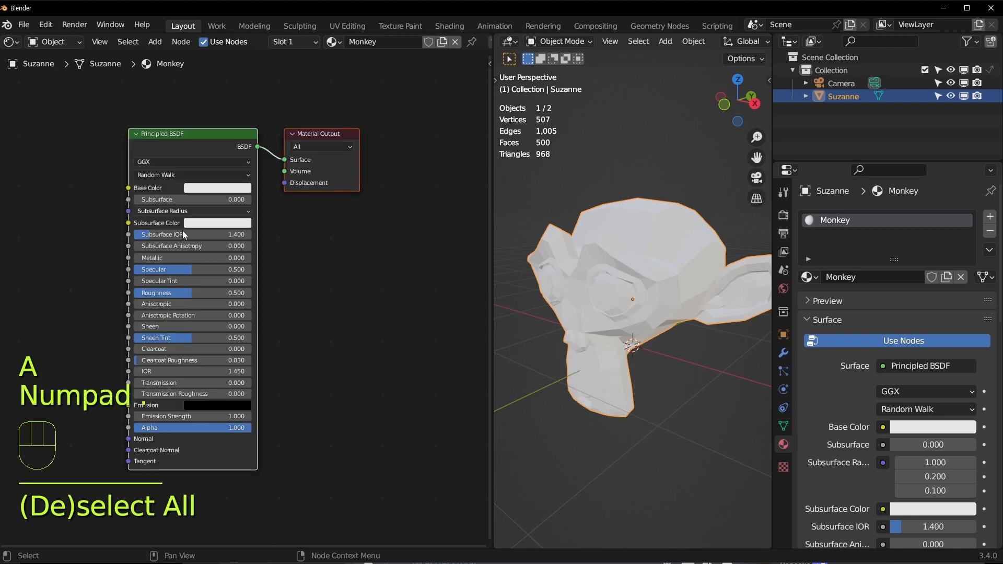
{"action": "scroll", "coordinate": [172, 231], "scroll_direction": "up", "scroll_amount": 1}
{"action": "middle_click_drag", "start_coordinate": [71, 219], "coordinate": [133, 238], "text": "shift"}
Compare the Monkey material's surface properties with the inputs of the Principled BSDF node
{"action": "scroll", "coordinate": [922, 256], "scroll_direction": "down", "scroll_amount": 15}
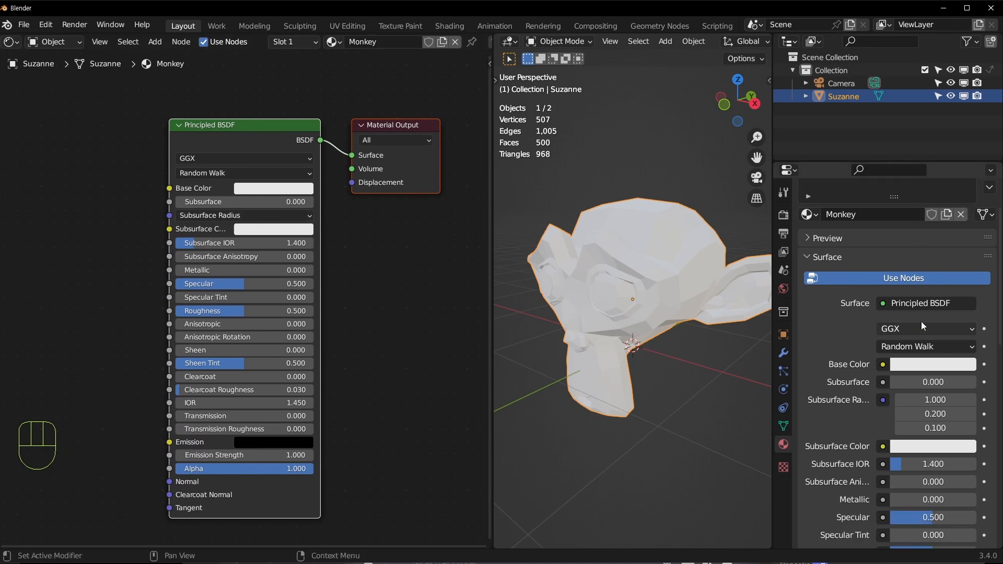
{"action": "scroll", "coordinate": [898, 452], "scroll_direction": "up", "scroll_amount": 15}
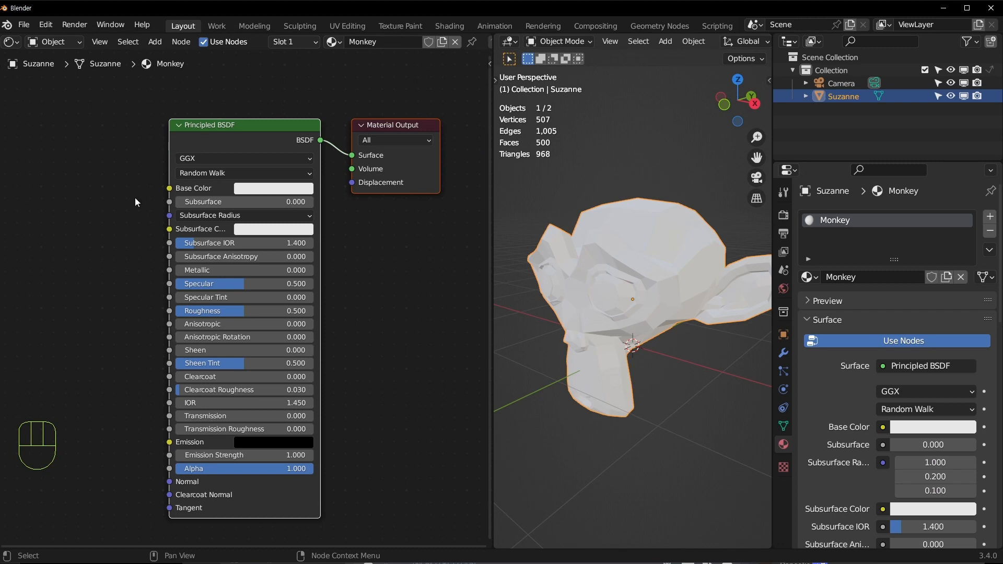
{"action": "middle_click_drag", "start_coordinate": [341, 288], "coordinate": [320, 299], "text": "shift"}
Move the Material Output node slightly up and away from the Principled BSDF node, and disconnect its Surface input
{"action": "left_click", "coordinate": [383, 124]}
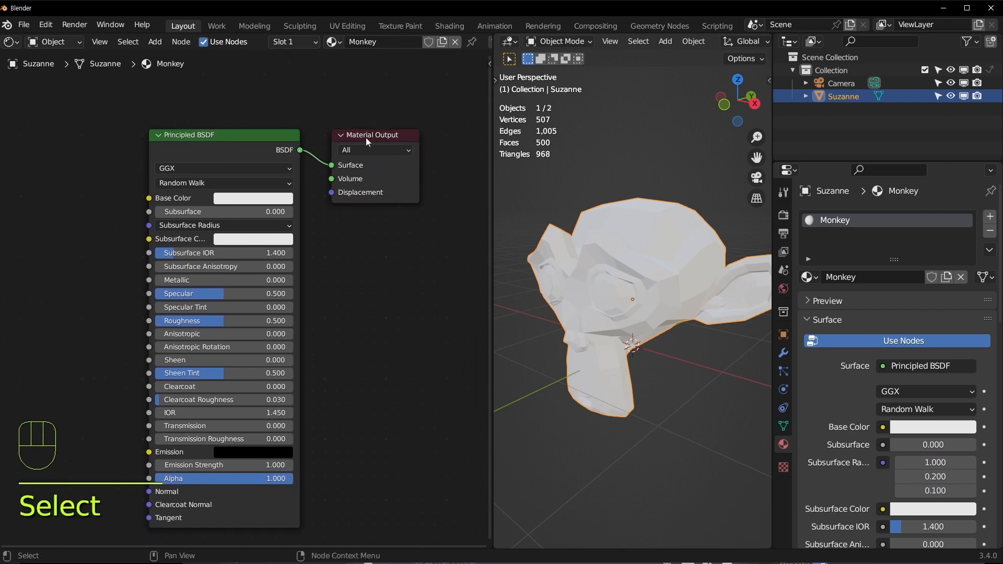
{"action": "left_click_drag", "start_coordinate": [366, 137], "coordinate": [374, 130]}
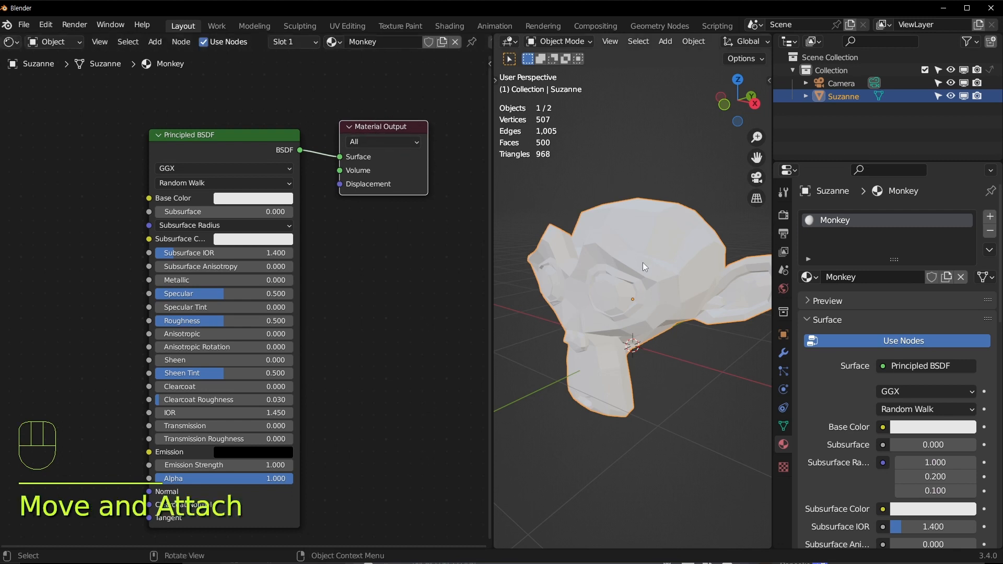
{"action": "left_click_drag", "start_coordinate": [340, 157], "coordinate": [313, 181]}
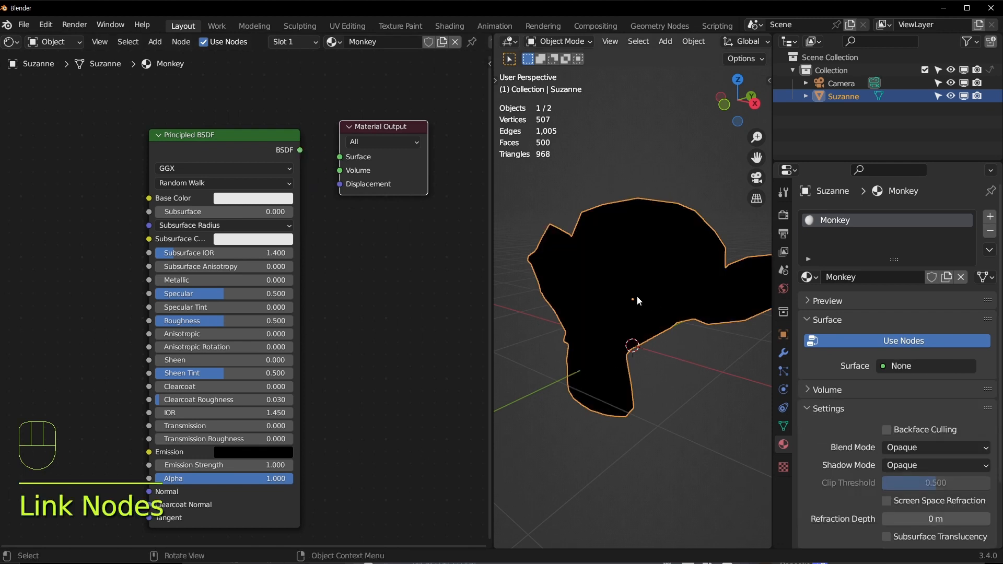
Shift the Principled BSDF node slightly and reconnect its BSDF output to the Material Output's Surface input
{"action": "left_click_drag", "start_coordinate": [240, 140], "coordinate": [231, 129]}
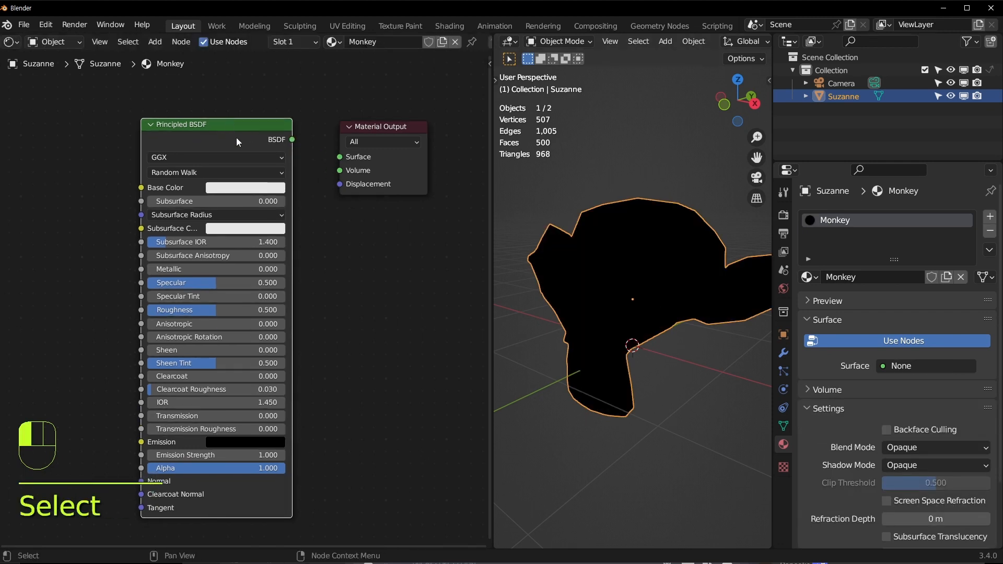
{"action": "left_click", "coordinate": [374, 131]}
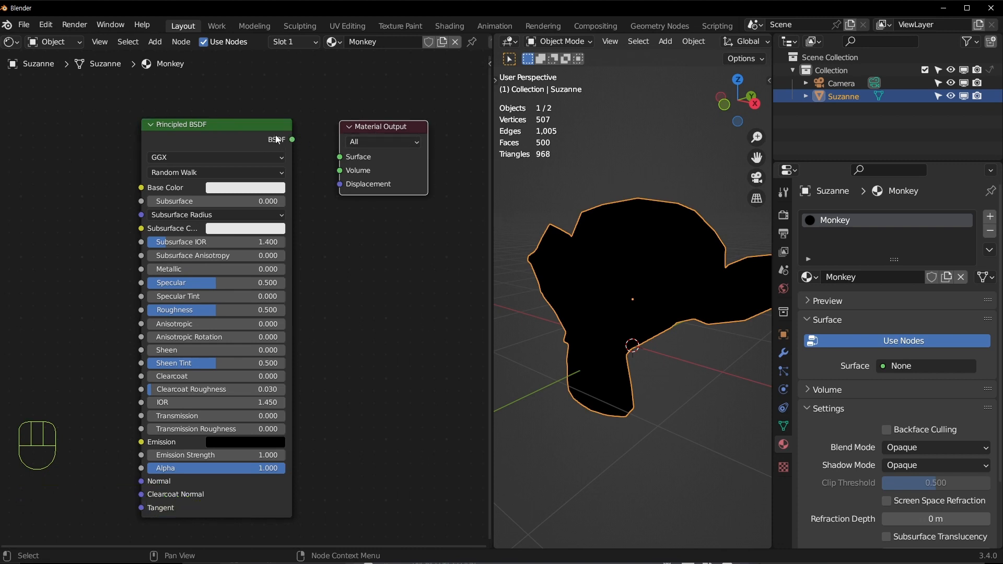
{"action": "mouse_move", "coordinate": [292, 140]}
{"action": "left_mouse_down"}
{"action": "mouse_move", "coordinate": [319, 172]}
{"action": "mouse_move", "coordinate": [339, 157]}
{"action": "left_mouse_up"}
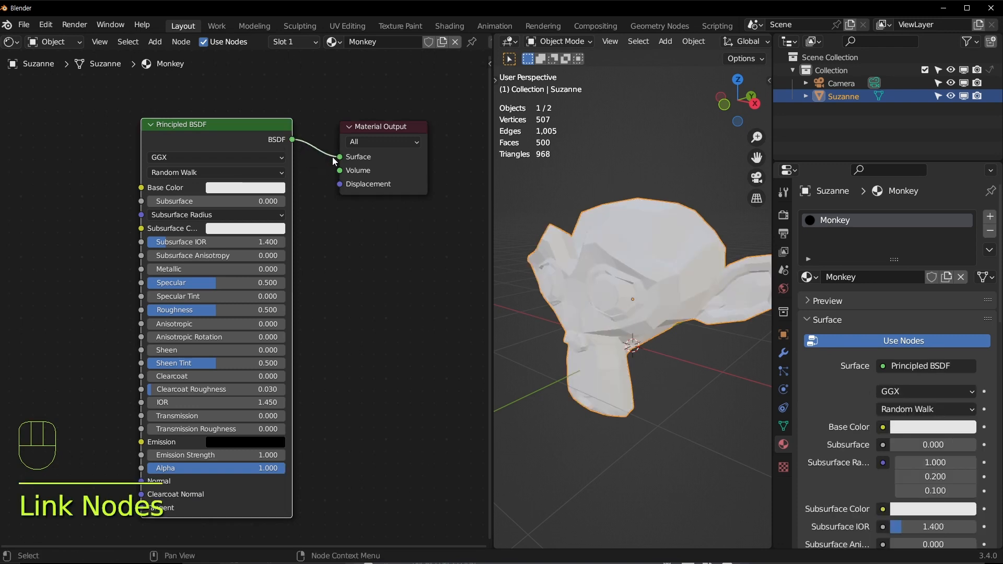
Move the Principled BSDF node a little closer to the Material Output node and widen it so its input names fit
{"action": "mouse_move", "coordinate": [88, 218]}
{"action": "middle_mouse_down"}
{"action": "mouse_move", "coordinate": [123, 195]}
{"action": "mouse_move", "coordinate": [159, 194]}
{"action": "middle_mouse_up"}
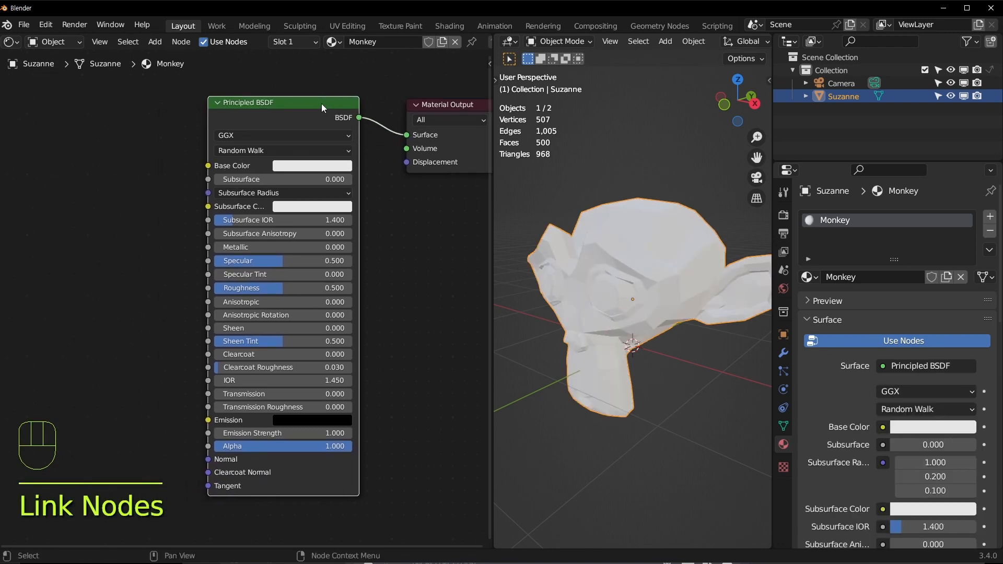
{"action": "left_click_drag", "start_coordinate": [321, 103], "coordinate": [335, 105]}
{"action": "middle_click_drag", "start_coordinate": [141, 218], "coordinate": [154, 196]}
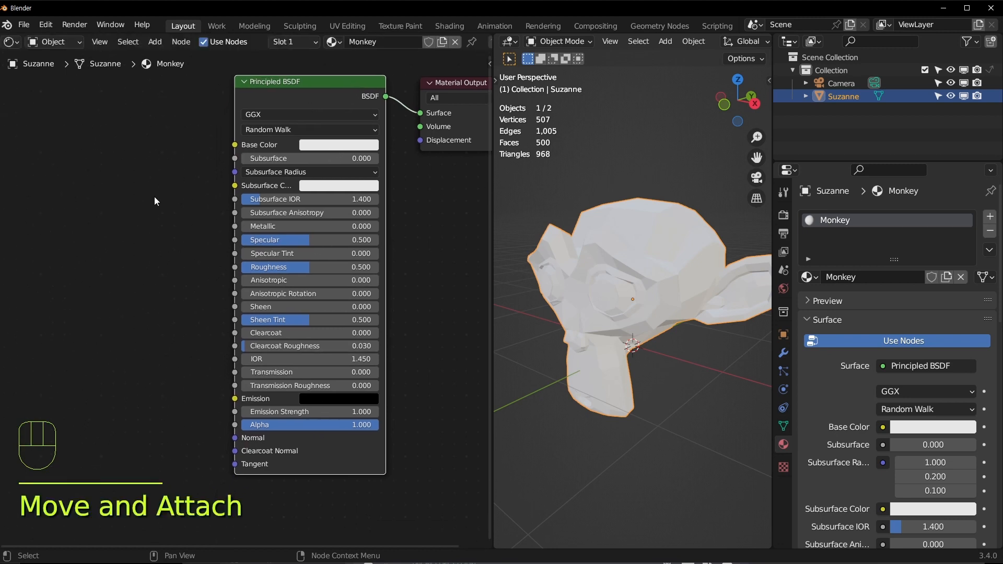
{"action": "scroll", "coordinate": [292, 162], "scroll_direction": "up", "scroll_amount": 1}
{"action": "scroll", "coordinate": [321, 143], "scroll_direction": "up", "scroll_amount": 1}
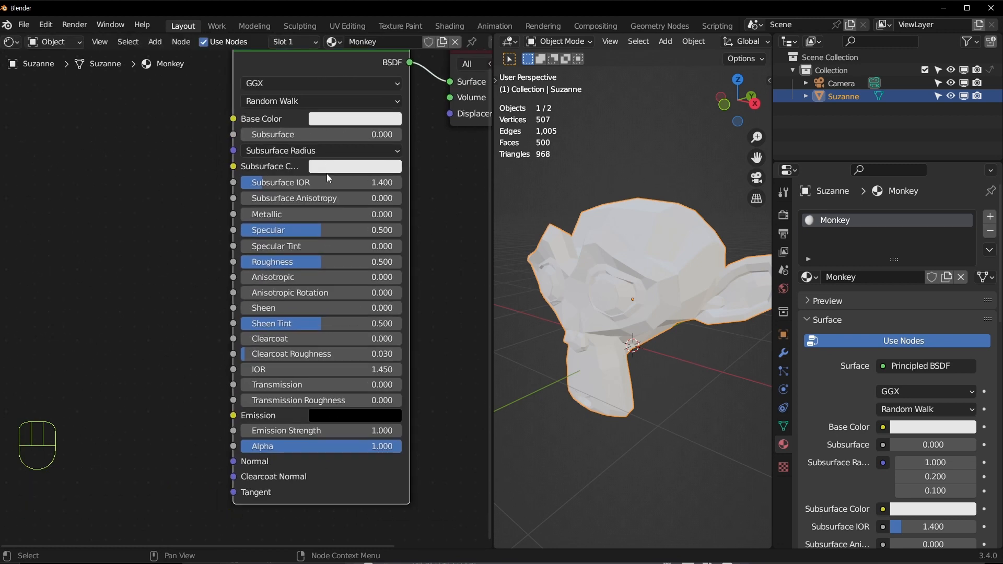
{"action": "left_click_drag", "start_coordinate": [234, 95], "coordinate": [208, 100]}
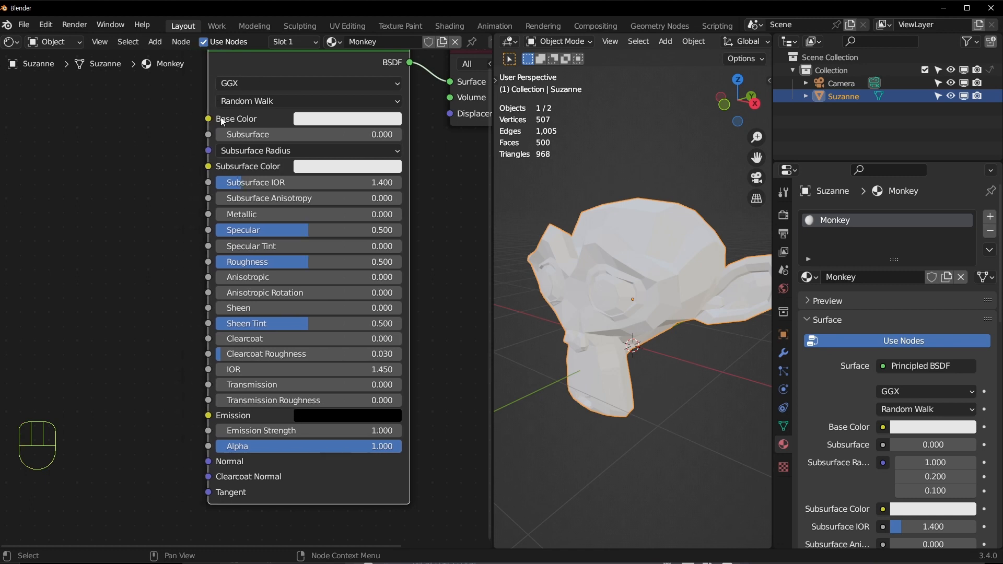
Review the distribution and subsurface method options of the Principled BSDF node, and narrow the node slightly
{"action": "left_click", "coordinate": [296, 84]}
{"action": "left_click", "coordinate": [297, 84]}
{"action": "left_click", "coordinate": [274, 99]}
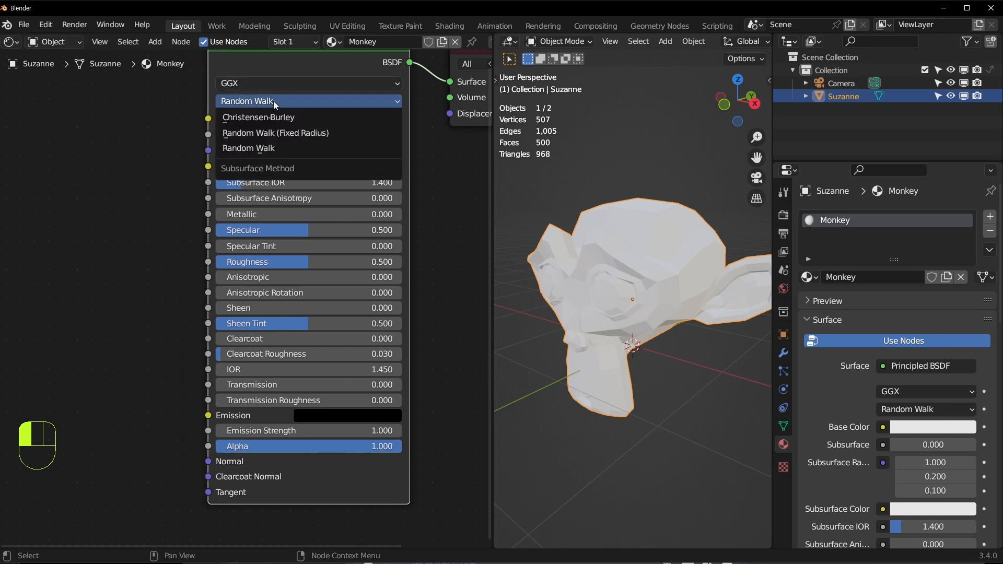
{"action": "left_click", "coordinate": [274, 101]}
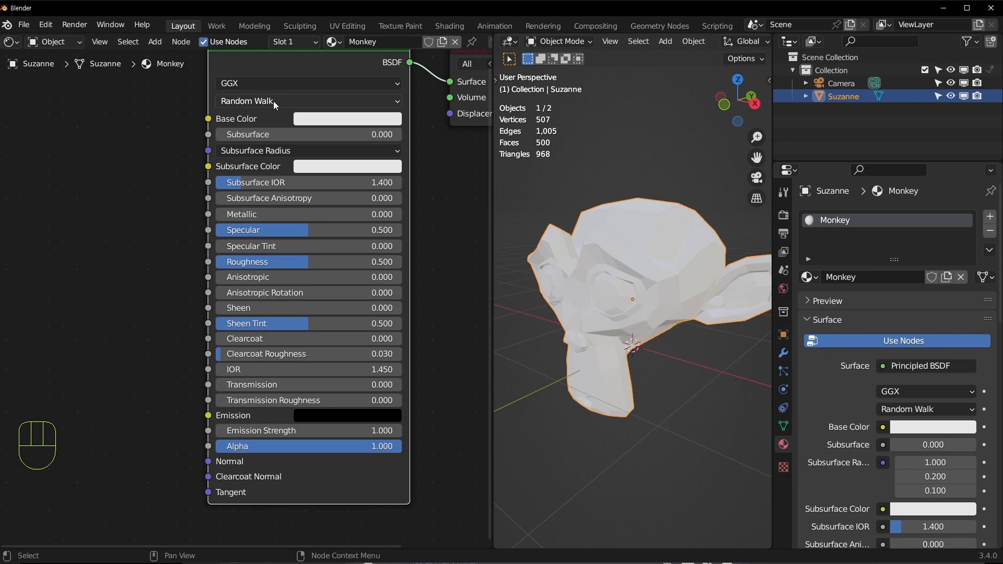
{"action": "left_click", "coordinate": [296, 78]}
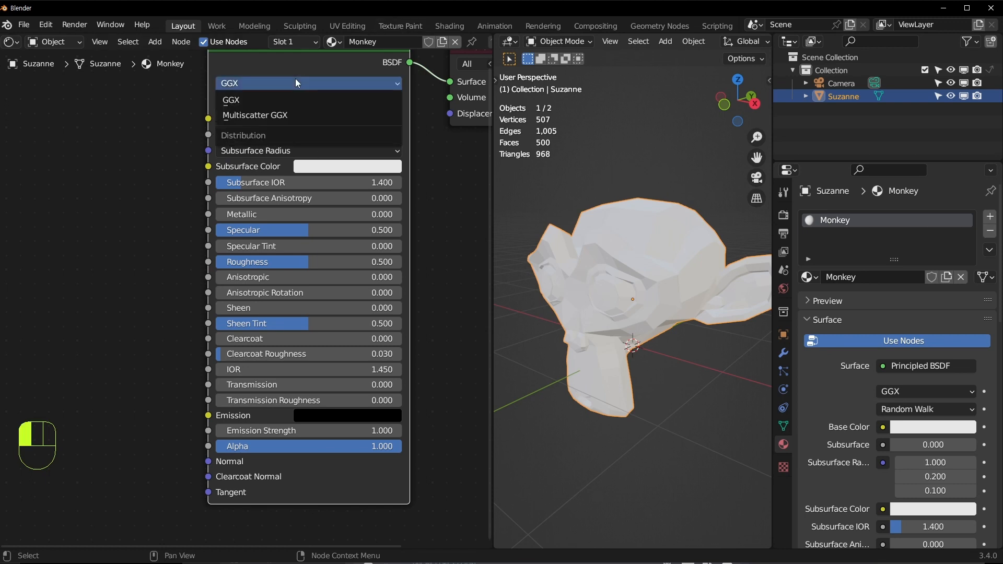
{"action": "left_click", "coordinate": [295, 78]}
{"action": "left_click_drag", "start_coordinate": [208, 61], "coordinate": [211, 60]}
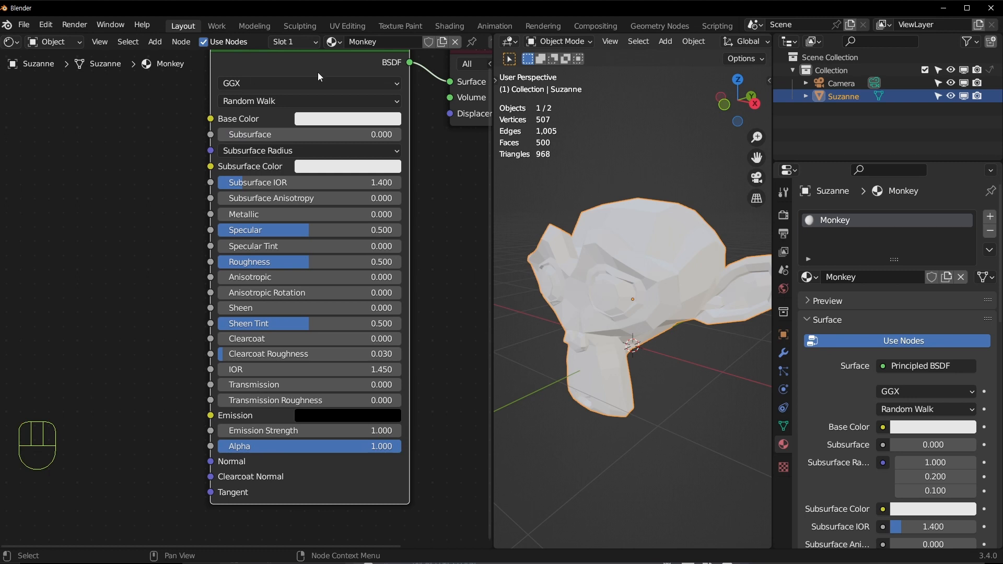
Try red-orange, magenta and pale cyan base colors using the color wheel, RGB and HSV values, and display the color as hex
{"action": "left_click", "coordinate": [335, 120]}
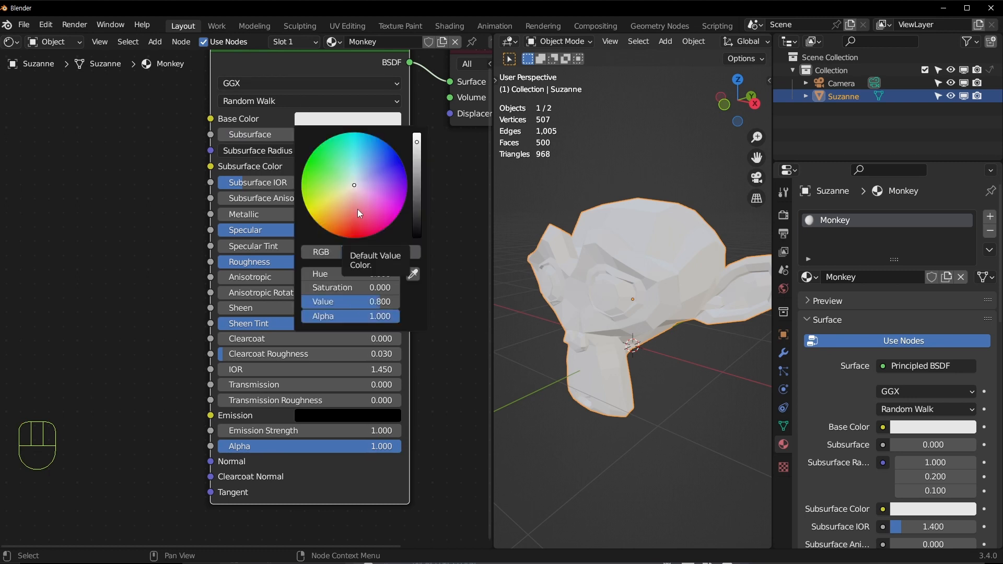
{"action": "left_click_drag", "start_coordinate": [348, 204], "coordinate": [342, 233]}
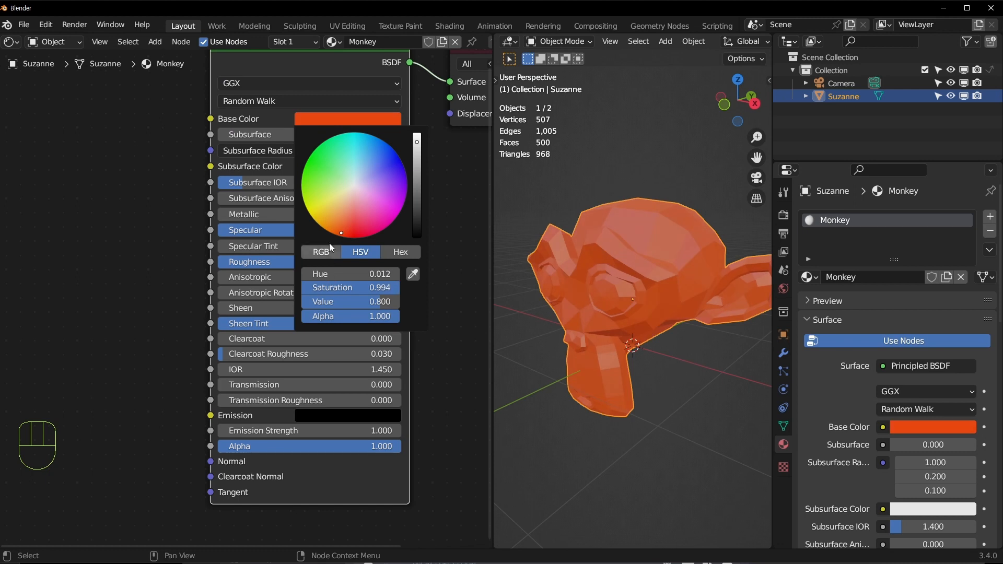
{"action": "left_click", "coordinate": [326, 252]}
{"action": "mouse_move", "coordinate": [356, 287]}
{"action": "left_mouse_down"}
{"action": "mouse_move", "coordinate": [452, 287]}
{"action": "mouse_move", "coordinate": [354, 287]}
{"action": "mouse_move", "coordinate": [379, 301]}
{"action": "mouse_move", "coordinate": [440, 301]}
{"action": "left_mouse_up"}
{"action": "left_click", "coordinate": [360, 253]}
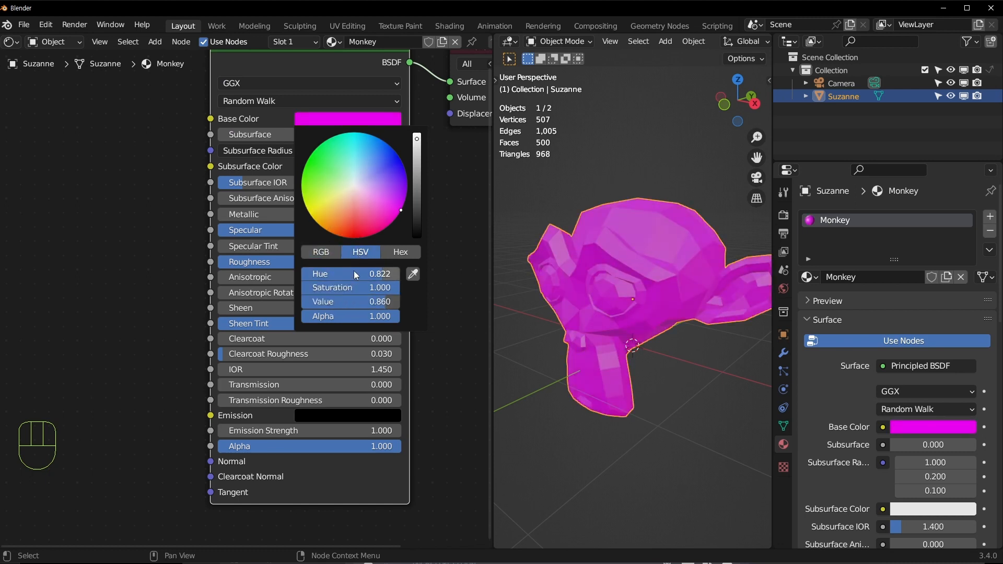
{"action": "left_click_drag", "start_coordinate": [353, 272], "coordinate": [401, 300]}
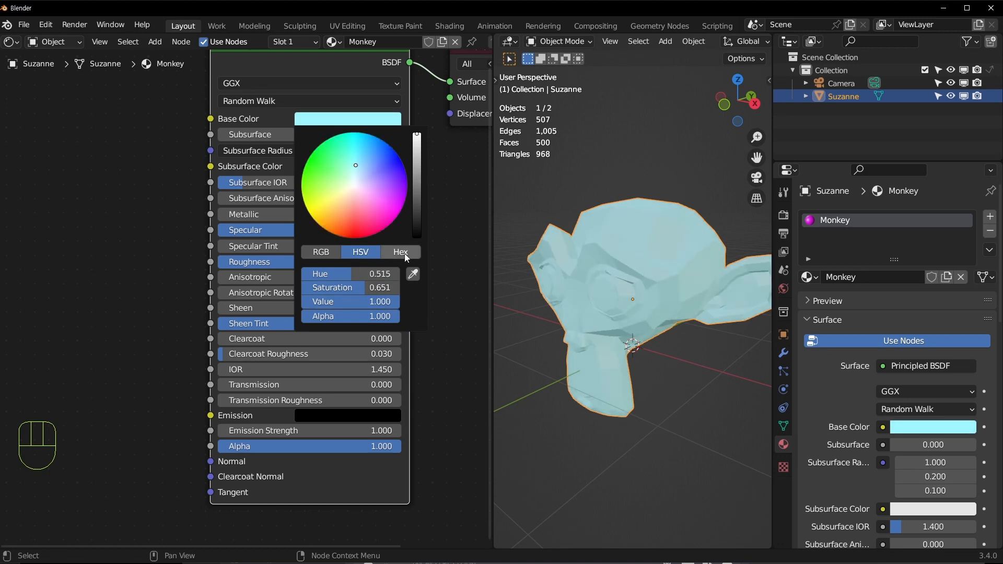
{"action": "left_click", "coordinate": [406, 253]}
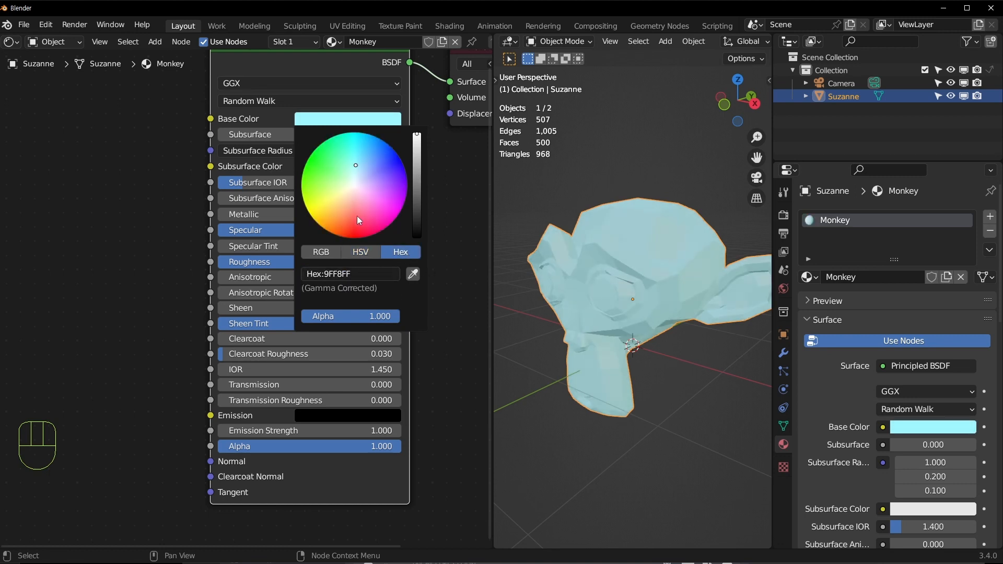
Set the Monkey material's base color to golden orange, hex FFB134, and its Metallic value to 1.000
{"action": "left_click_drag", "start_coordinate": [356, 215], "coordinate": [323, 230]}
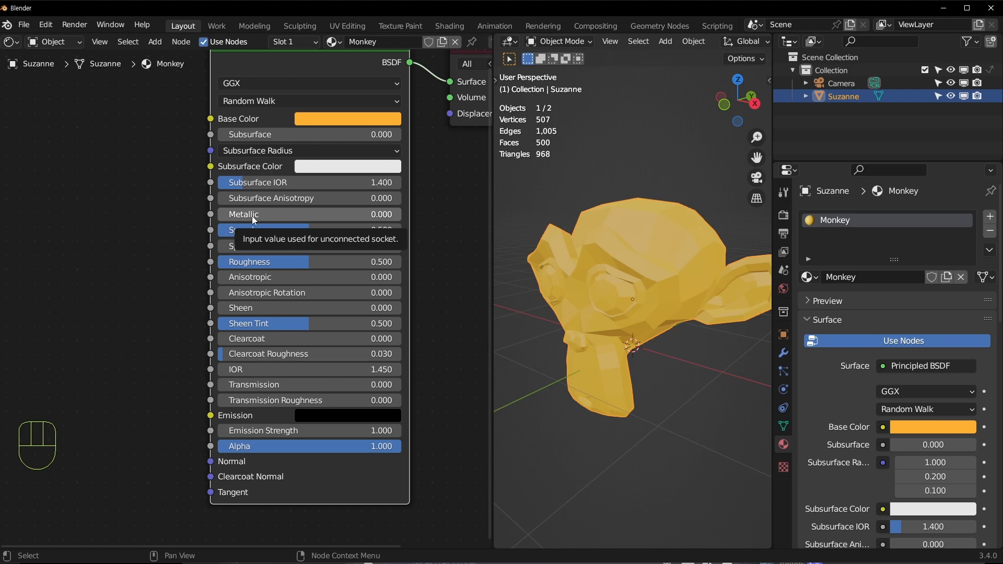
{"action": "left_click_drag", "start_coordinate": [252, 215], "coordinate": [401, 214]}
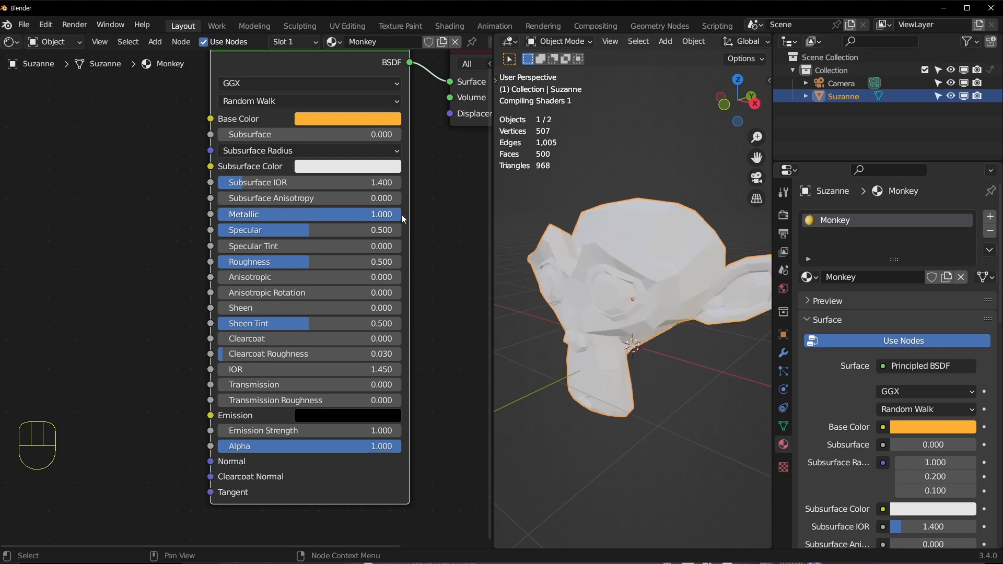
{"action": "middle_click_drag", "start_coordinate": [522, 251], "coordinate": [517, 293]}
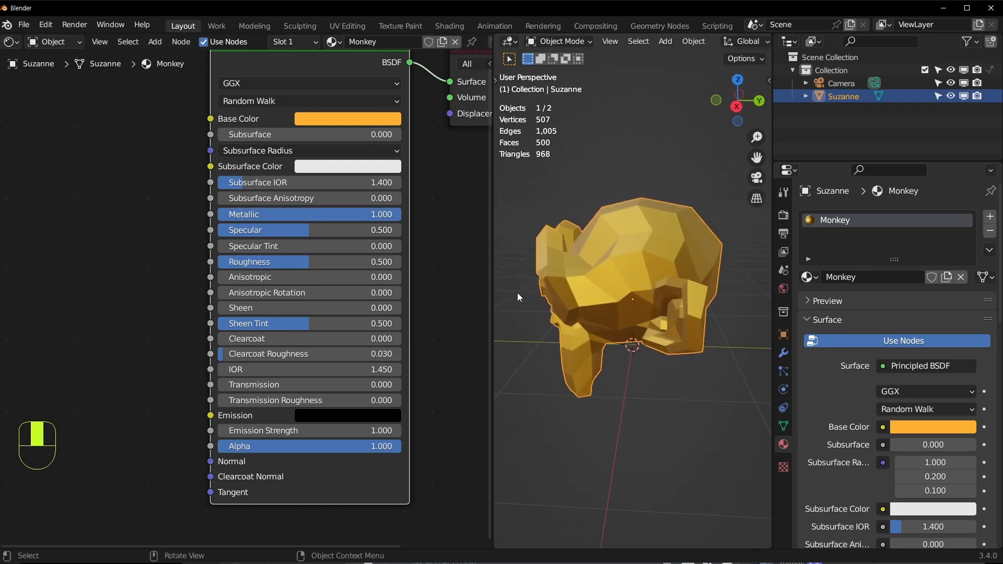
Try a near-white base color, hex FFF7F7, on the metallic material and inspect Suzanne up close
{"action": "left_click", "coordinate": [327, 120]}
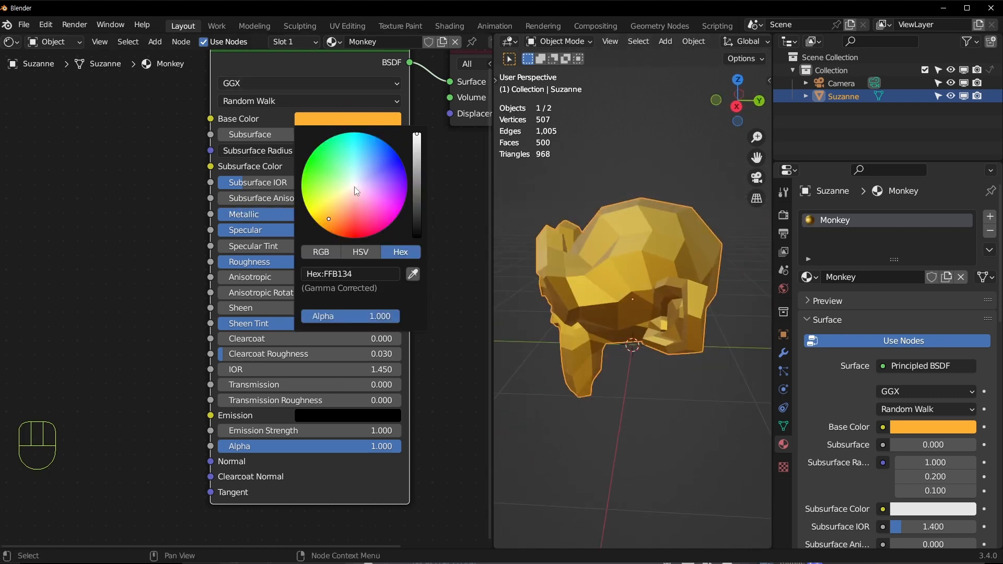
{"action": "left_click", "coordinate": [355, 187]}
{"action": "middle_click_drag", "start_coordinate": [555, 225], "coordinate": [628, 215]}
{"action": "scroll", "coordinate": [623, 230], "scroll_direction": "up", "scroll_amount": 3}
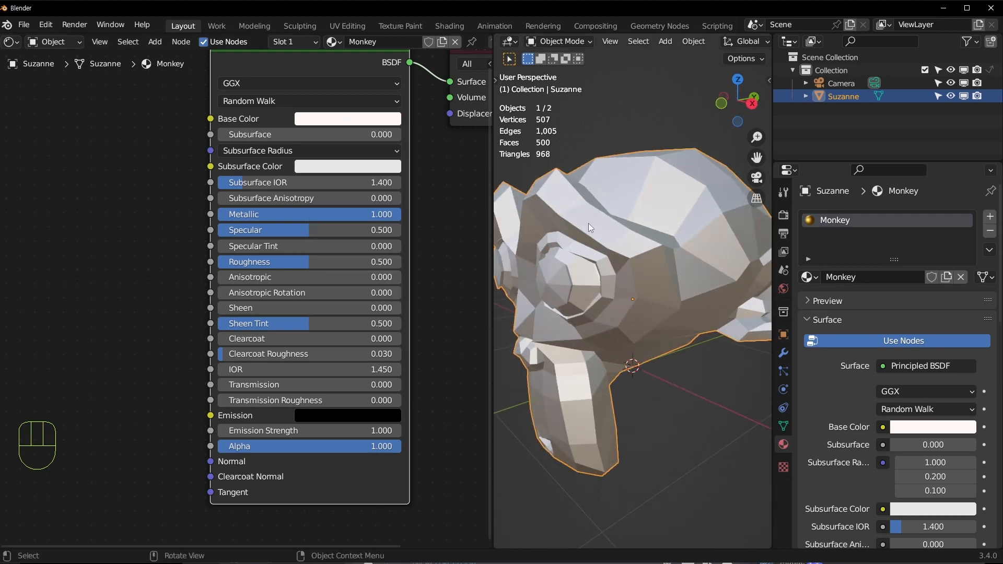
Change the metallic material's base color to a saturated orange near hex FF9900
{"action": "left_click", "coordinate": [358, 121]}
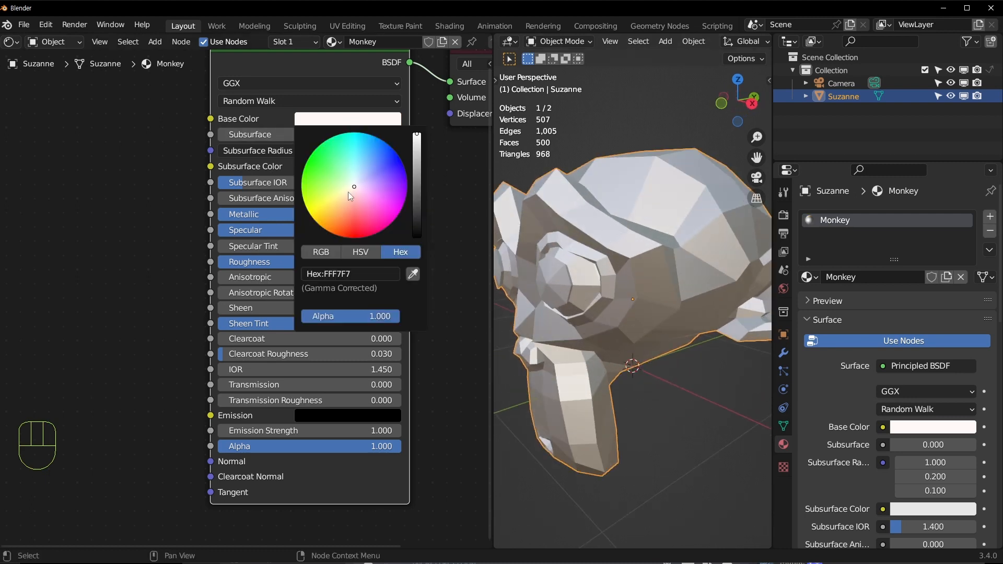
{"action": "left_click_drag", "start_coordinate": [349, 193], "coordinate": [325, 229]}
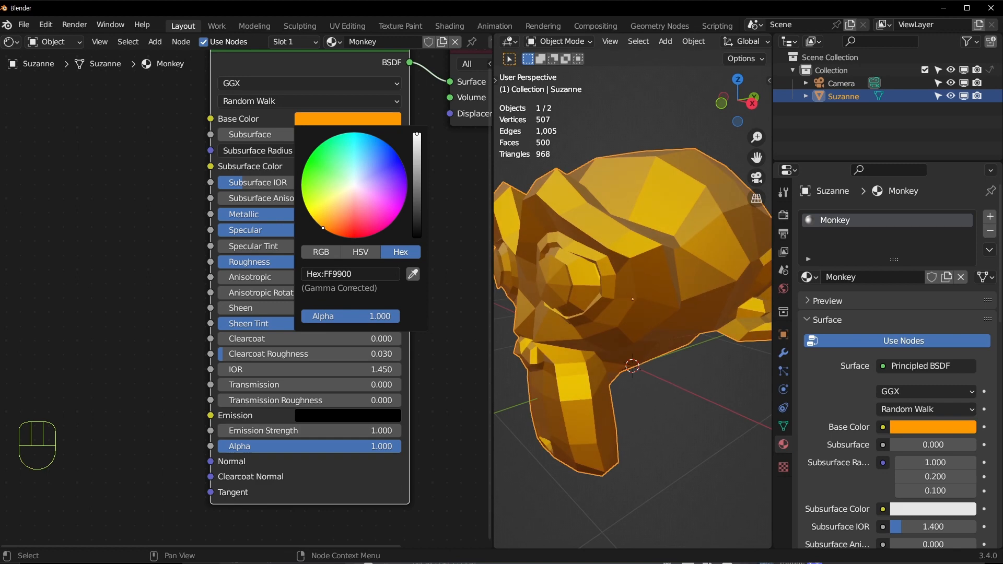
{"action": "middle_click_drag", "start_coordinate": [716, 249], "coordinate": [501, 246]}
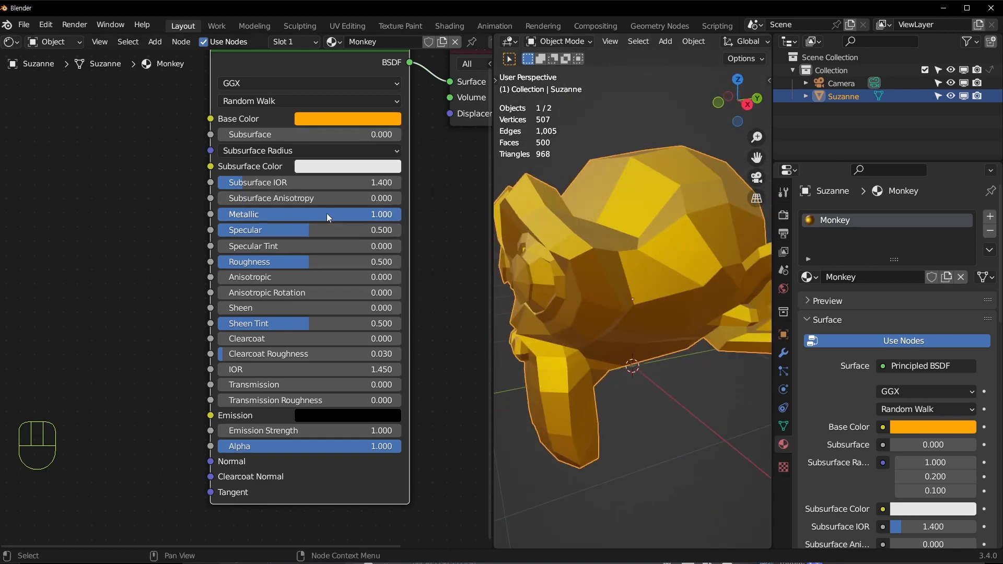
Lower Metallic to 0.000 to compare Suzanne's non-metallic look, and raise it back to 1.000
{"action": "left_click_drag", "start_coordinate": [331, 216], "coordinate": [148, 216]}
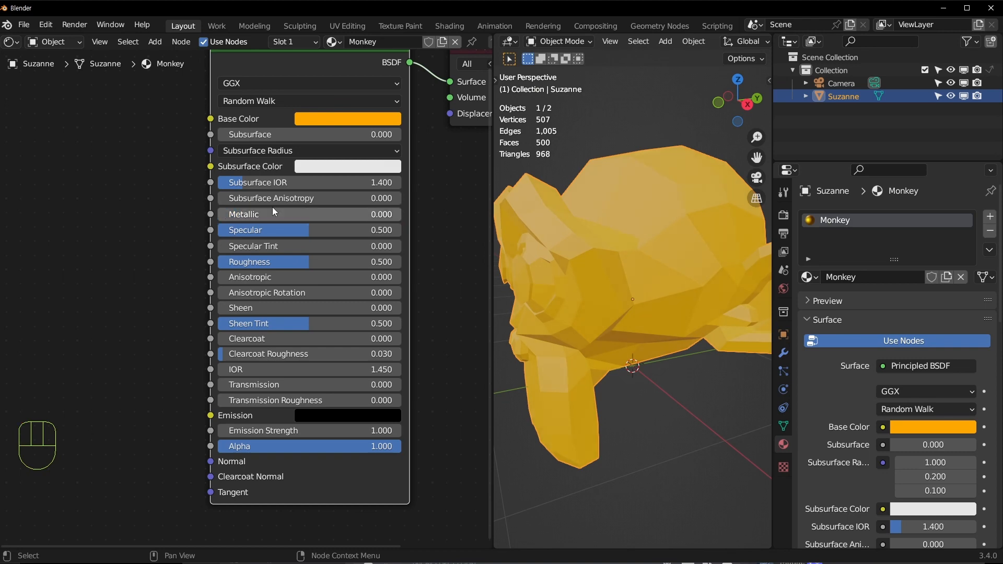
{"action": "middle_click_drag", "start_coordinate": [586, 253], "coordinate": [634, 250]}
{"action": "left_click_drag", "start_coordinate": [300, 217], "coordinate": [401, 217]}
{"action": "middle_click_drag", "start_coordinate": [617, 245], "coordinate": [604, 220]}
Deselect Suzanne, add a UV sphere, and place it beside her about 2.1 m along negative X and 0.7 m up
{"action": "scroll", "coordinate": [627, 245], "scroll_direction": "down", "scroll_amount": 6}
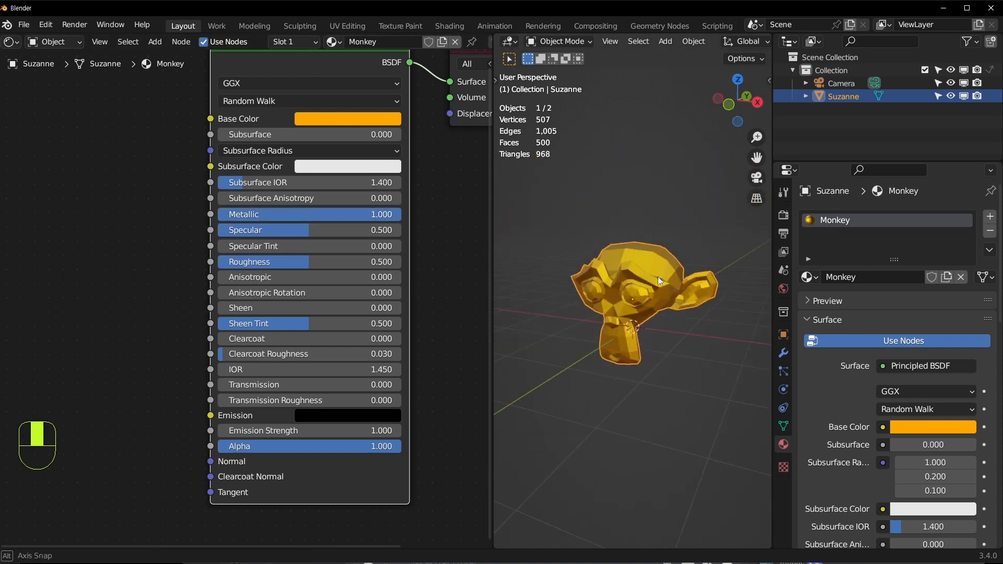
{"action": "middle_click_drag", "start_coordinate": [657, 277], "coordinate": [706, 311]}
{"action": "left_click", "coordinate": [711, 334]}
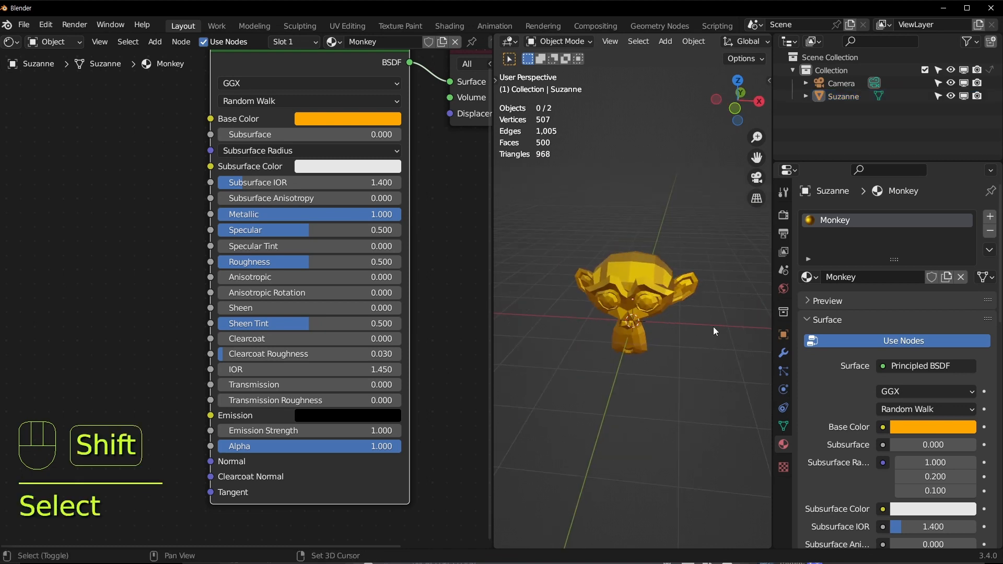
{"action": "key", "text": "shift+a"}
{"action": "mouse_move", "coordinate": [675, 298]}
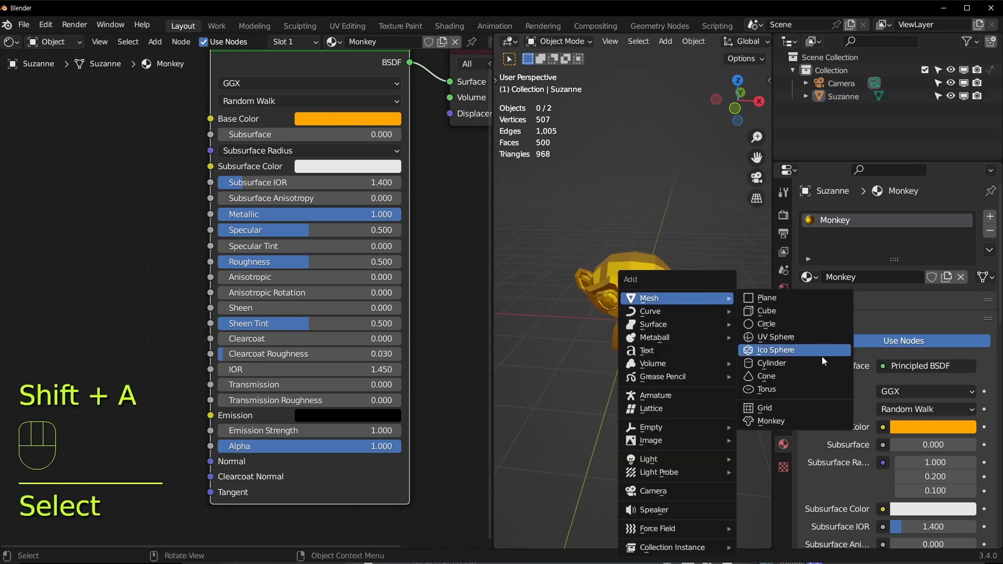
{"action": "left_click", "coordinate": [805, 336]}
{"action": "key", "text": "g"}
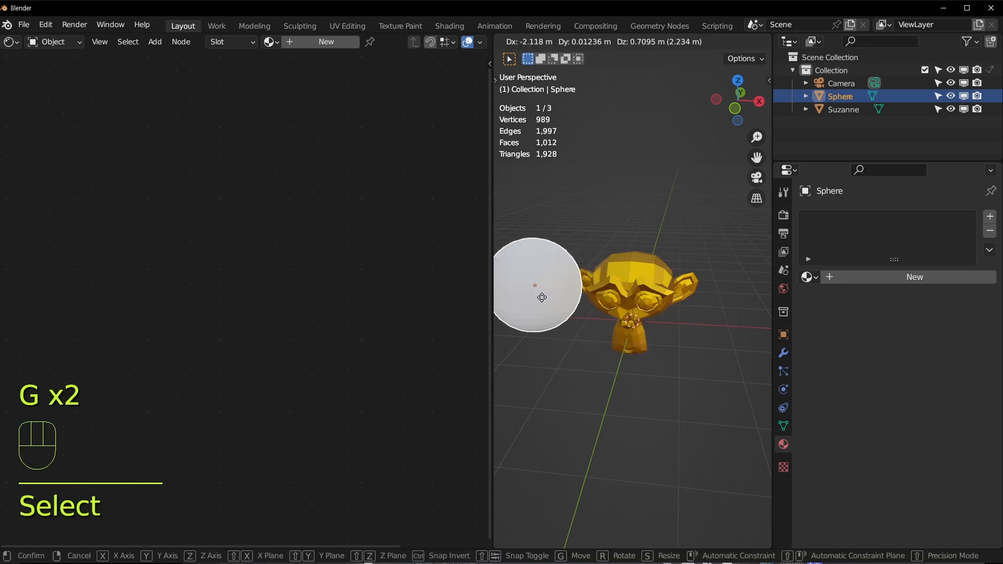
{"action": "left_click", "coordinate": [543, 295]}
Add a cube and move it behind and above Suzanne, on the side opposite the sphere
{"action": "key", "text": "shift+a"}
{"action": "mouse_move", "coordinate": [676, 290]}
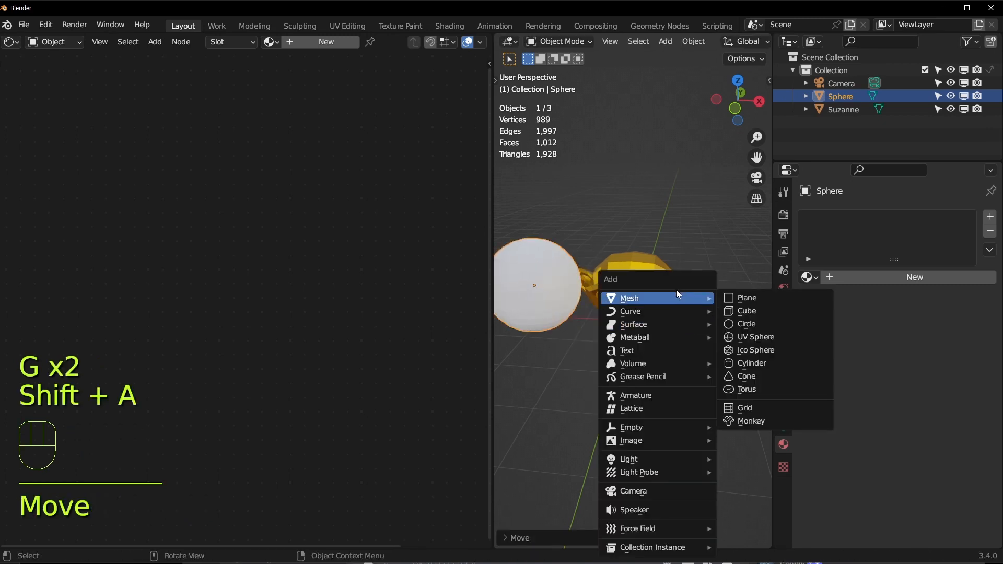
{"action": "left_click", "coordinate": [747, 311]}
{"action": "key", "text": "g"}
{"action": "left_click", "coordinate": [742, 224]}
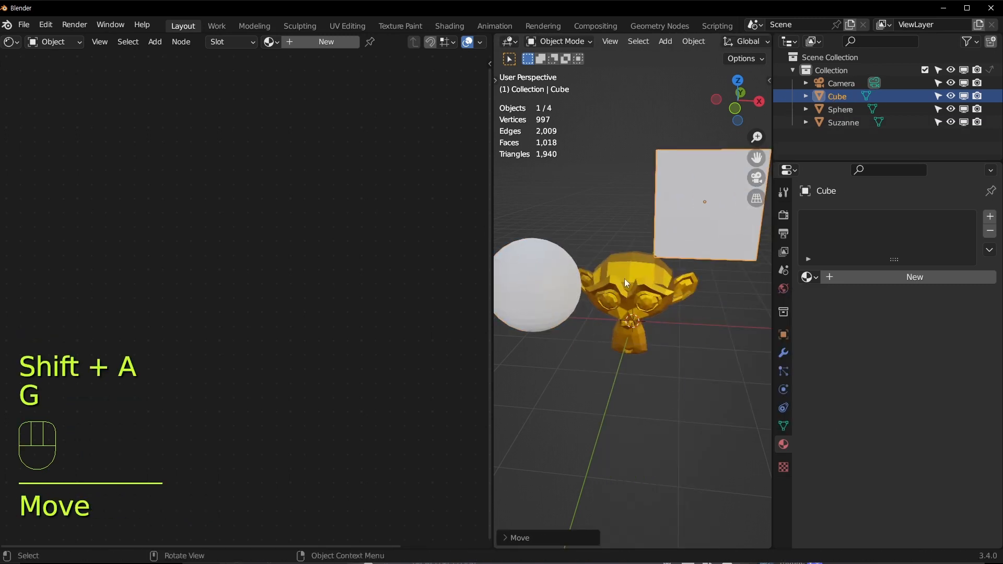
Compare the material slots of the sphere, cube and Suzanne, and open the Monkey slot's name for editing
{"action": "left_click", "coordinate": [543, 267]}
{"action": "left_click", "coordinate": [720, 218]}
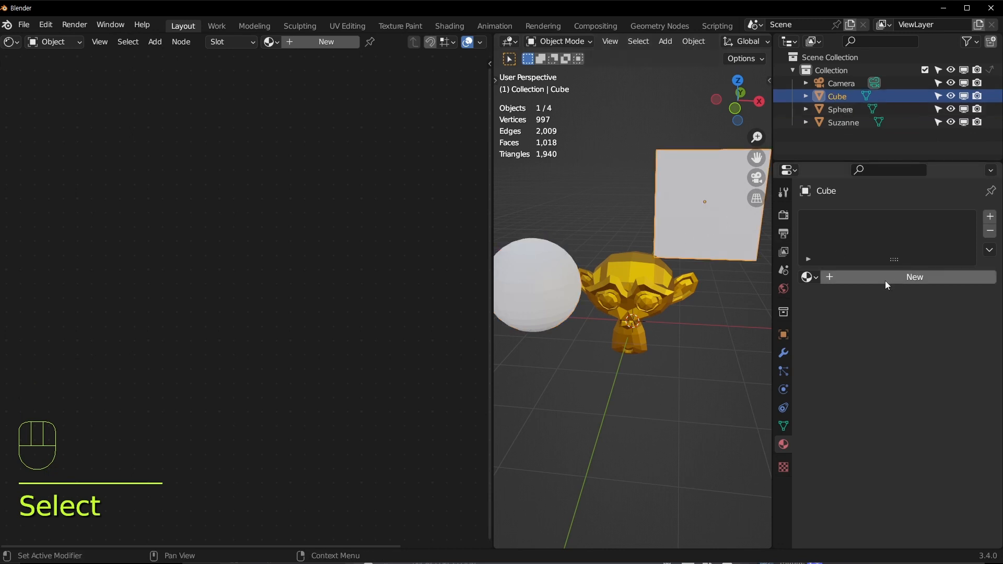
{"action": "left_click", "coordinate": [612, 286]}
{"action": "left_click", "coordinate": [698, 229]}
{"action": "left_click", "coordinate": [663, 309]}
{"action": "double_click", "coordinate": [841, 223]}
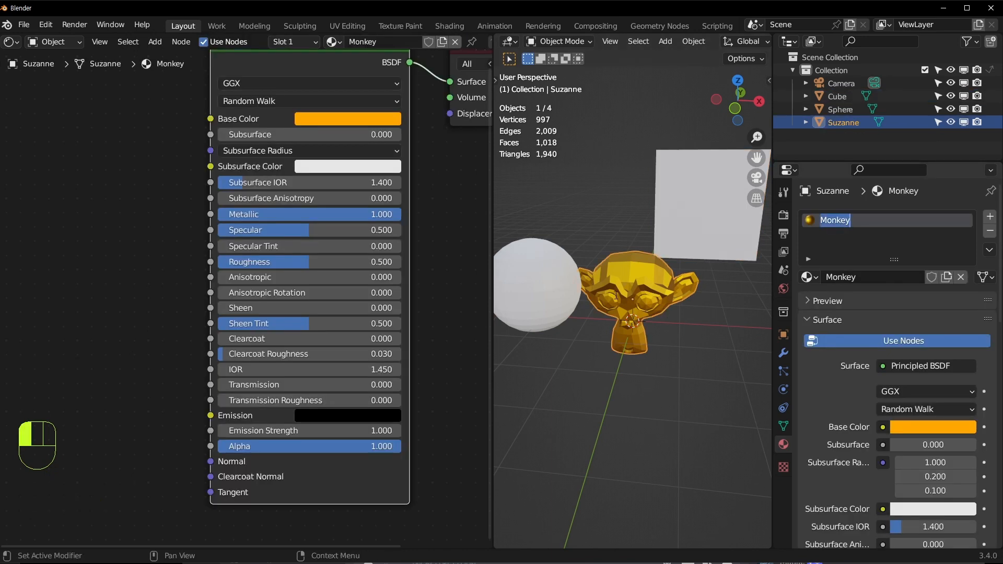
Assign the existing Monkey material to the cube and to the sphere
{"action": "left_click", "coordinate": [704, 231]}
{"action": "left_click", "coordinate": [817, 281]}
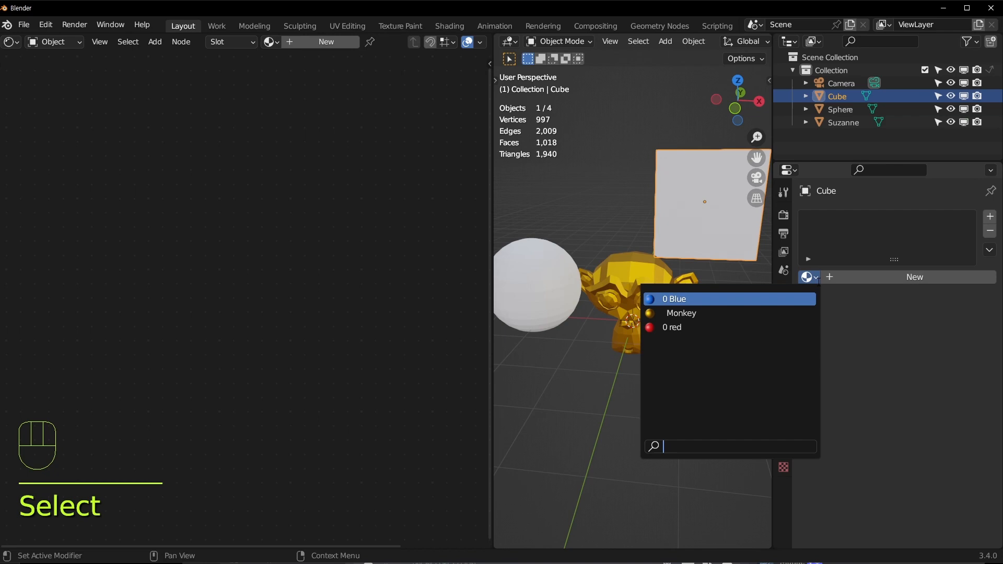
{"action": "left_click", "coordinate": [722, 314]}
{"action": "left_click", "coordinate": [560, 288]}
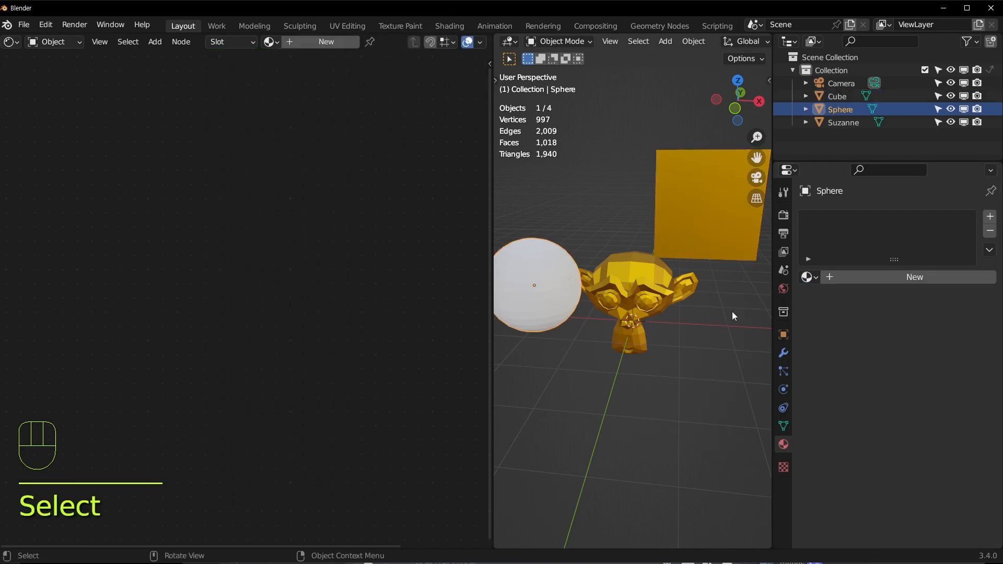
{"action": "left_click", "coordinate": [809, 276]}
{"action": "left_click", "coordinate": [679, 313]}
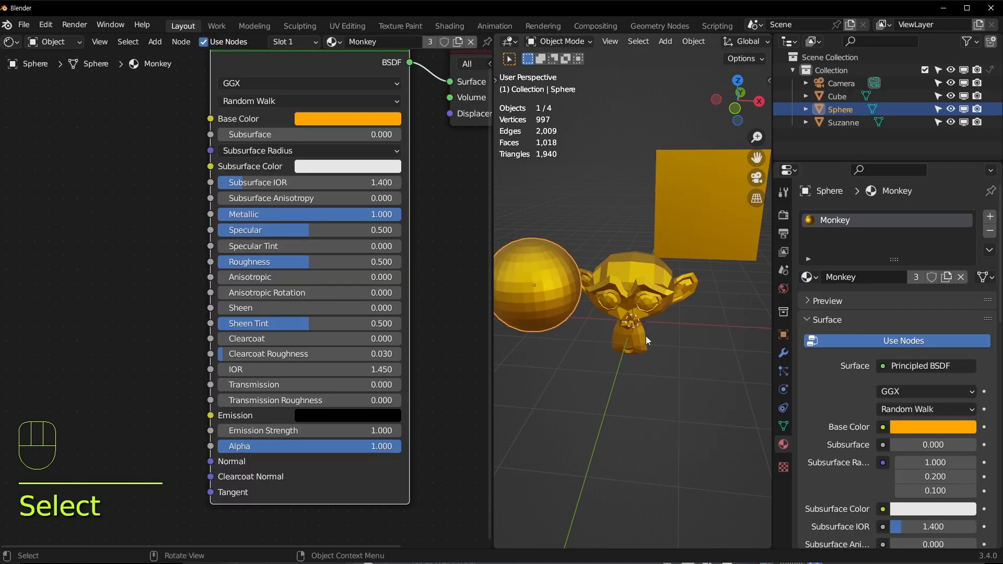
Deselect the objects, lower the Monkey material's Specular to 0.000, and inspect the reflections around Suzanne
{"action": "scroll", "coordinate": [575, 309], "scroll_direction": "up", "scroll_amount": 2}
{"action": "left_click", "coordinate": [574, 309]}
{"action": "mouse_move", "coordinate": [610, 358]}
{"action": "middle_mouse_down"}
{"action": "mouse_move", "coordinate": [574, 308]}
{"action": "mouse_move", "coordinate": [588, 312]}
{"action": "mouse_move", "coordinate": [614, 358]}
{"action": "middle_mouse_up"}
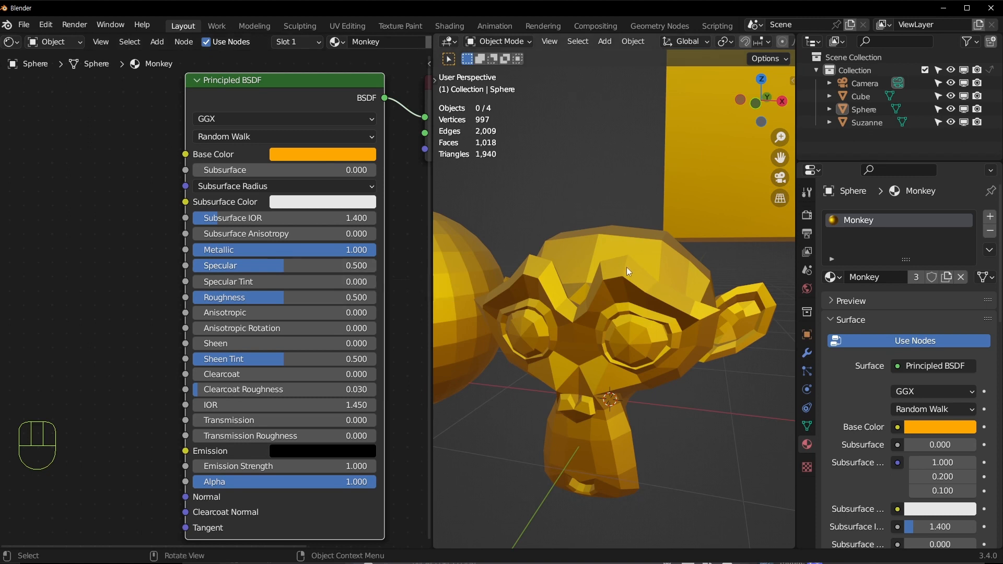
{"action": "left_click_drag", "start_coordinate": [284, 264], "coordinate": [193, 266]}
{"action": "middle_click_drag", "start_coordinate": [628, 246], "coordinate": [564, 261]}
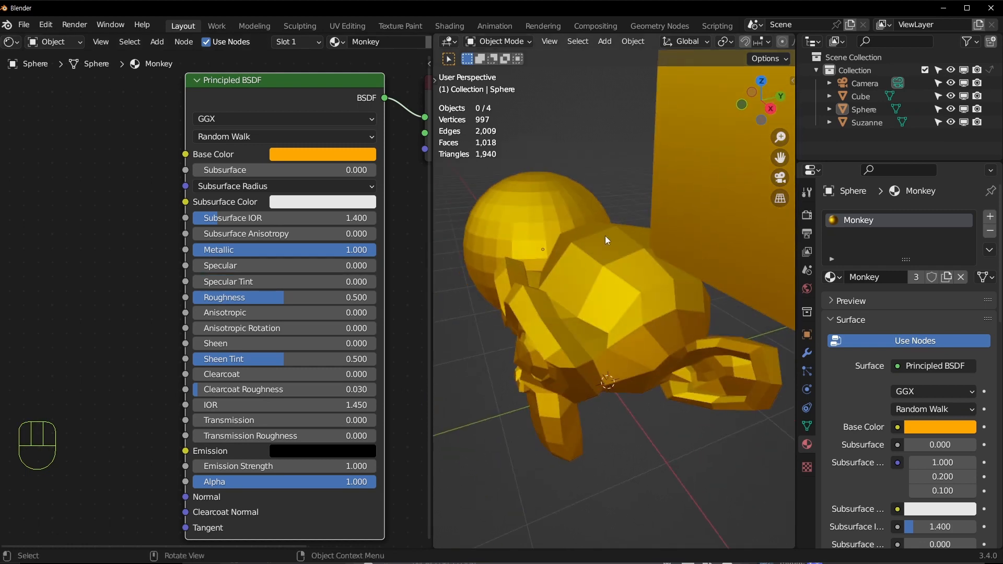
Set the Monkey material's Specular value to 0.5
{"action": "mouse_move", "coordinate": [274, 264]}
{"action": "left_mouse_down"}
{"action": "mouse_move", "coordinate": [376, 265]}
{"action": "mouse_move", "coordinate": [283, 265]}
{"action": "left_mouse_up"}
{"action": "left_click", "coordinate": [283, 266]}
{"action": "type", "text": "0.5"}
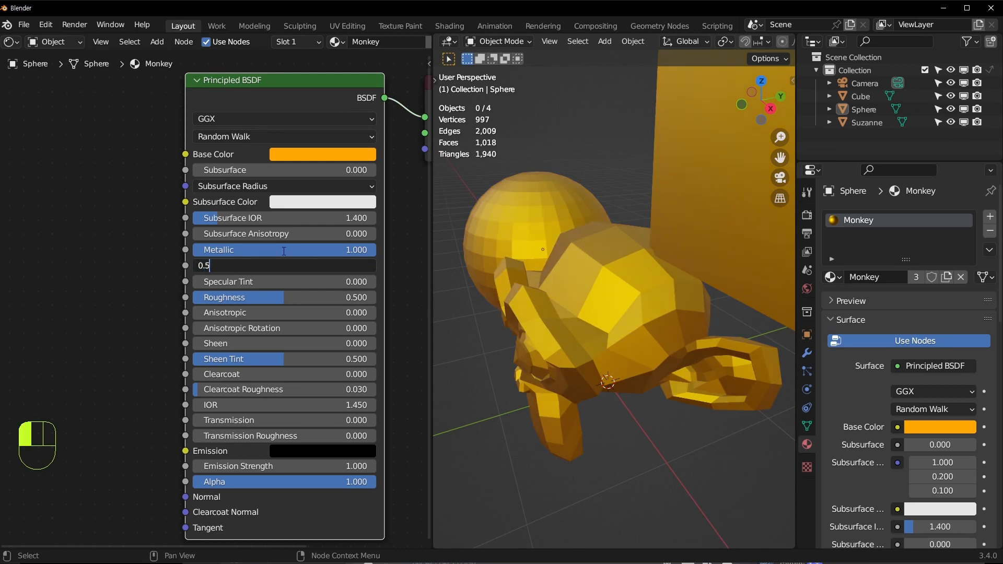
{"action": "key", "text": "Return"}
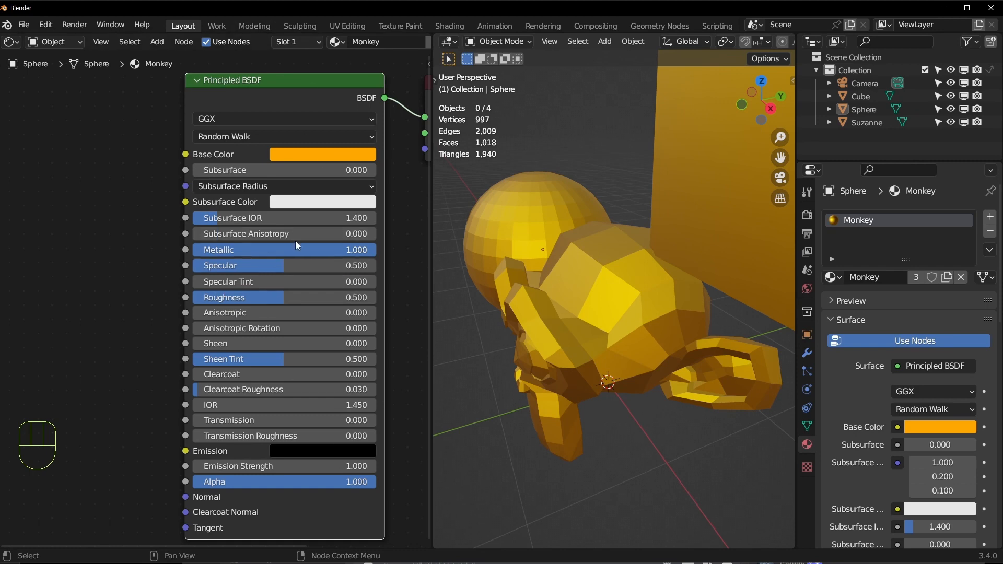
Raise the Monkey material's Roughness to 1.000
{"action": "middle_click_drag", "start_coordinate": [642, 314], "coordinate": [591, 271]}
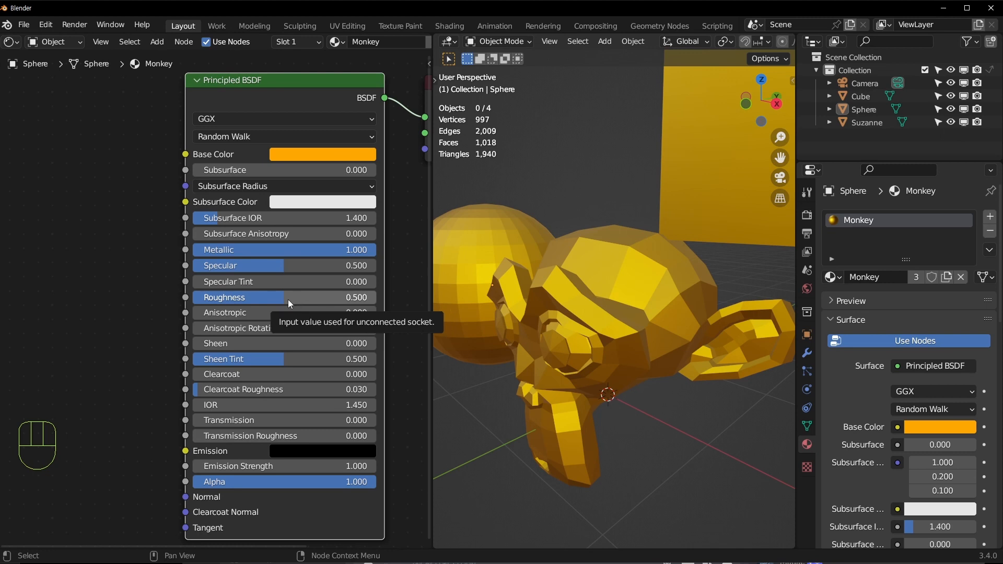
{"action": "left_click_drag", "start_coordinate": [287, 299], "coordinate": [379, 299]}
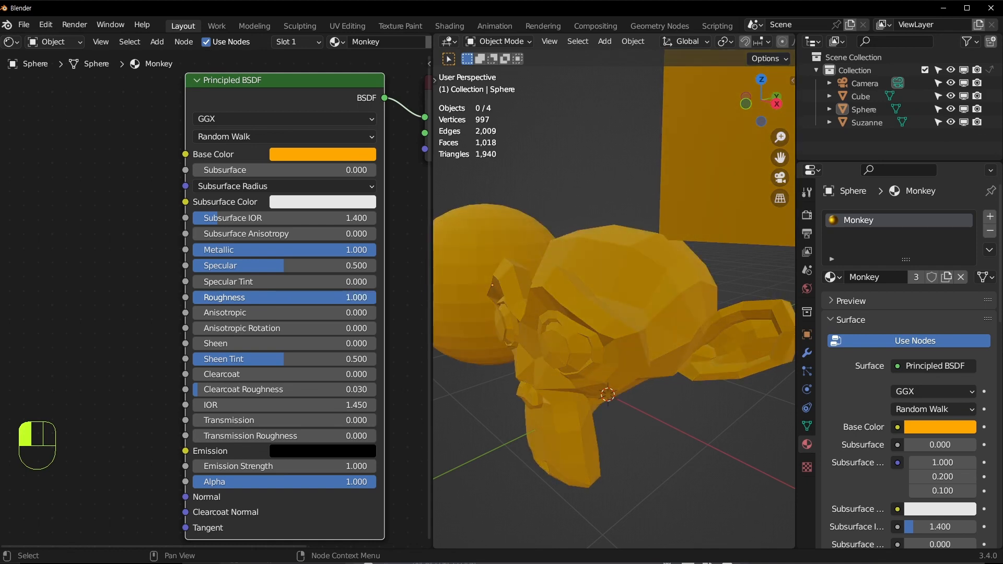
Lower the Monkey material's Roughness to 0.000 and inspect the reflections on Suzanne, the sphere and the cube
{"action": "middle_click_drag", "start_coordinate": [689, 334], "coordinate": [581, 290]}
{"action": "scroll", "coordinate": [684, 322], "scroll_direction": "up", "scroll_amount": 3}
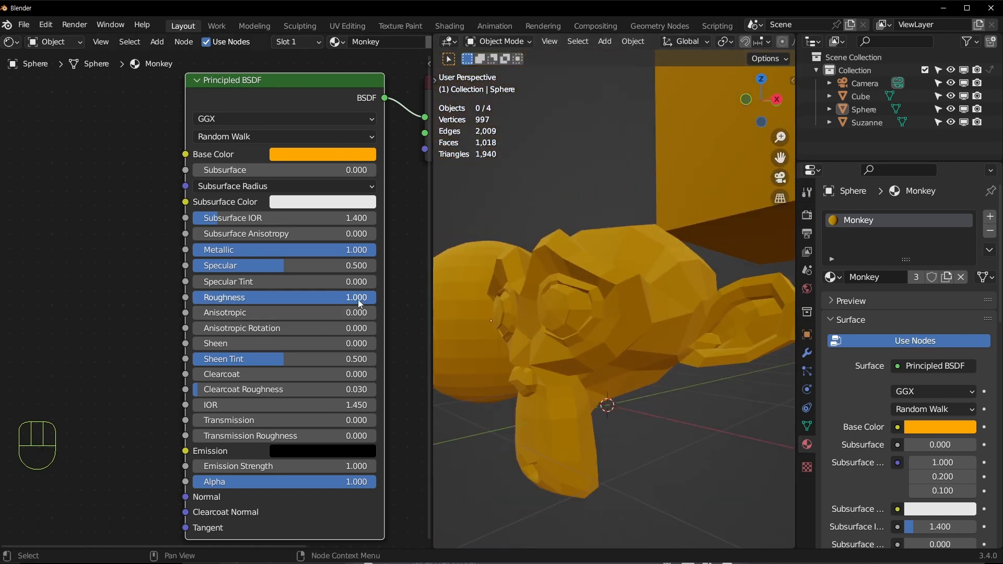
{"action": "left_click_drag", "start_coordinate": [358, 300], "coordinate": [192, 300]}
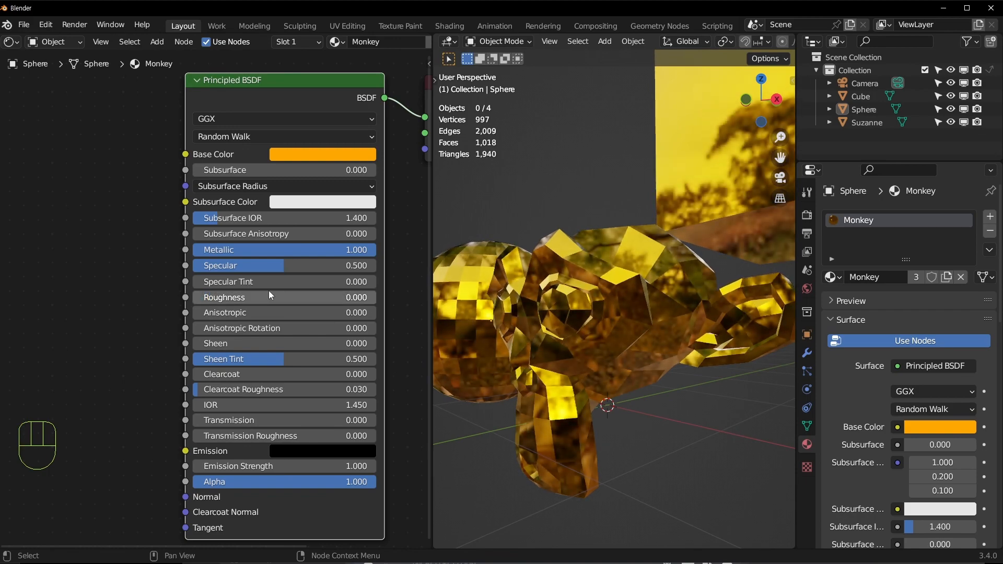
{"action": "middle_click_drag", "start_coordinate": [546, 224], "coordinate": [563, 159]}
{"action": "scroll", "coordinate": [607, 223], "scroll_direction": "up", "scroll_amount": 2}
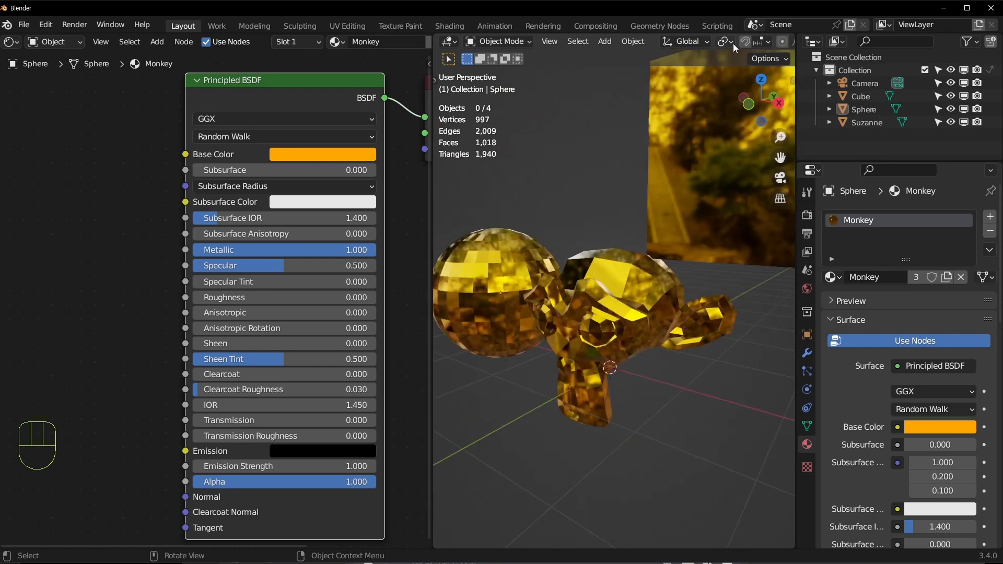
Try the sunset.exr studio light in the viewport shading settings, and switch back to the forest environment
{"action": "scroll", "coordinate": [742, 43], "scroll_direction": "down", "scroll_amount": 4}
{"action": "left_click", "coordinate": [784, 42]}
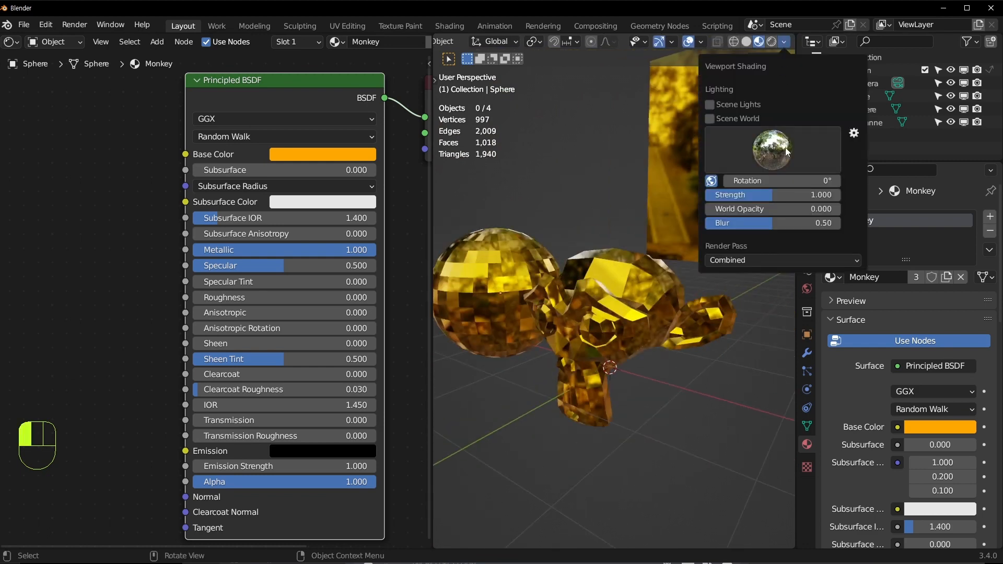
{"action": "left_click", "coordinate": [769, 149]}
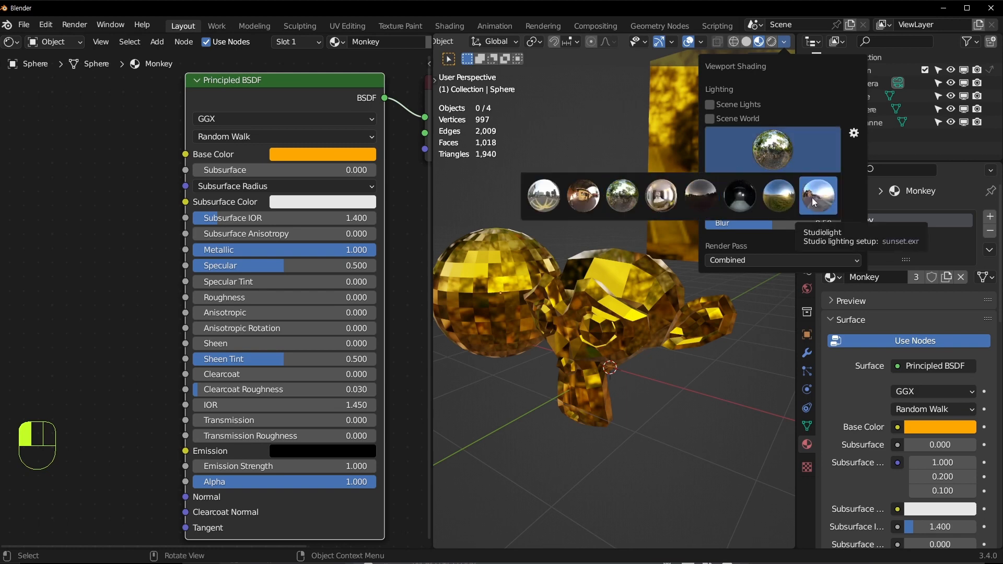
{"action": "left_click", "coordinate": [813, 201]}
{"action": "left_click", "coordinate": [774, 151]}
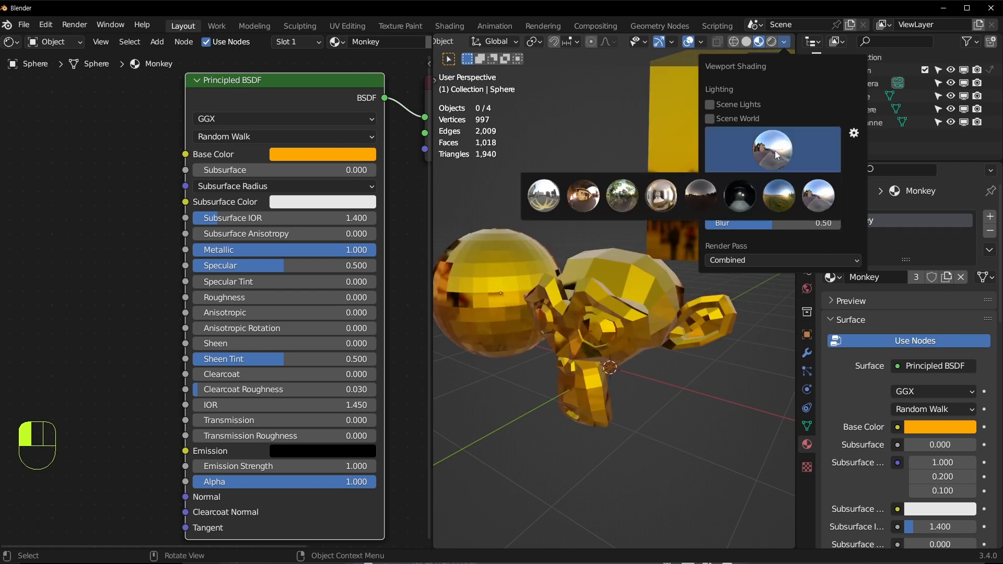
{"action": "left_click", "coordinate": [619, 192]}
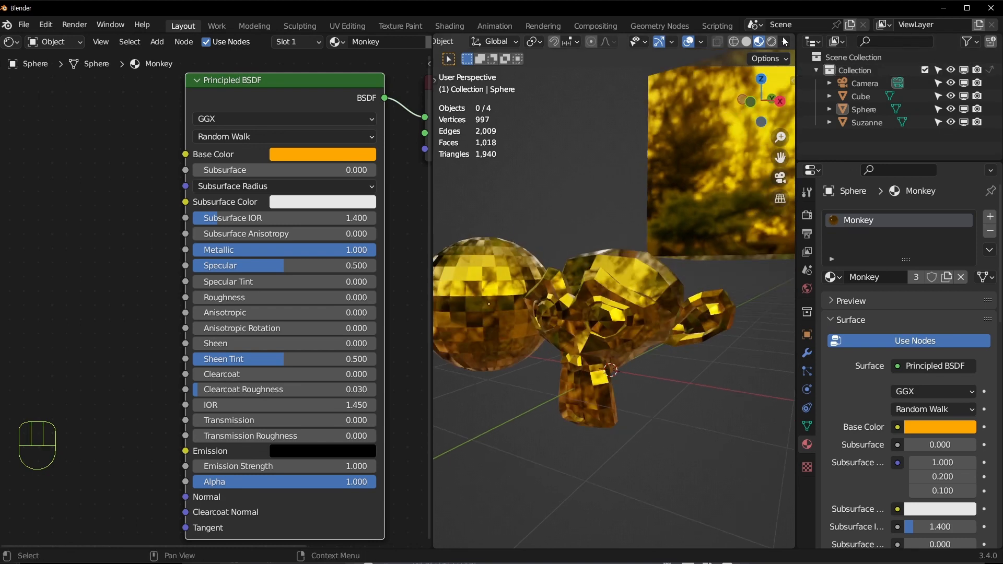
Set the viewport shading's studio light to sunrise.exr and inspect the environment's reflection in the cube
{"action": "left_click", "coordinate": [784, 41]}
{"action": "left_click", "coordinate": [773, 150]}
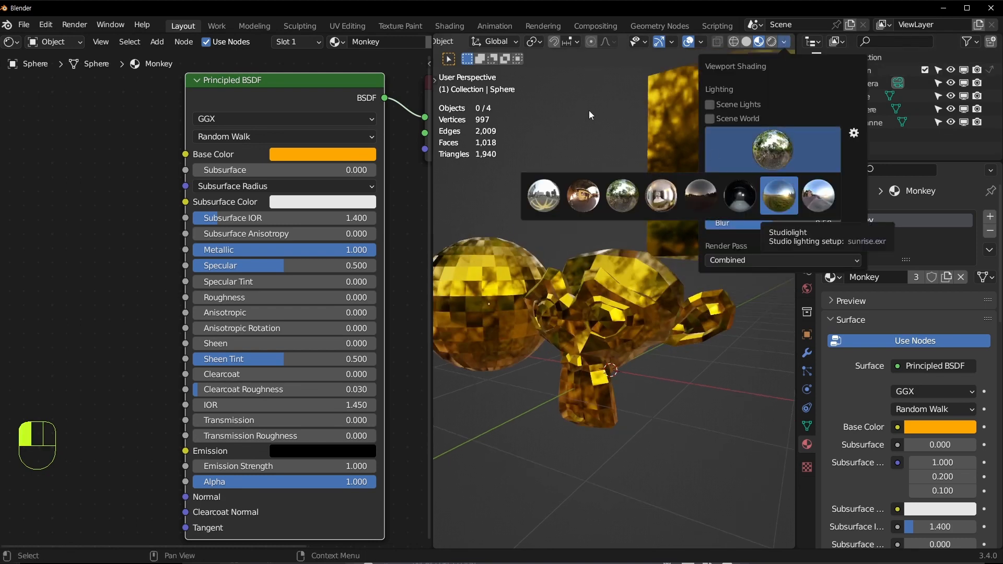
{"action": "left_click", "coordinate": [789, 202]}
{"action": "middle_click_drag", "start_coordinate": [670, 362], "coordinate": [543, 212]}
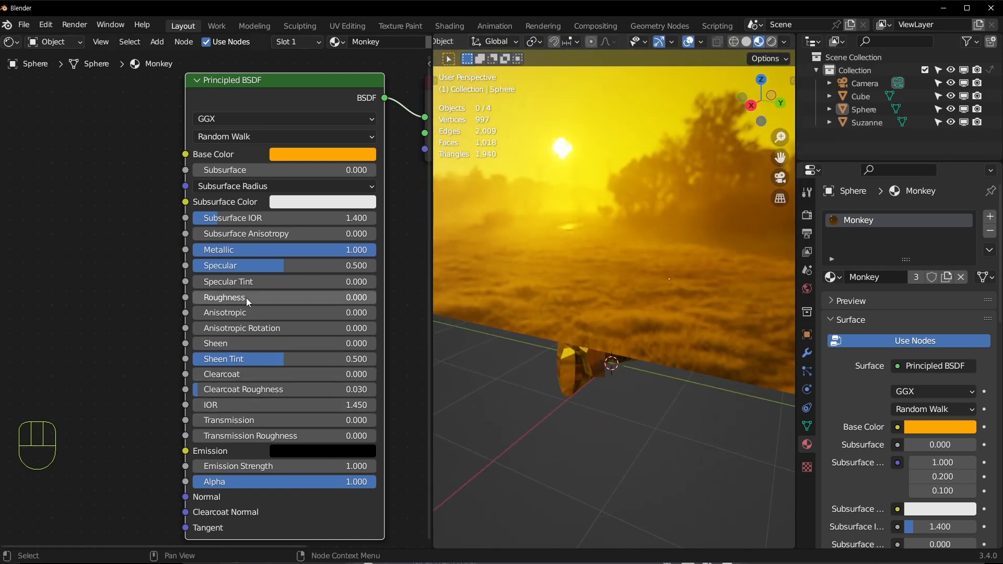
Raise the Monkey material's Roughness slightly, first to 0.025 and finally to 0.049
{"action": "mouse_move", "coordinate": [285, 298]}
{"action": "left_mouse_down"}
{"action": "mouse_move", "coordinate": [330, 298]}
{"action": "mouse_move", "coordinate": [289, 298]}
{"action": "left_mouse_up"}
{"action": "middle_click_drag", "start_coordinate": [553, 231], "coordinate": [578, 324]}
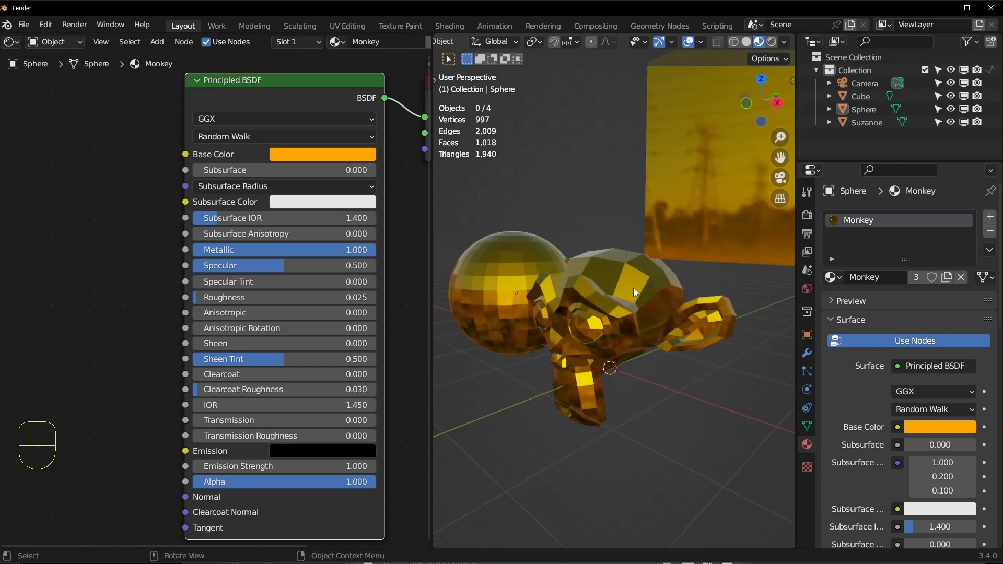
{"action": "middle_click_drag", "start_coordinate": [597, 257], "coordinate": [522, 365]}
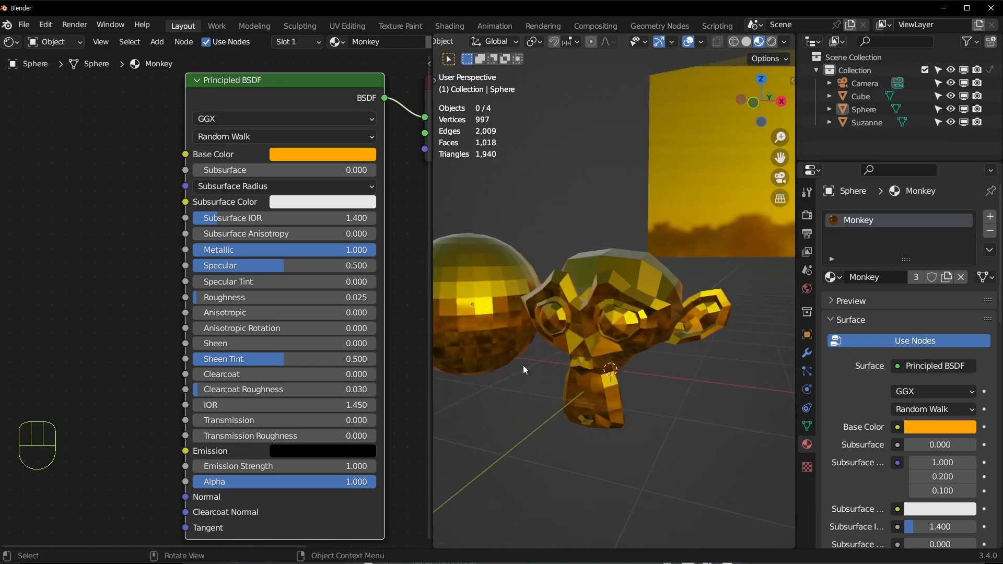
{"action": "middle_click_drag", "start_coordinate": [96, 264], "coordinate": [140, 273]}
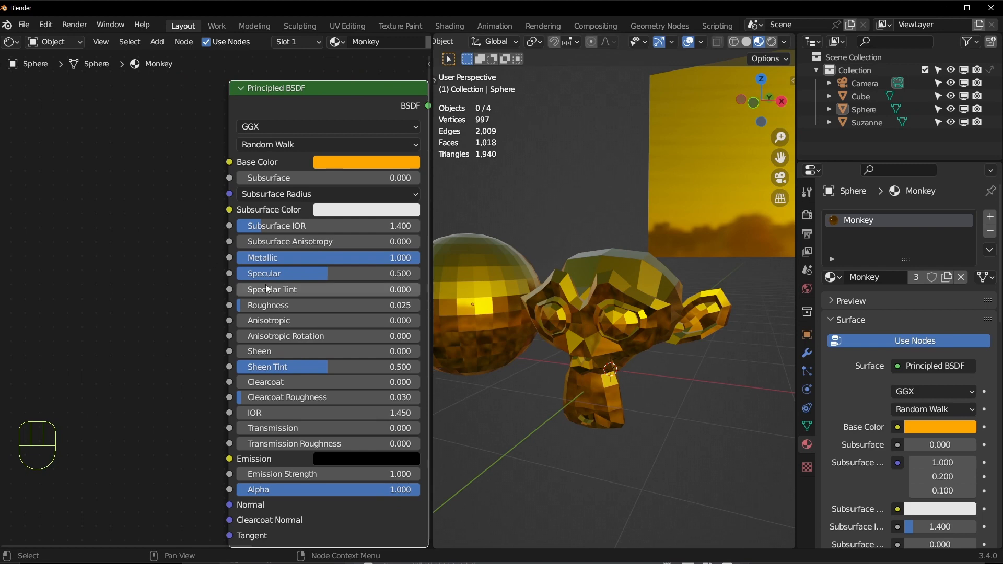
{"action": "mouse_move", "coordinate": [324, 305]}
{"action": "left_mouse_down"}
{"action": "mouse_move", "coordinate": [355, 305]}
{"action": "mouse_move", "coordinate": [326, 305]}
{"action": "left_mouse_up"}
{"action": "middle_click_drag", "start_coordinate": [124, 309], "coordinate": [286, 302]}
{"action": "middle_click_drag", "start_coordinate": [287, 268], "coordinate": [101, 260]}
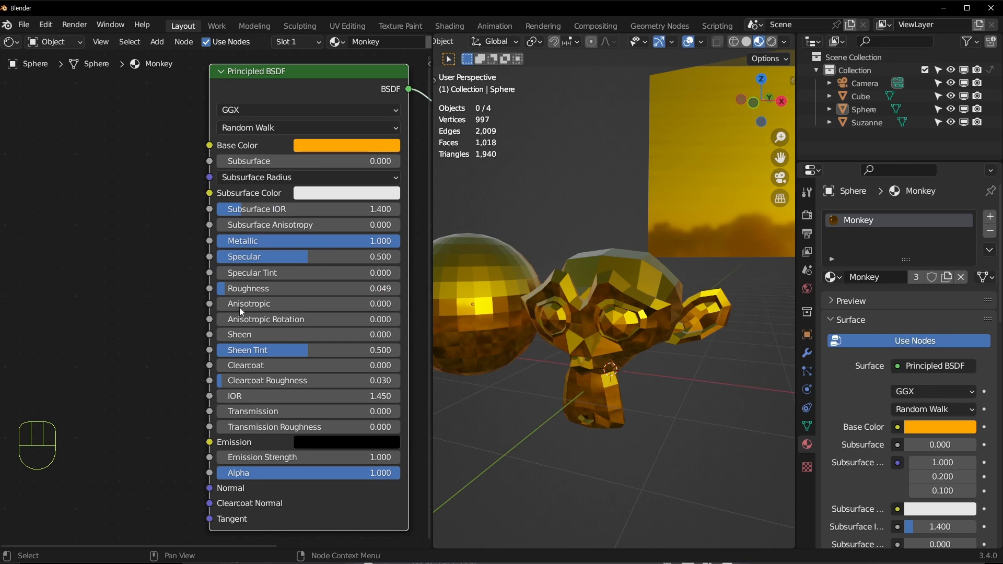
{"action": "middle_click_drag", "start_coordinate": [137, 301], "coordinate": [157, 287]}
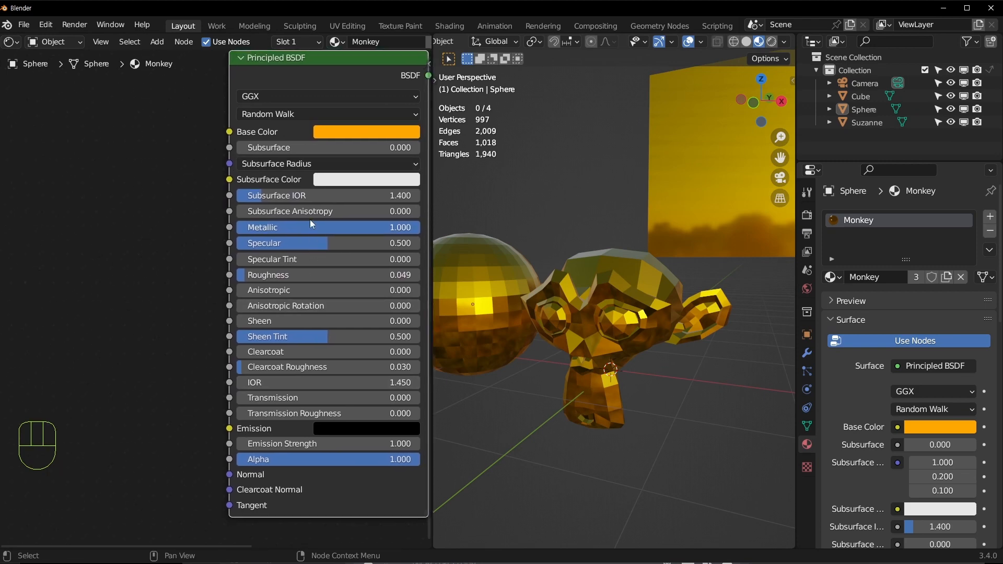
Select and frame Suzanne, and set the Monkey material's Emission color to blue, hex 2775E0
{"action": "mouse_move", "coordinate": [648, 322]}
{"action": "middle_mouse_down"}
{"action": "mouse_move", "coordinate": [611, 332]}
{"action": "mouse_move", "coordinate": [663, 324]}
{"action": "middle_mouse_up"}
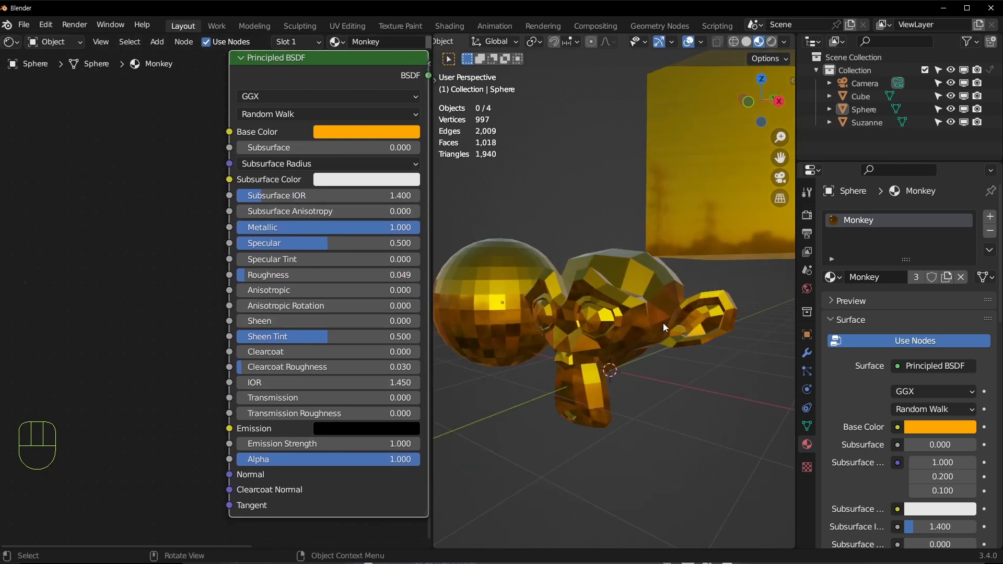
{"action": "left_click", "coordinate": [664, 324]}
{"action": "key", "text": "KP_Decimal"}
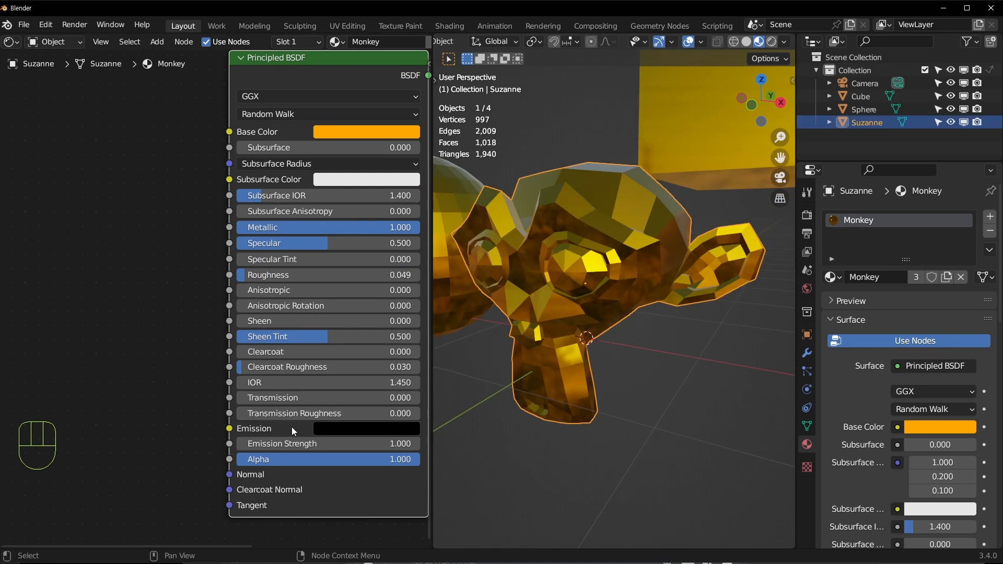
{"action": "left_click", "coordinate": [332, 427]}
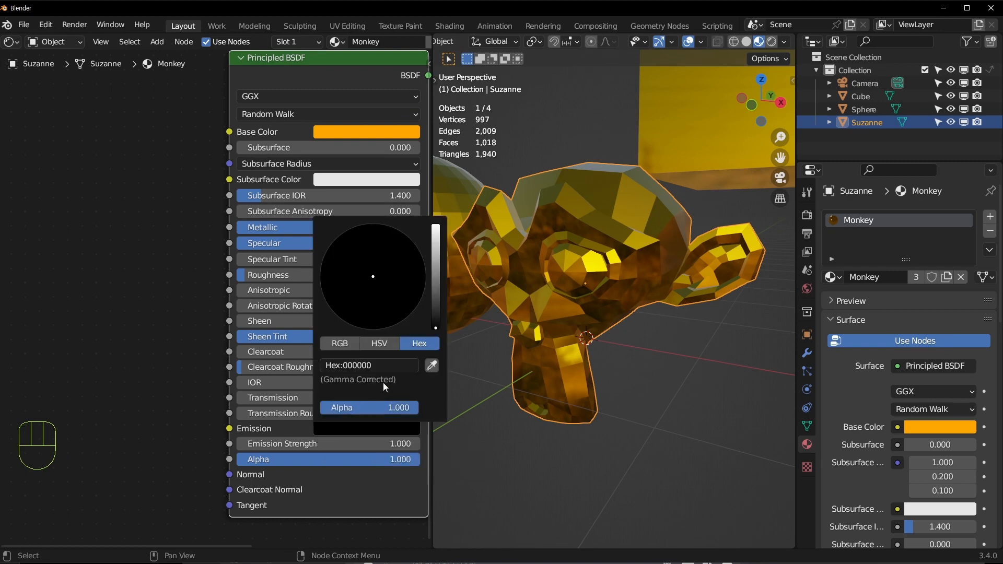
{"action": "left_click", "coordinate": [435, 245]}
{"action": "left_click", "coordinate": [391, 263]}
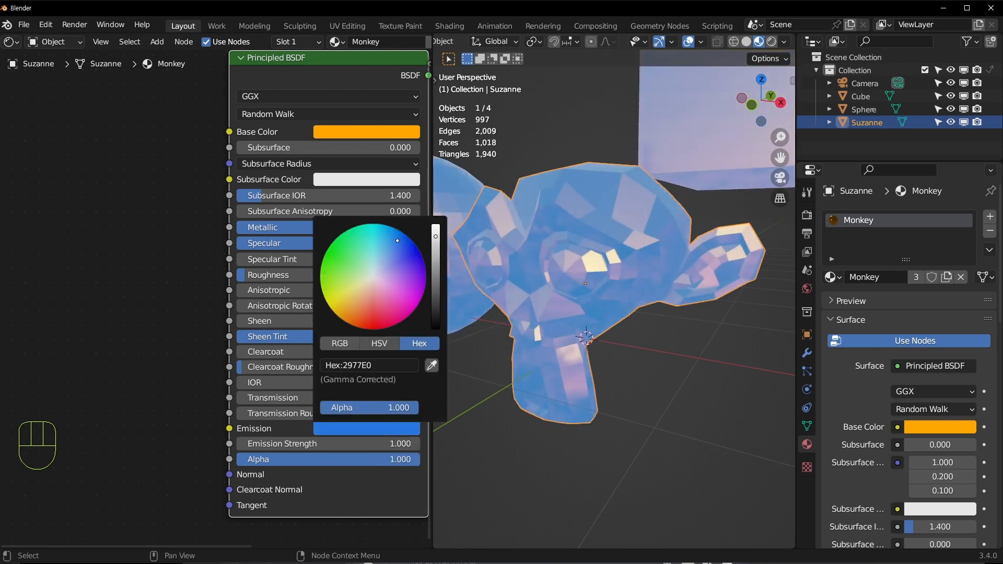
Raise the Monkey material's Emission Strength to 17.800, deselect Suzanne and inspect the glow on the objects
{"action": "left_click_drag", "start_coordinate": [332, 444], "coordinate": [420, 443]}
{"action": "left_click", "coordinate": [648, 443]}
{"action": "scroll", "coordinate": [648, 443], "scroll_direction": "down", "scroll_amount": 5}
{"action": "middle_click_drag", "start_coordinate": [647, 442], "coordinate": [574, 415]}
{"action": "scroll", "coordinate": [549, 415], "scroll_direction": "up", "scroll_amount": 3}
{"action": "scroll", "coordinate": [549, 416], "scroll_direction": "up", "scroll_amount": 2}
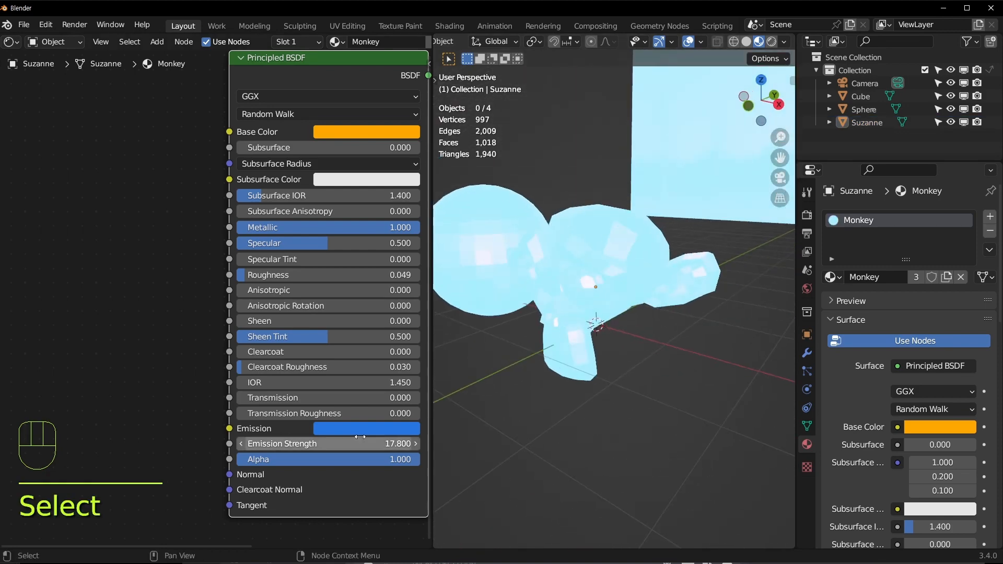
Reset the Monkey material's Emission color to black, hex 000000, and its Emission Strength to 1
{"action": "left_click", "coordinate": [378, 427]}
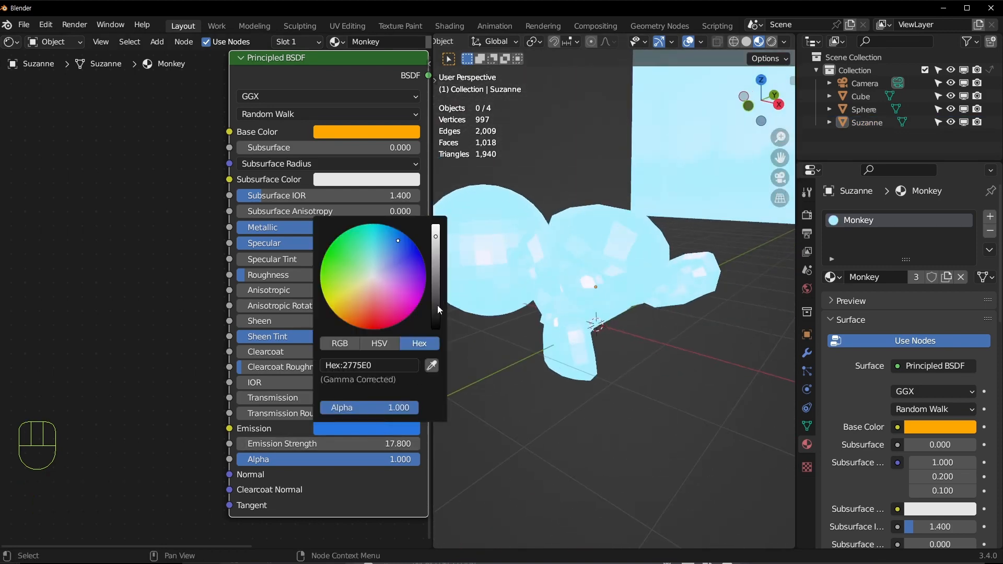
{"action": "left_click_drag", "start_coordinate": [437, 310], "coordinate": [437, 332]}
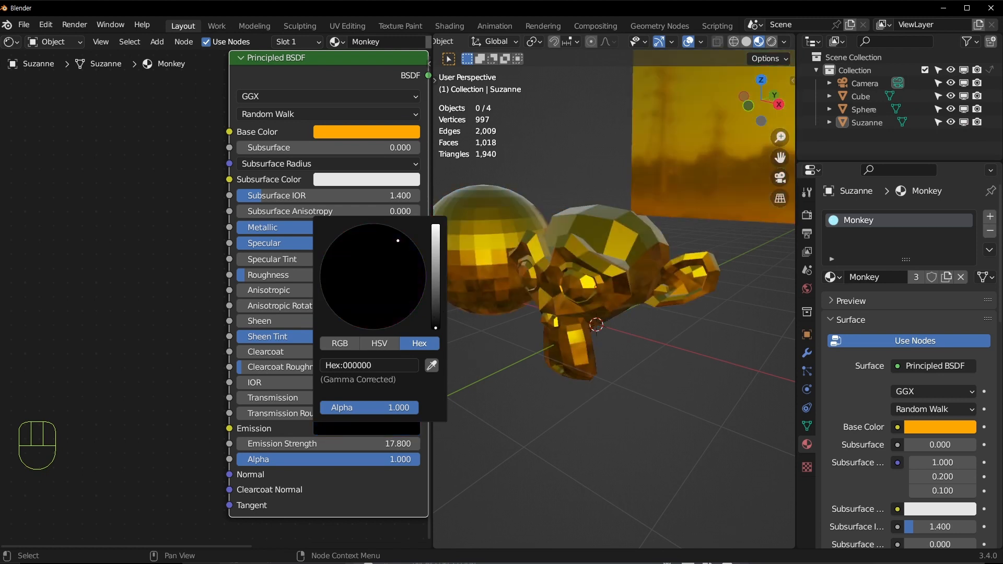
{"action": "left_click", "coordinate": [355, 443]}
{"action": "type", "text": "1"}
{"action": "key", "text": "Return"}
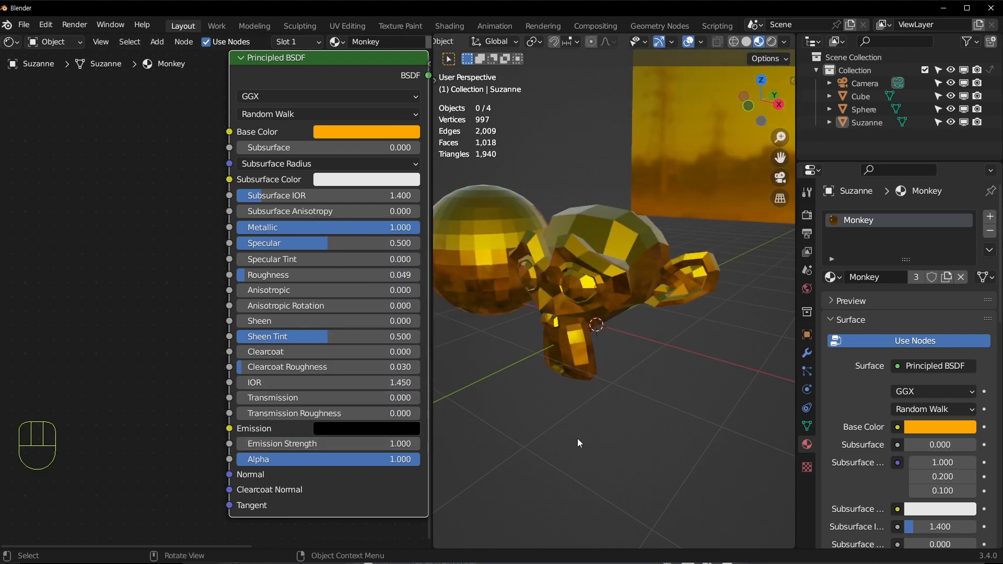
Select the sphere and remove its Monkey material slot
{"action": "middle_click_drag", "start_coordinate": [601, 311], "coordinate": [615, 327]}
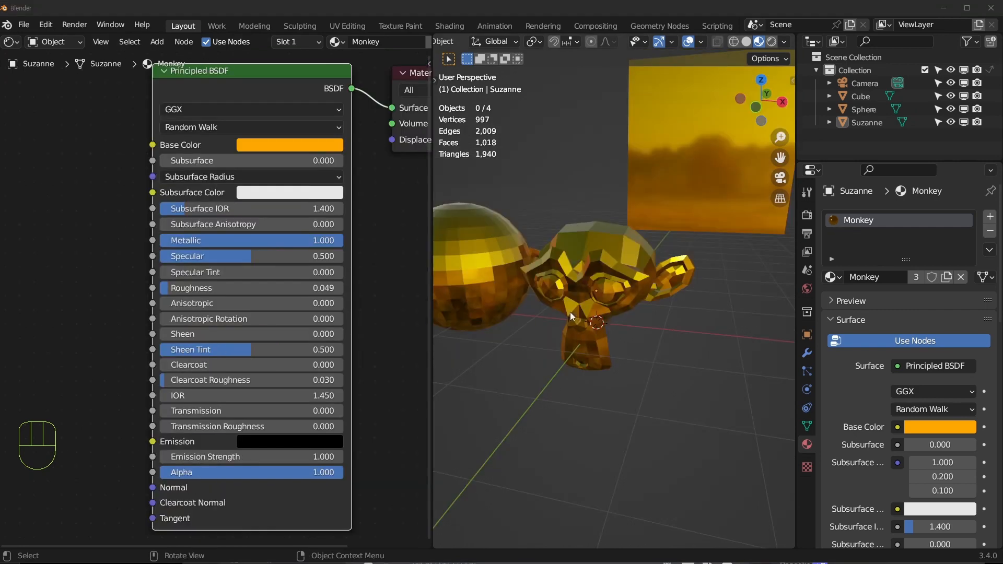
{"action": "scroll", "coordinate": [575, 305], "scroll_direction": "up", "scroll_amount": 3}
{"action": "left_click", "coordinate": [616, 264]}
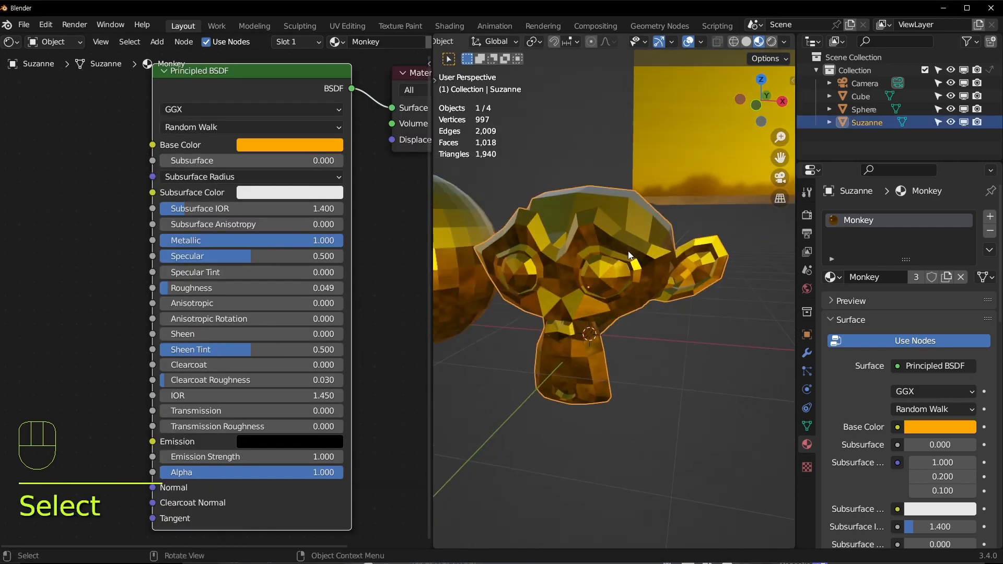
{"action": "left_click", "coordinate": [693, 163]}
{"action": "middle_click_drag", "start_coordinate": [510, 264], "coordinate": [588, 324], "text": "shift"}
{"action": "left_click", "coordinate": [542, 284]}
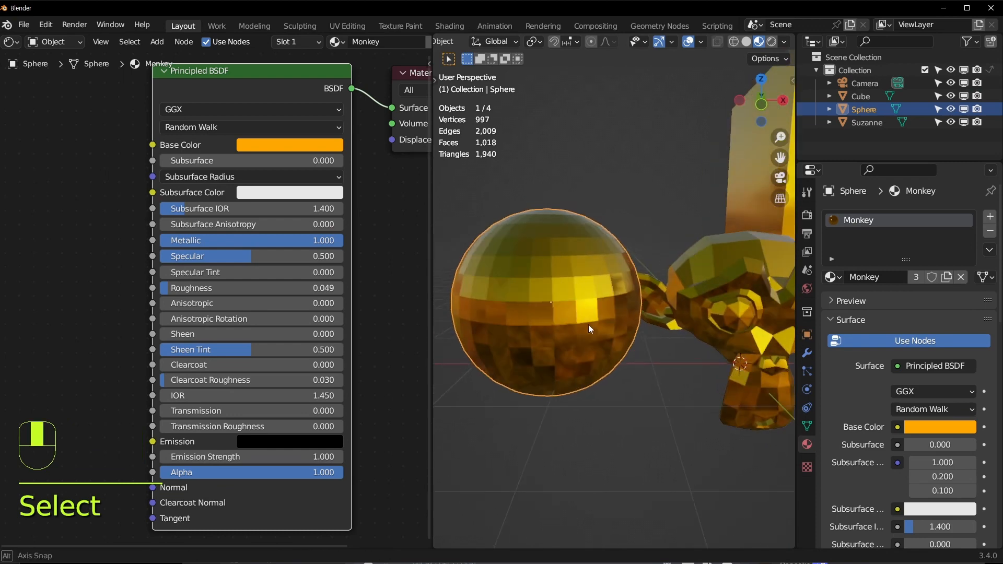
{"action": "left_click", "coordinate": [989, 231]}
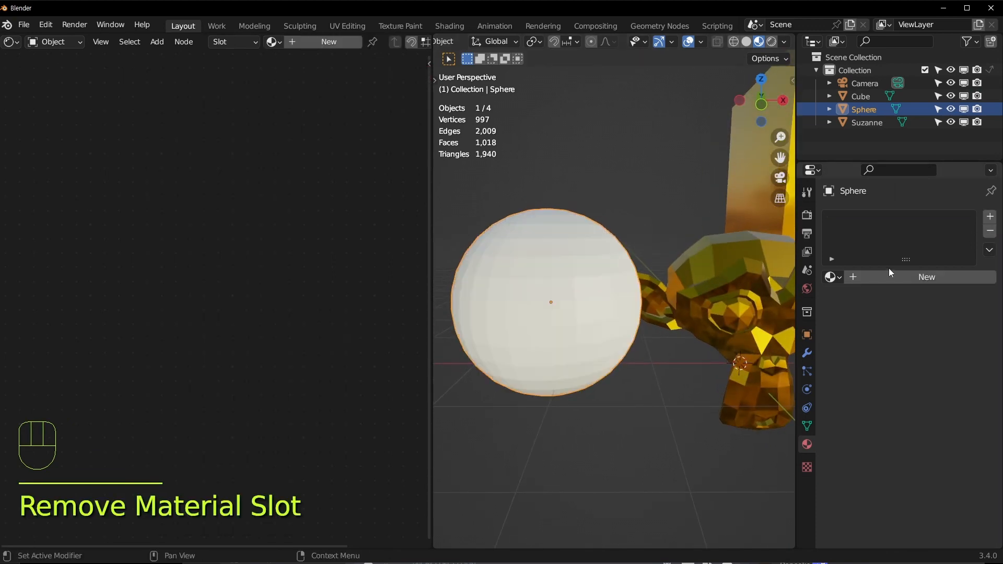
Create a new material on the sphere and name it RedPlastic
{"action": "left_click", "coordinate": [882, 277]}
{"action": "double_click", "coordinate": [863, 219]}
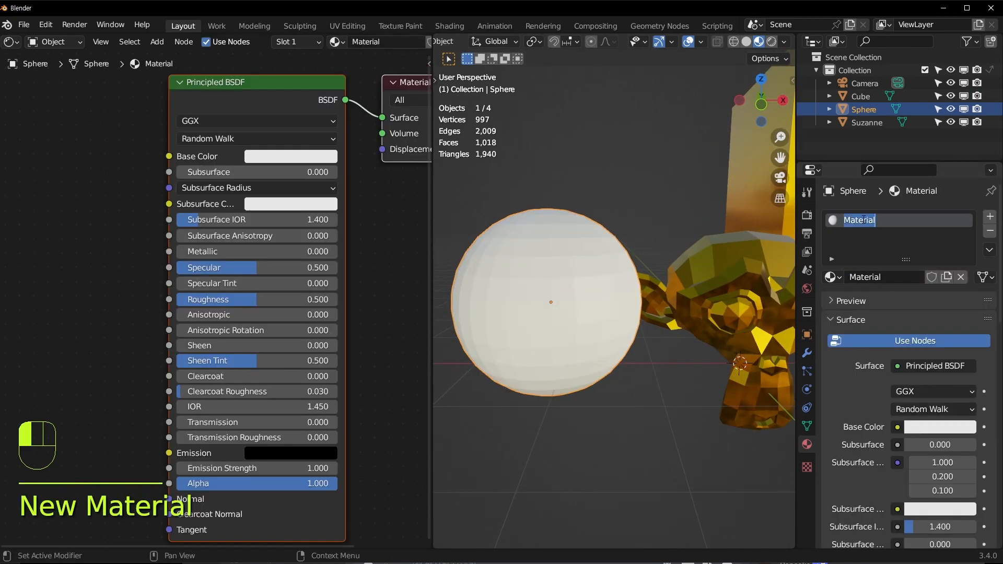
{"action": "type", "text": "R"}
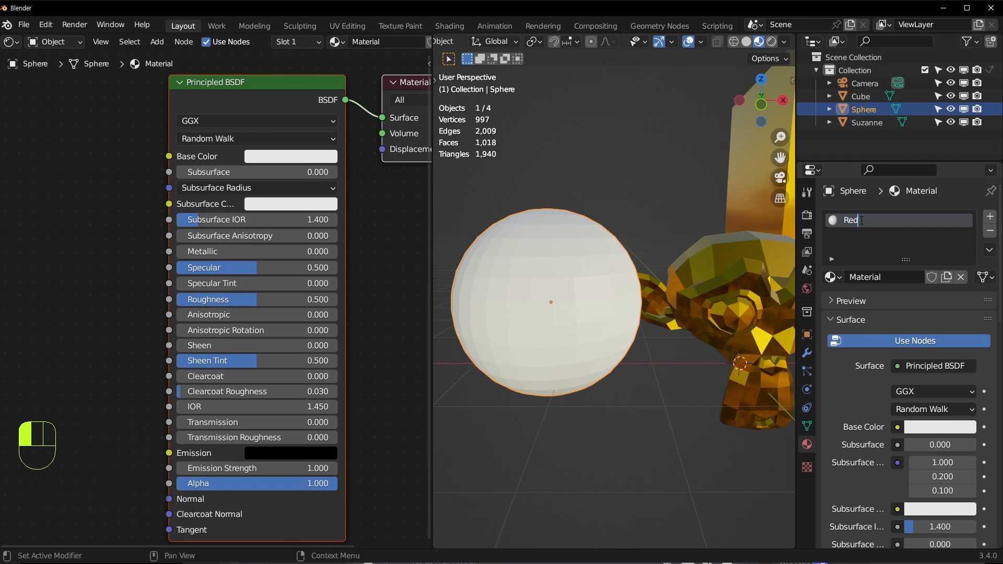
{"action": "type", "text": "edPlastic"}
{"action": "key", "text": "Return"}
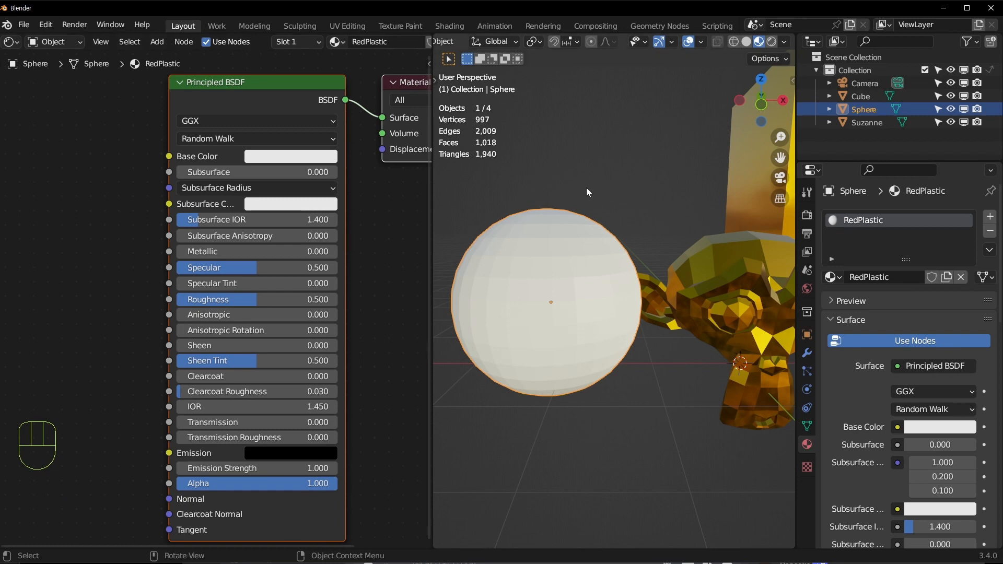
Move RedPlastic's Principled BSDF node slightly closer to the Material Output node
{"action": "middle_click_drag", "start_coordinate": [586, 187], "coordinate": [557, 193]}
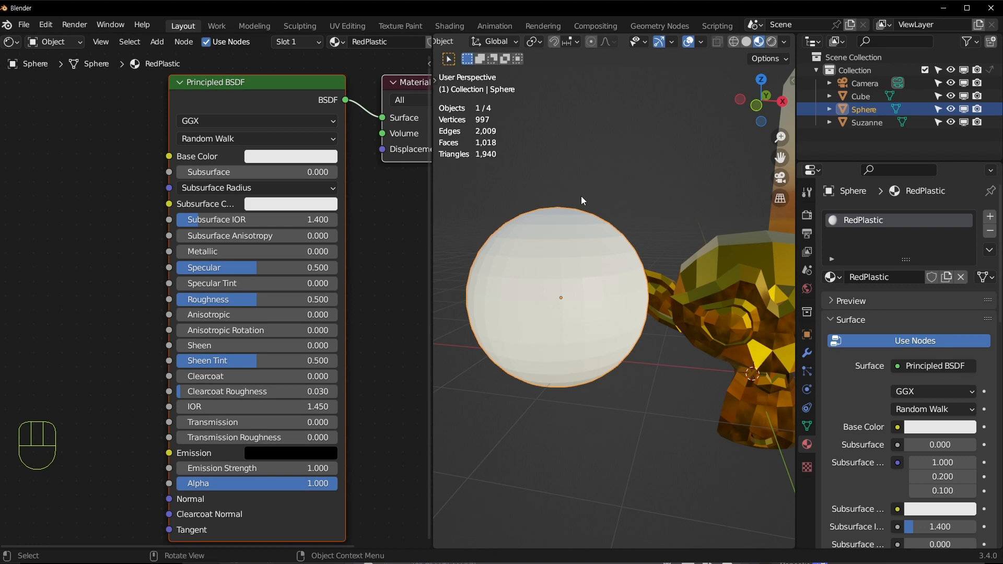
{"action": "middle_click_drag", "start_coordinate": [577, 275], "coordinate": [590, 294]}
{"action": "left_click_drag", "start_coordinate": [273, 81], "coordinate": [285, 90]}
{"action": "left_click", "coordinate": [125, 118]}
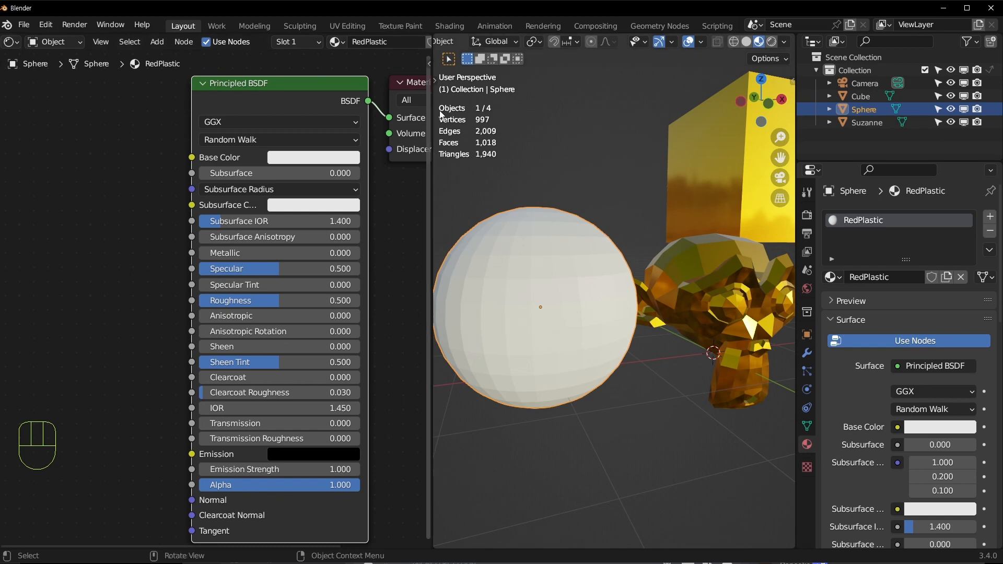
Select Suzanne and examine the Monkey material's Metallic setting and its effect on the model for comparison with the sphere
{"action": "middle_click_drag", "start_coordinate": [698, 276], "coordinate": [701, 281]}
{"action": "left_click", "coordinate": [700, 281]}
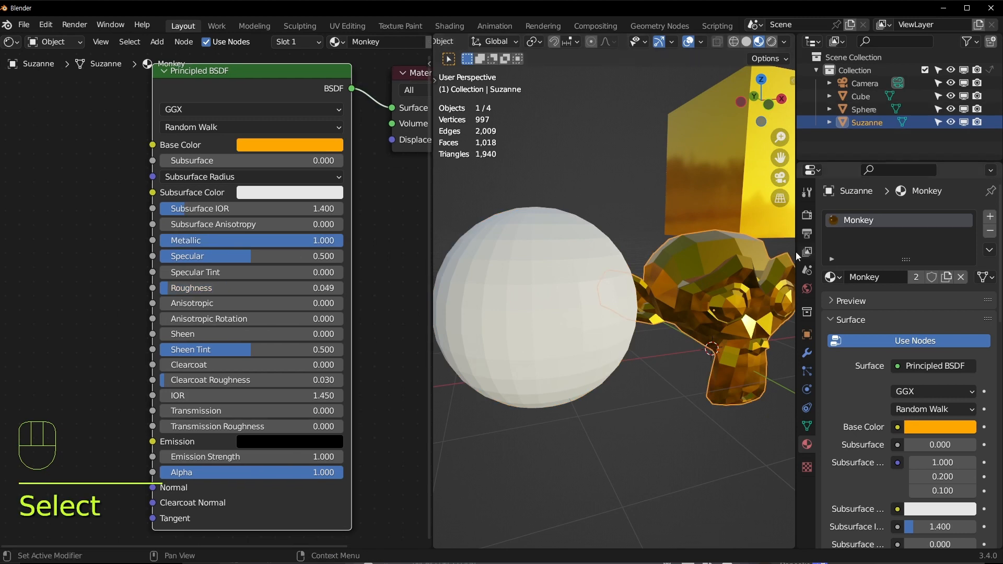
{"action": "left_click", "coordinate": [258, 240]}
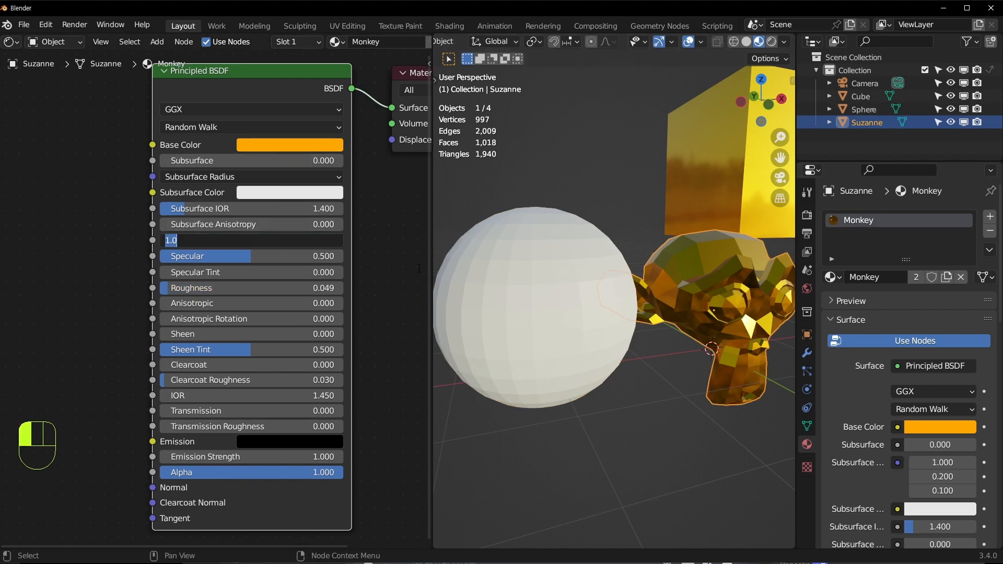
{"action": "left_click", "coordinate": [881, 293]}
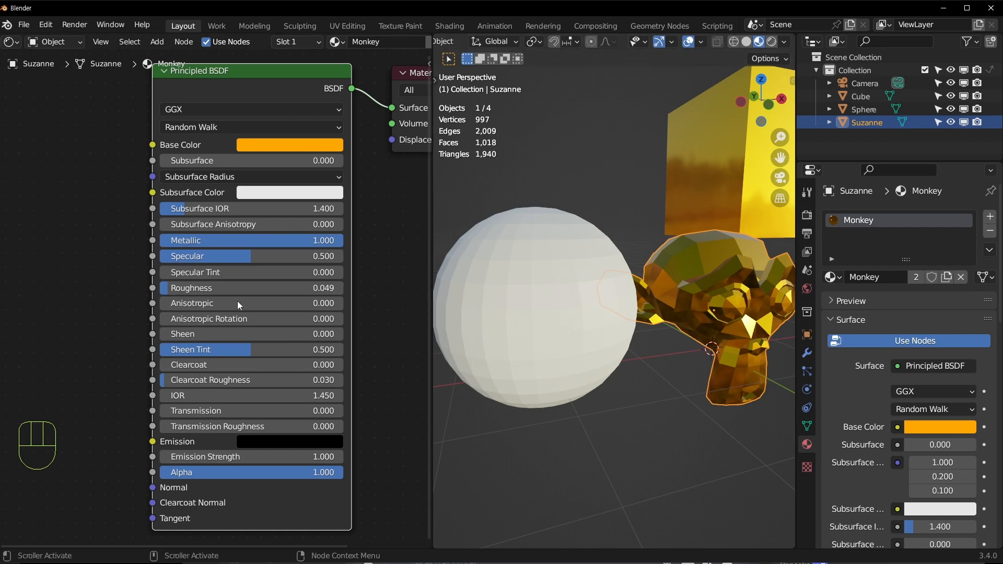
{"action": "middle_click_drag", "start_coordinate": [686, 272], "coordinate": [696, 265]}
{"action": "left_click", "coordinate": [722, 374]}
{"action": "middle_click_drag", "start_coordinate": [706, 380], "coordinate": [714, 376]}
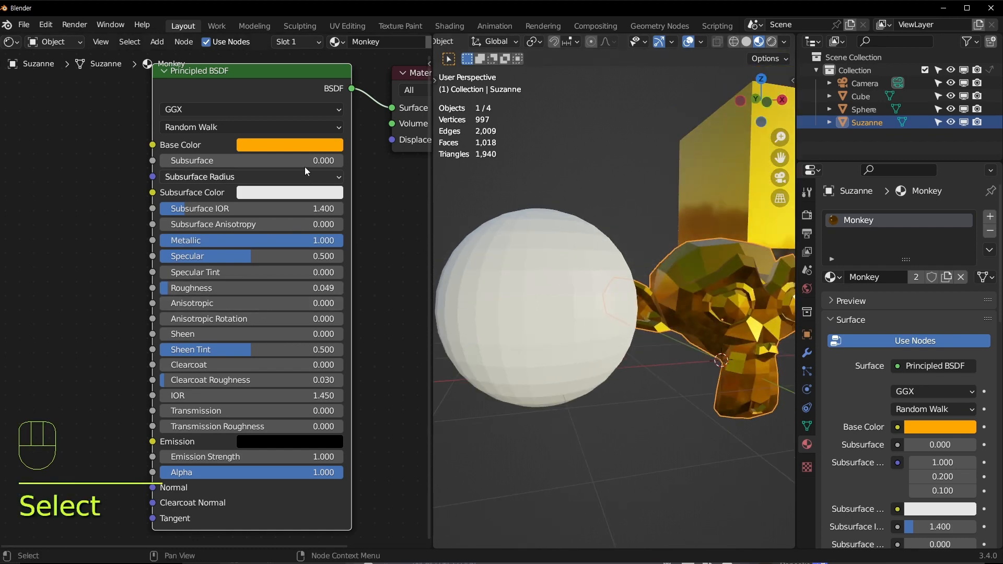
Change the Monkey material's Base Color to a paler orange-gold, about hex FFB564
{"action": "left_click", "coordinate": [296, 148]}
{"action": "left_click", "coordinate": [279, 238]}
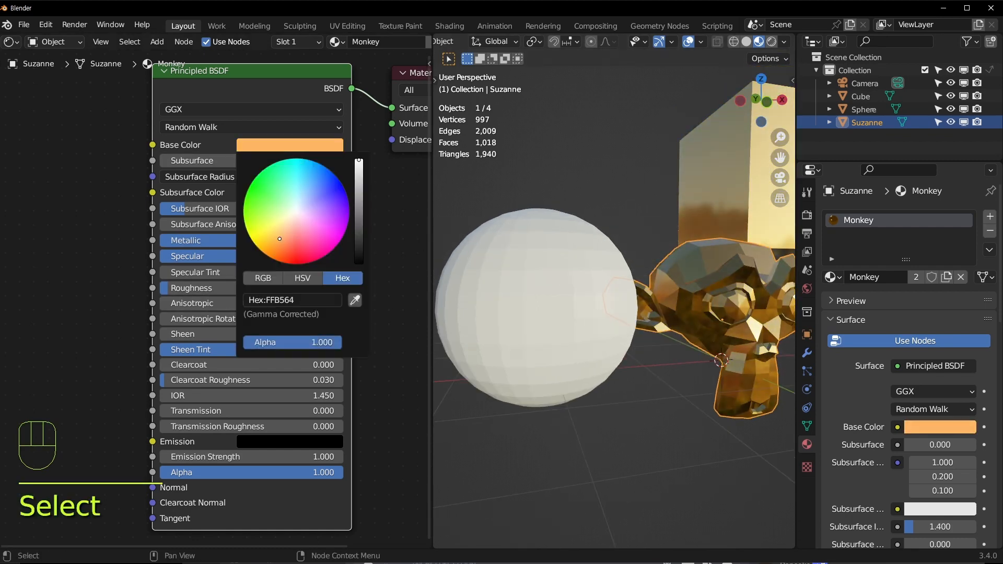
{"action": "left_click_drag", "start_coordinate": [279, 239], "coordinate": [277, 237]}
{"action": "middle_click_drag", "start_coordinate": [713, 294], "coordinate": [722, 306]}
Select the sphere and set RedPlastic's Base Color to a saturated bright red
{"action": "left_click", "coordinate": [530, 287]}
{"action": "mouse_move", "coordinate": [529, 287]}
{"action": "middle_mouse_down"}
{"action": "mouse_move", "coordinate": [550, 264]}
{"action": "mouse_move", "coordinate": [538, 277]}
{"action": "middle_mouse_up"}
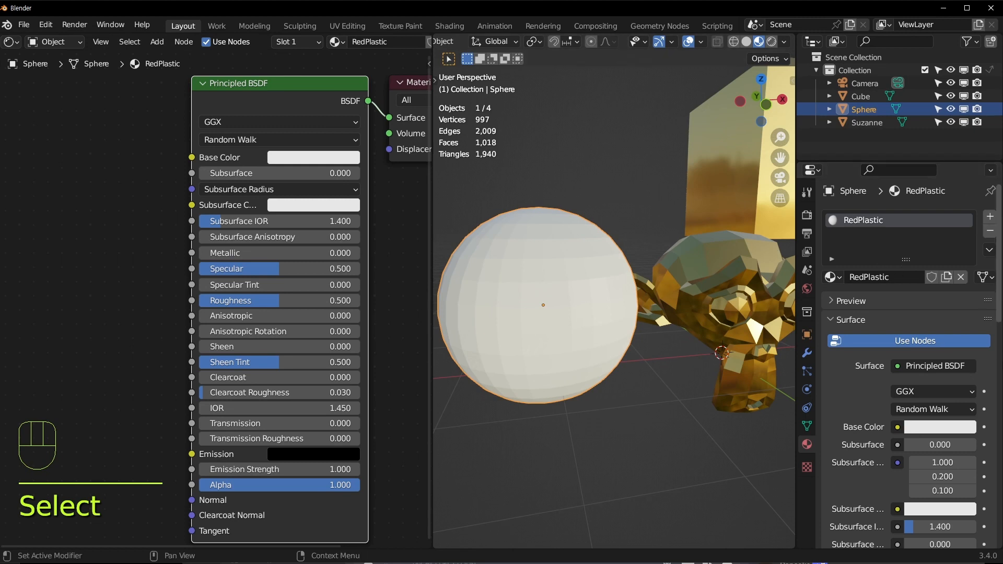
{"action": "left_click", "coordinate": [291, 153]}
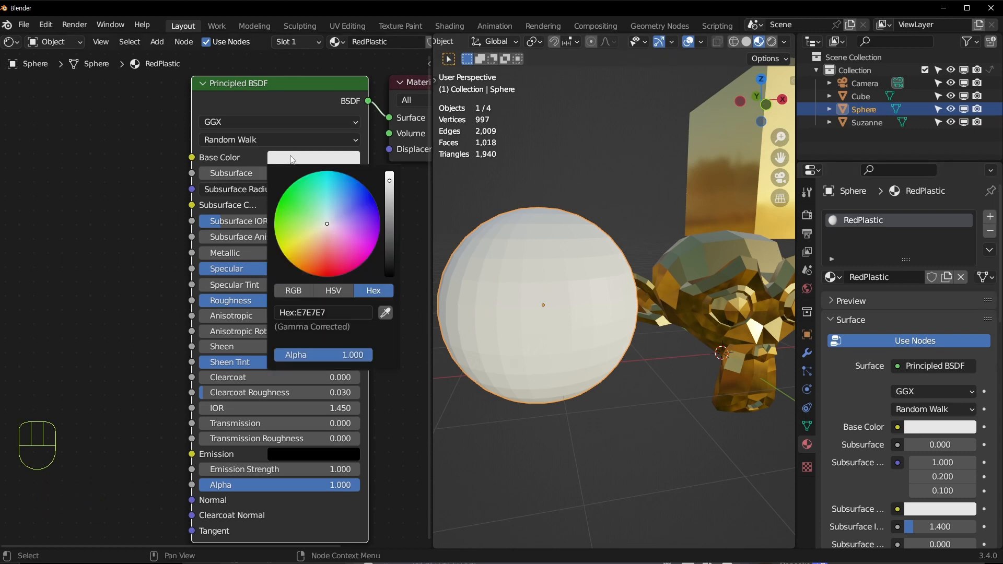
{"action": "left_click_drag", "start_coordinate": [332, 269], "coordinate": [322, 273]}
Apply Shade Auto Smooth to the red sphere
{"action": "scroll", "coordinate": [620, 370], "scroll_direction": "up", "scroll_amount": 2}
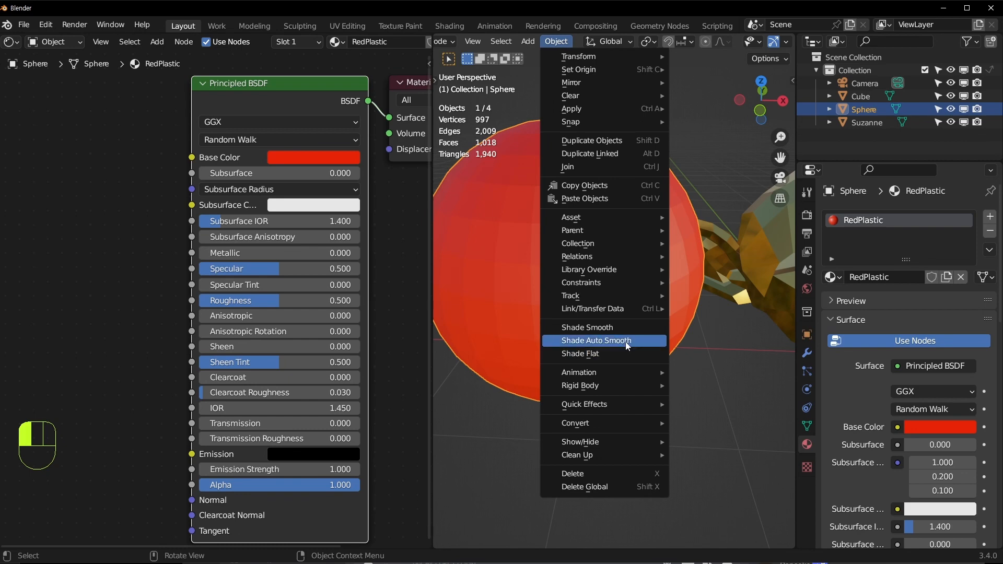
{"action": "left_click", "coordinate": [624, 342]}
{"action": "middle_click_drag", "start_coordinate": [626, 342], "coordinate": [563, 340]}
{"action": "left_click", "coordinate": [590, 521]}
{"action": "left_click", "coordinate": [560, 358]}
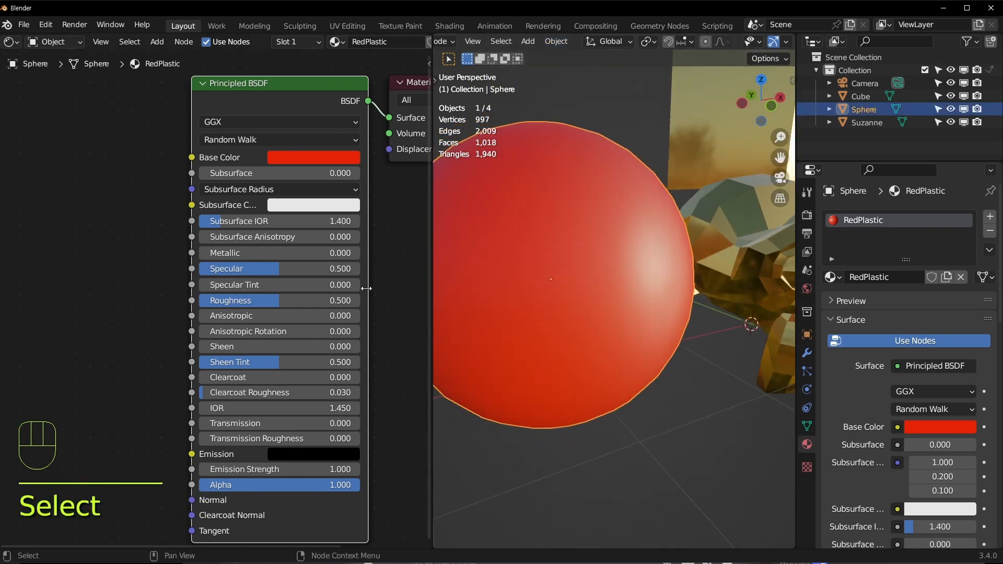
Raise RedPlastic's Metallic to 1.000 to compare the look, and return it to 0.000
{"action": "mouse_move", "coordinate": [265, 252]}
{"action": "left_mouse_down"}
{"action": "mouse_move", "coordinate": [417, 253]}
{"action": "mouse_move", "coordinate": [265, 252]}
{"action": "left_mouse_up"}
{"action": "middle_click_drag", "start_coordinate": [509, 305], "coordinate": [488, 307]}
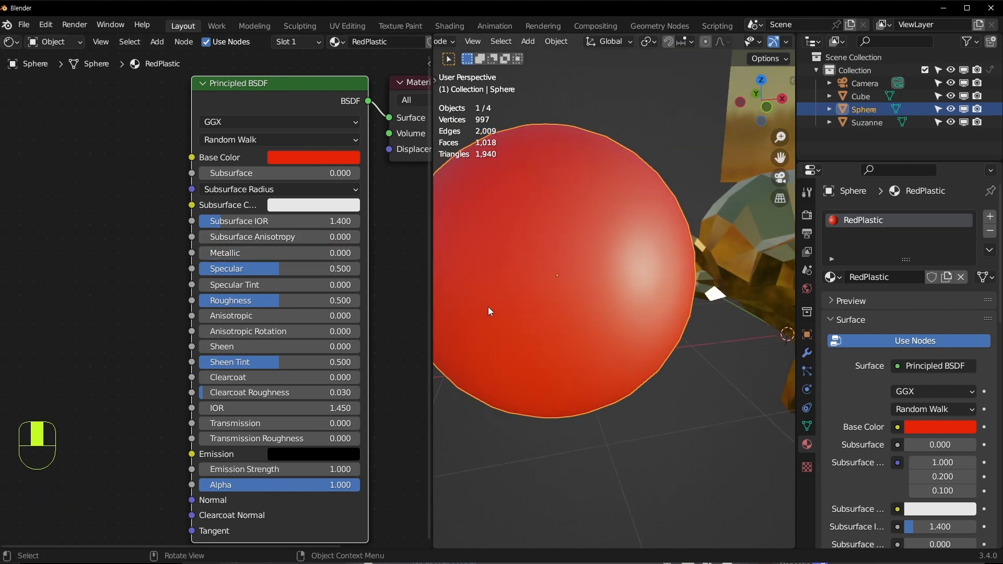
{"action": "left_click_drag", "start_coordinate": [264, 253], "coordinate": [366, 253]}
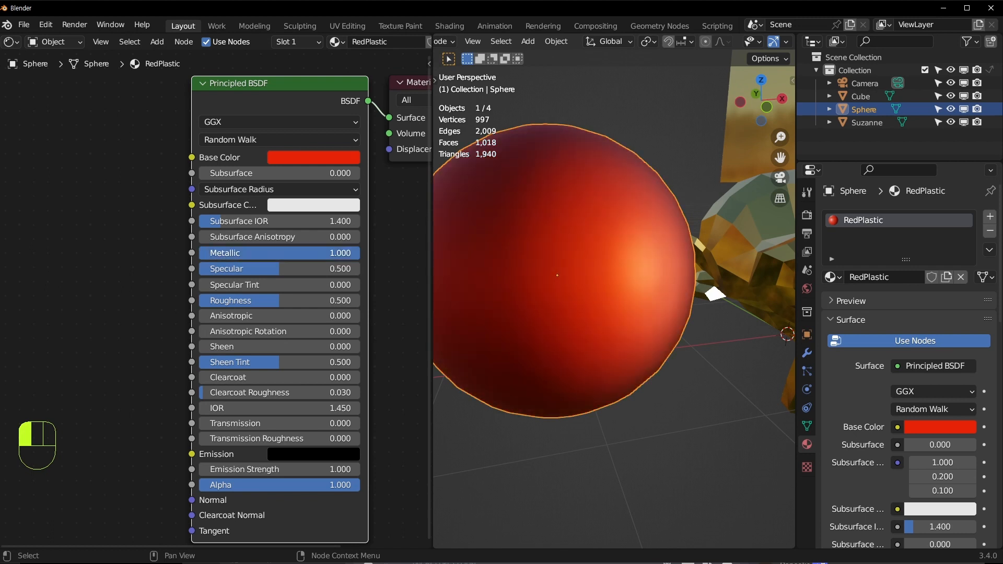
{"action": "left_click_drag", "start_coordinate": [365, 253], "coordinate": [201, 253]}
{"action": "mouse_move", "coordinate": [560, 321]}
{"action": "middle_mouse_down"}
{"action": "mouse_move", "coordinate": [609, 328]}
{"action": "mouse_move", "coordinate": [544, 331]}
{"action": "middle_mouse_up"}
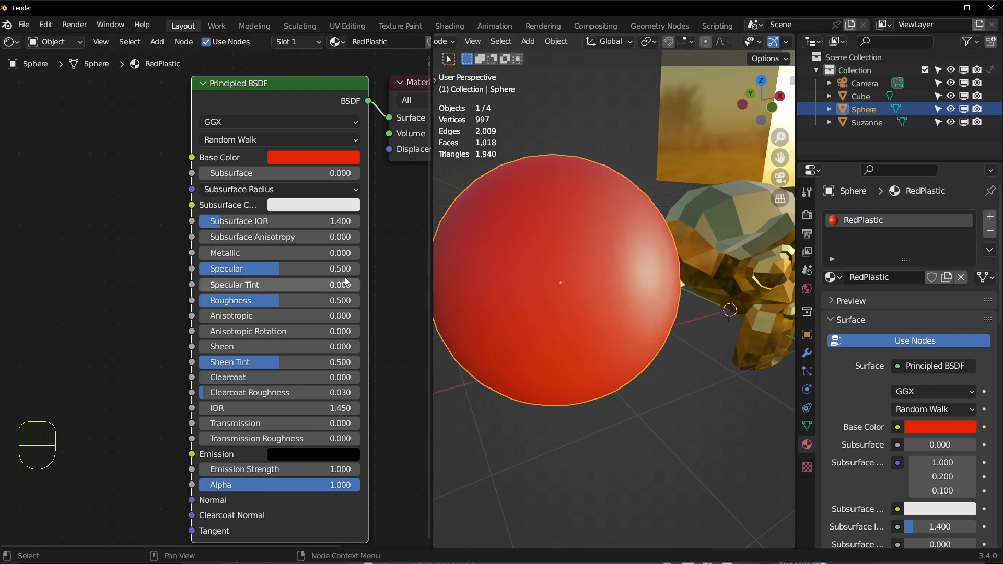
{"action": "left_click", "coordinate": [288, 252]}
{"action": "left_click_drag", "start_coordinate": [287, 252], "coordinate": [245, 271]}
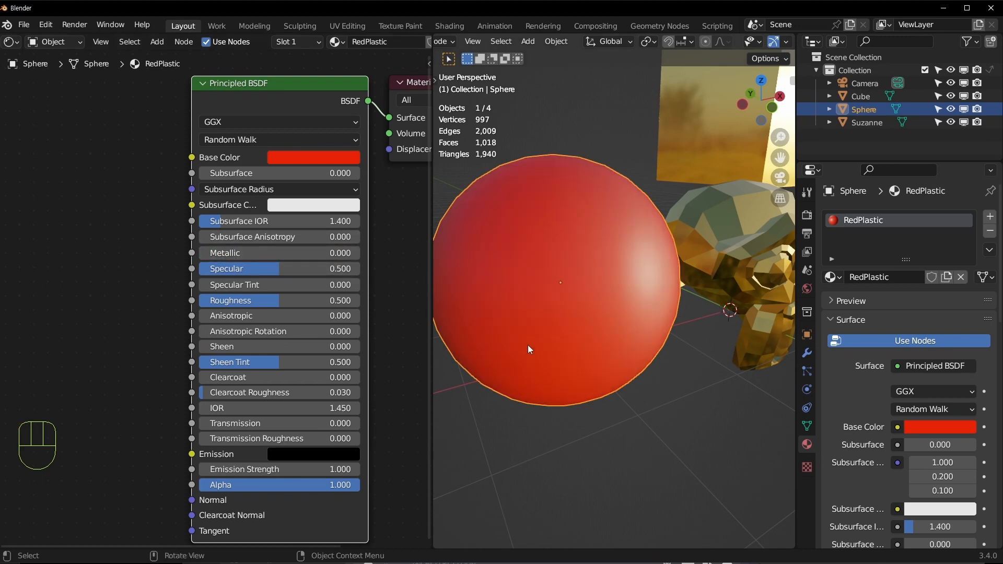
Try RedPlastic's Roughness at 0.219 and 0.760, and settle on 0.009 for a glossy surface
{"action": "left_click_drag", "start_coordinate": [280, 300], "coordinate": [233, 300]}
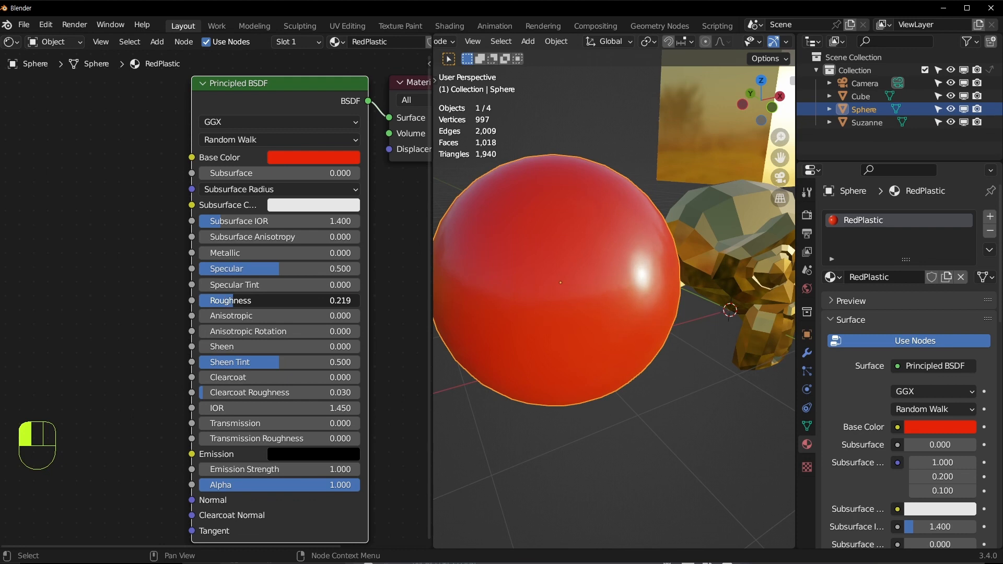
{"action": "left_click_drag", "start_coordinate": [232, 301], "coordinate": [321, 301]}
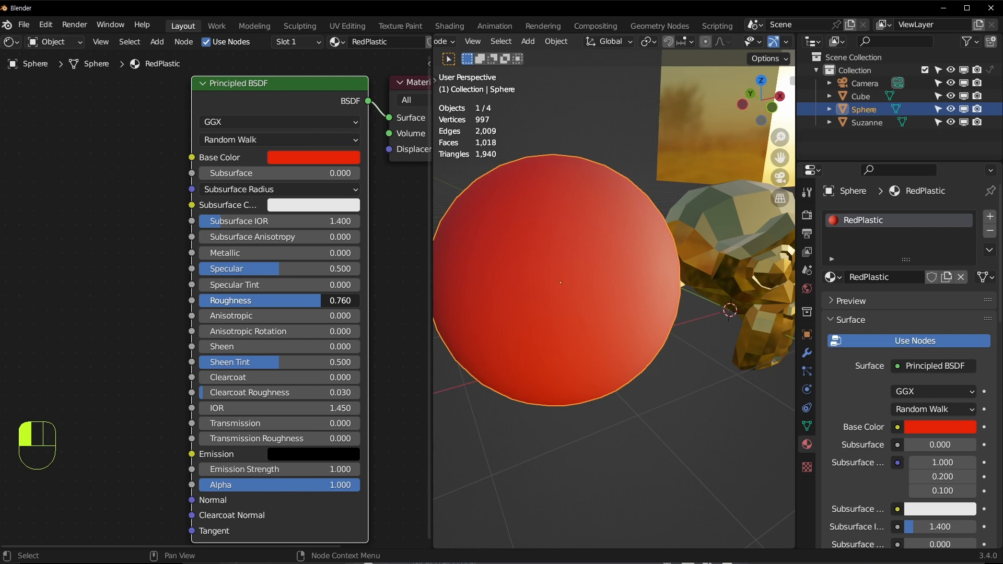
{"action": "left_click_drag", "start_coordinate": [321, 301], "coordinate": [217, 302]}
{"action": "middle_click_drag", "start_coordinate": [594, 280], "coordinate": [529, 264]}
{"action": "scroll", "coordinate": [529, 264], "scroll_direction": "up", "scroll_amount": 4}
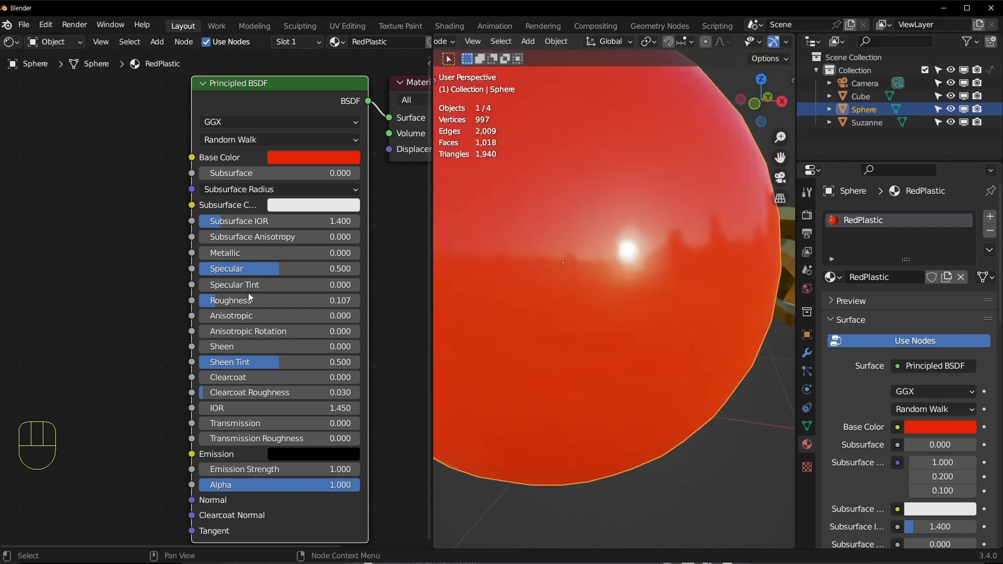
{"action": "mouse_move", "coordinate": [216, 304]}
{"action": "left_mouse_down"}
{"action": "mouse_move", "coordinate": [201, 304]}
{"action": "mouse_move", "coordinate": [208, 298]}
{"action": "left_mouse_up"}
{"action": "scroll", "coordinate": [640, 249], "scroll_direction": "down", "scroll_amount": 4}
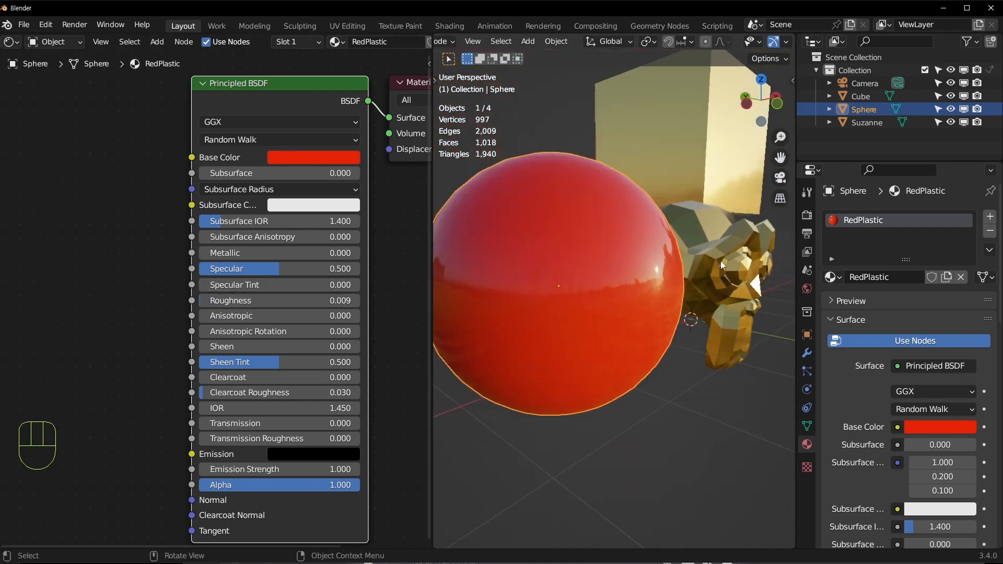
Delete the gold cube behind Suzanne
{"action": "middle_click_drag", "start_coordinate": [720, 261], "coordinate": [527, 290]}
{"action": "left_click", "coordinate": [600, 259]}
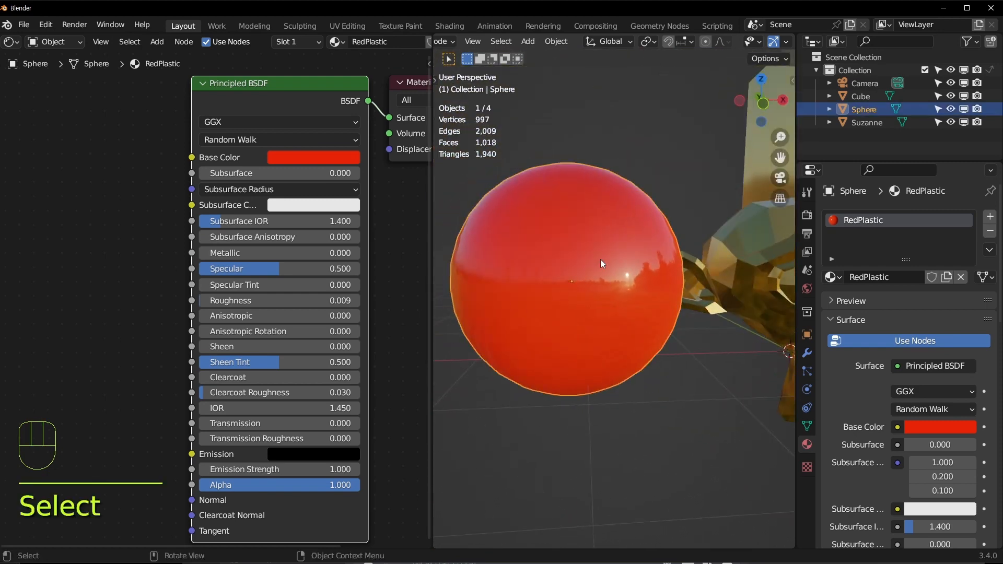
{"action": "scroll", "coordinate": [599, 293], "scroll_direction": "down", "scroll_amount": 3}
{"action": "scroll", "coordinate": [611, 292], "scroll_direction": "up", "scroll_amount": 3}
{"action": "middle_click_drag", "start_coordinate": [628, 254], "coordinate": [573, 324], "text": "shift"}
{"action": "scroll", "coordinate": [497, 314], "scroll_direction": "down", "scroll_amount": 4}
{"action": "scroll", "coordinate": [531, 306], "scroll_direction": "up", "scroll_amount": 3}
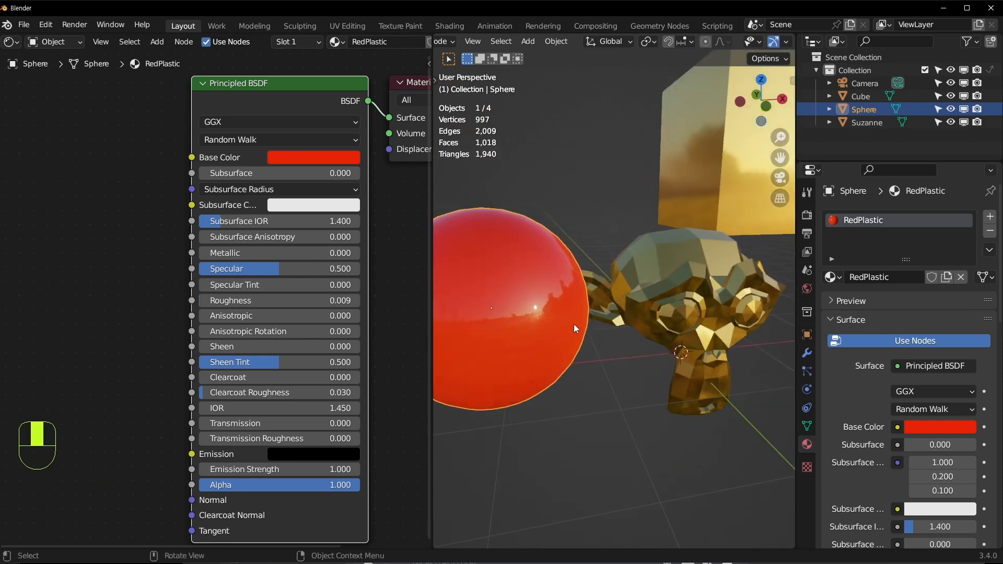
{"action": "left_click", "coordinate": [732, 173]}
{"action": "key", "text": "x"}
Duplicate the red sphere and place the copy beside it, on the side away from Suzanne
{"action": "middle_click_drag", "start_coordinate": [492, 301], "coordinate": [576, 267], "text": "shift"}
{"action": "scroll", "coordinate": [575, 267], "scroll_direction": "down", "scroll_amount": 2}
{"action": "left_click", "coordinate": [563, 283]}
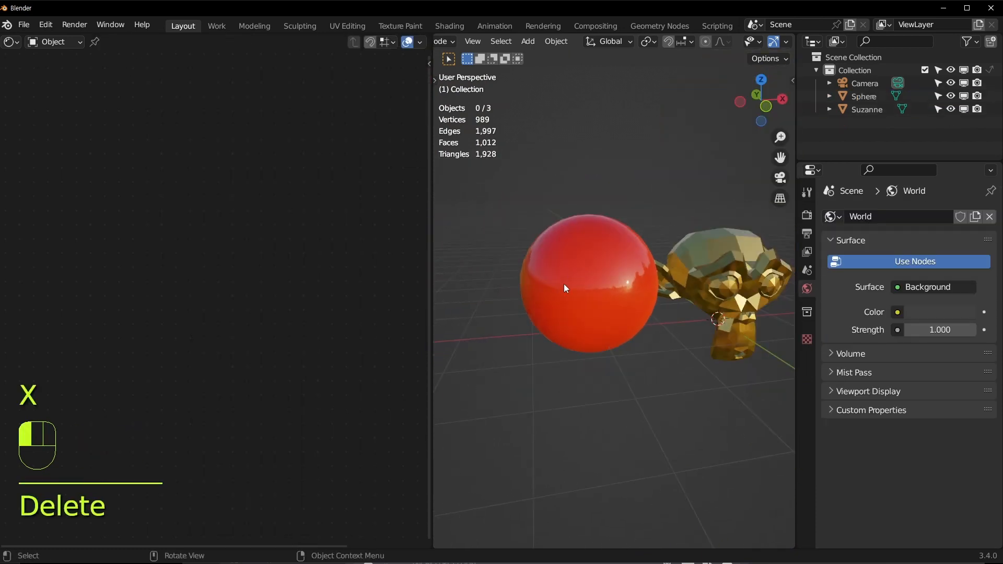
{"action": "key", "text": "shift+d"}
{"action": "left_click", "coordinate": [786, 288]}
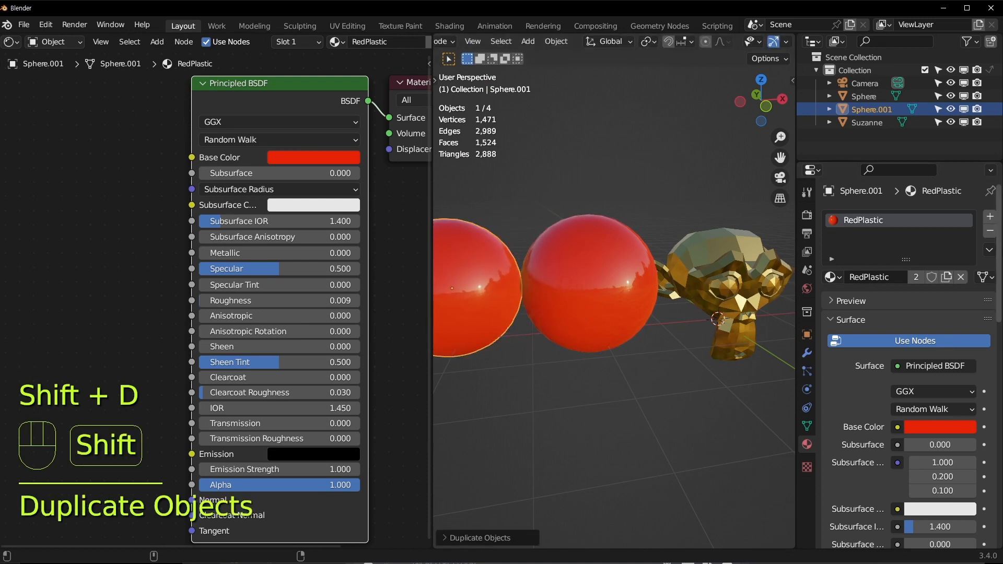
Replace the RedPlastic slot on the duplicated sphere with a new material named Wood
{"action": "middle_click_drag", "start_coordinate": [604, 278], "coordinate": [701, 260], "text": "shift"}
{"action": "left_click", "coordinate": [985, 231]}
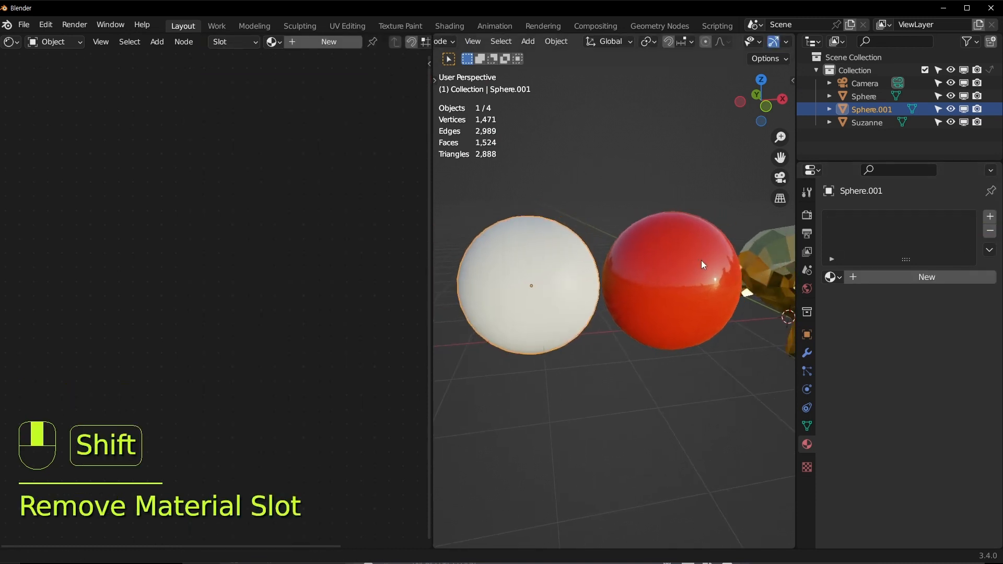
{"action": "scroll", "coordinate": [583, 269], "scroll_direction": "up", "scroll_amount": 2}
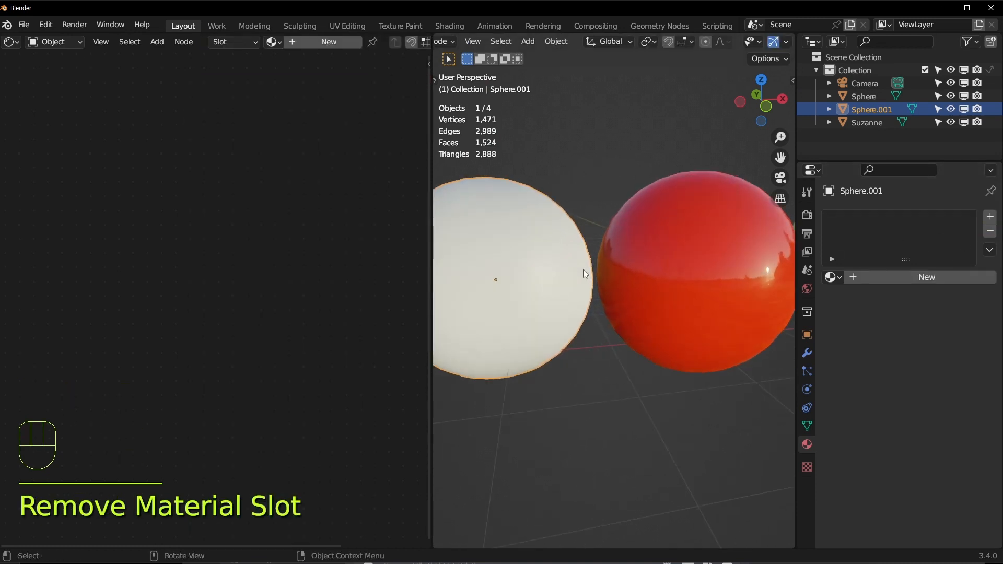
{"action": "left_click", "coordinate": [886, 274]}
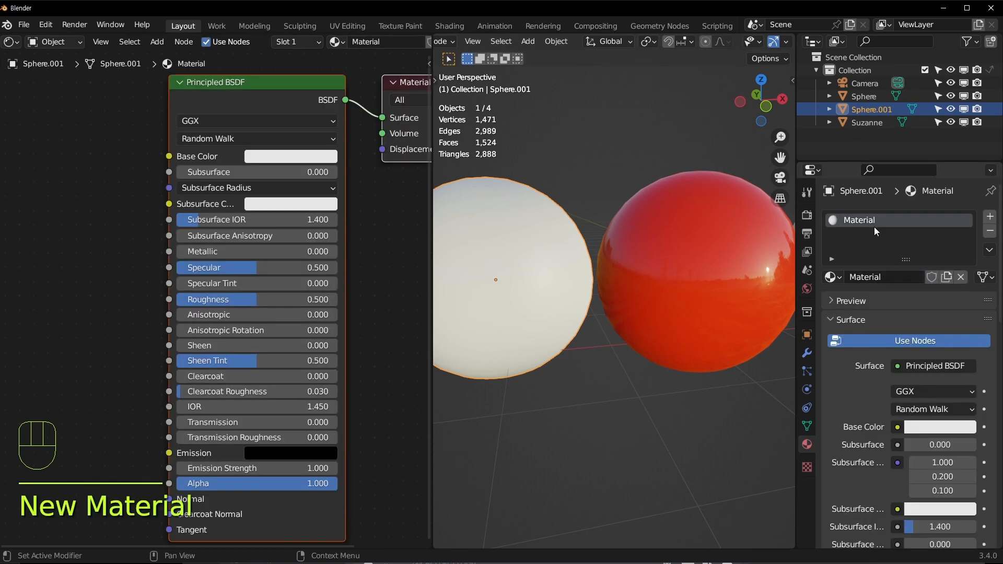
{"action": "double_click", "coordinate": [883, 225]}
{"action": "type", "text": "Wood"}
{"action": "key", "text": "Return"}
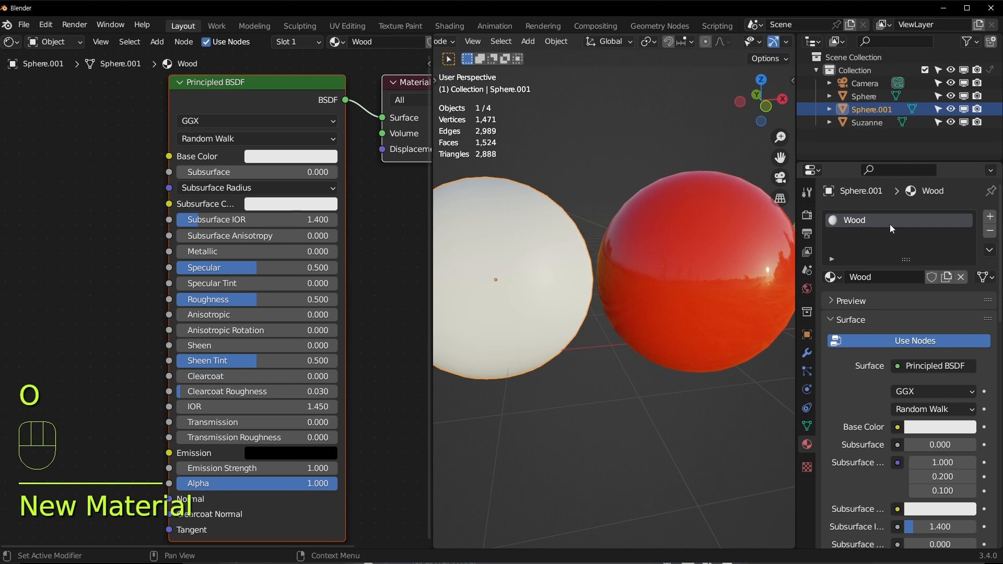
Set Wood's Base Color to a very dark reddish brown and its Roughness to 0.935
{"action": "left_click", "coordinate": [310, 155]}
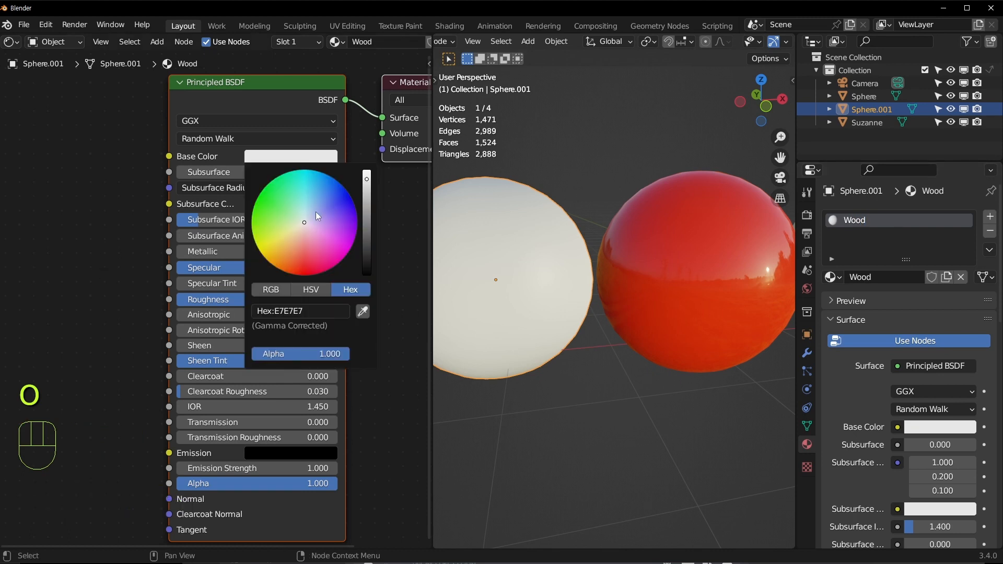
{"action": "left_click", "coordinate": [300, 260]}
{"action": "left_click_drag", "start_coordinate": [367, 217], "coordinate": [366, 261]}
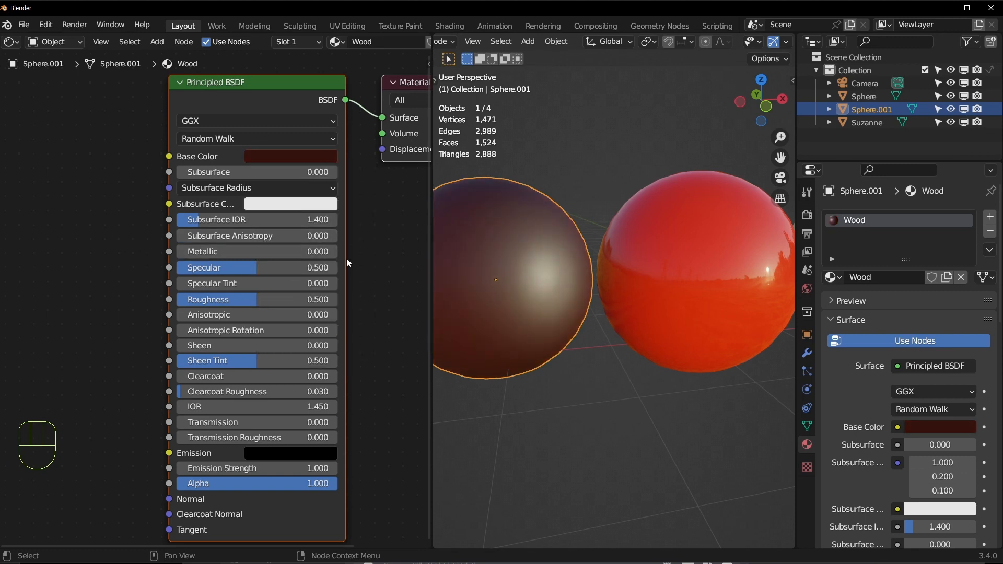
{"action": "left_click_drag", "start_coordinate": [293, 300], "coordinate": [362, 299]}
{"action": "left_click", "coordinate": [657, 470]}
Select the red sphere and examine its glossy reflections and low Roughness in comparison with the Wood sphere
{"action": "middle_click_drag", "start_coordinate": [598, 403], "coordinate": [682, 233]}
{"action": "left_click", "coordinate": [563, 312]}
{"action": "middle_click_drag", "start_coordinate": [656, 331], "coordinate": [672, 344]}
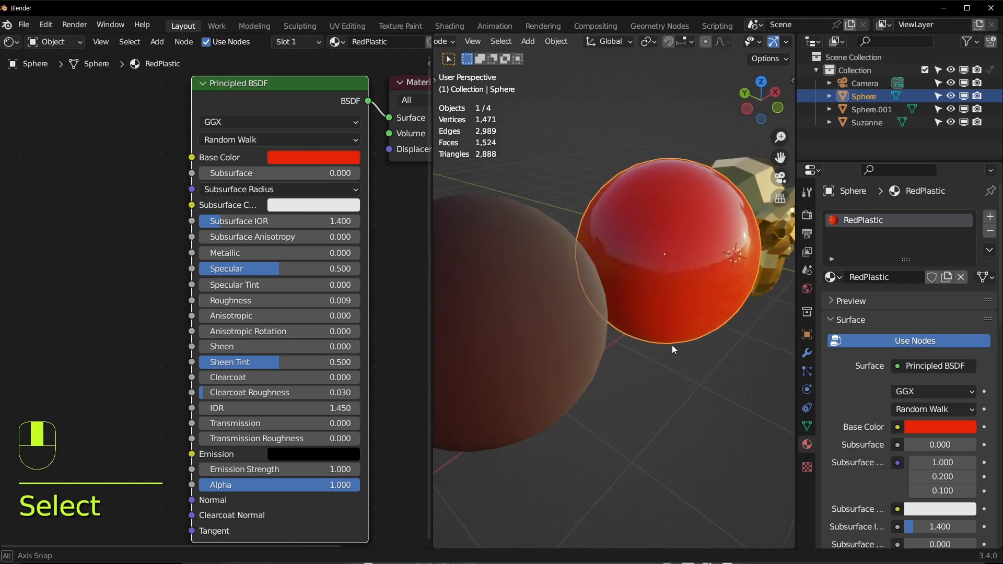
{"action": "middle_click_drag", "start_coordinate": [563, 340], "coordinate": [570, 332], "text": "shift"}
{"action": "scroll", "coordinate": [682, 263], "scroll_direction": "up", "scroll_amount": 1}
{"action": "middle_click_drag", "start_coordinate": [682, 209], "coordinate": [591, 280], "text": "shift"}
{"action": "scroll", "coordinate": [592, 280], "scroll_direction": "up", "scroll_amount": 2}
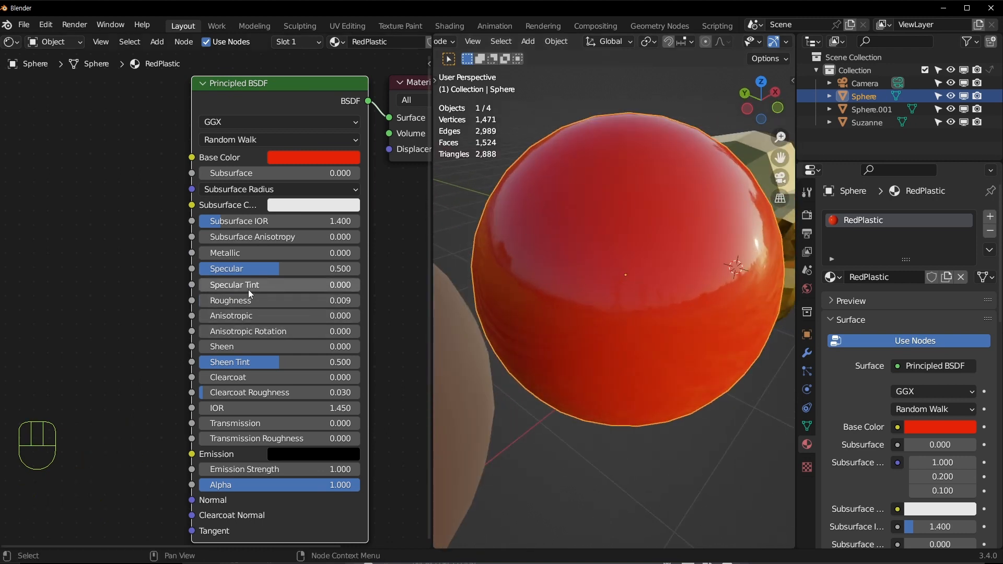
{"action": "scroll", "coordinate": [594, 309], "scroll_direction": "down", "scroll_amount": 4}
Select the Wood sphere and increase its Roughness to 0.967
{"action": "left_click", "coordinate": [526, 330]}
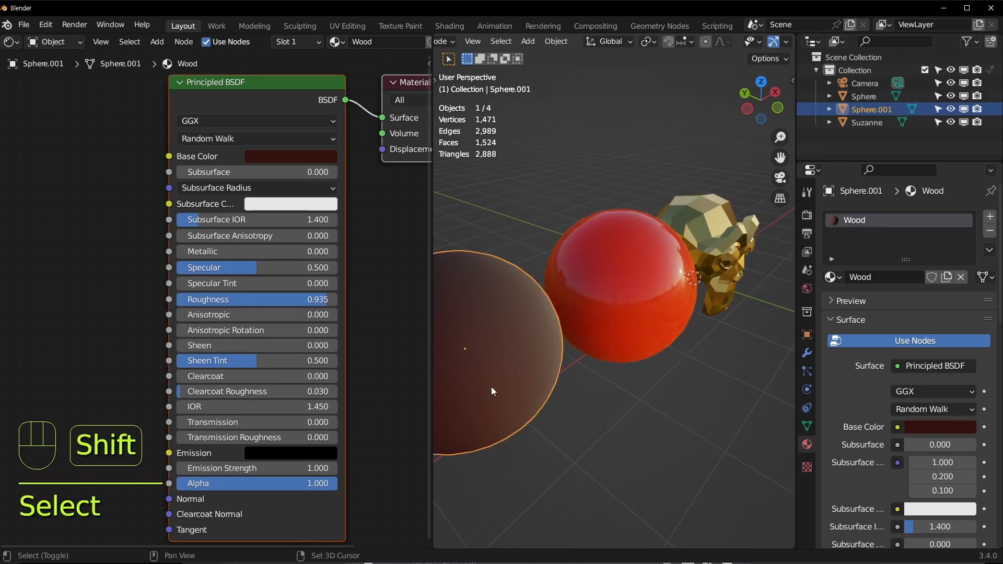
{"action": "middle_click_drag", "start_coordinate": [491, 387], "coordinate": [512, 369], "text": "shift"}
{"action": "scroll", "coordinate": [512, 370], "scroll_direction": "up", "scroll_amount": 1}
{"action": "left_click_drag", "start_coordinate": [316, 300], "coordinate": [343, 297]}
{"action": "middle_click_drag", "start_coordinate": [452, 340], "coordinate": [606, 319]}
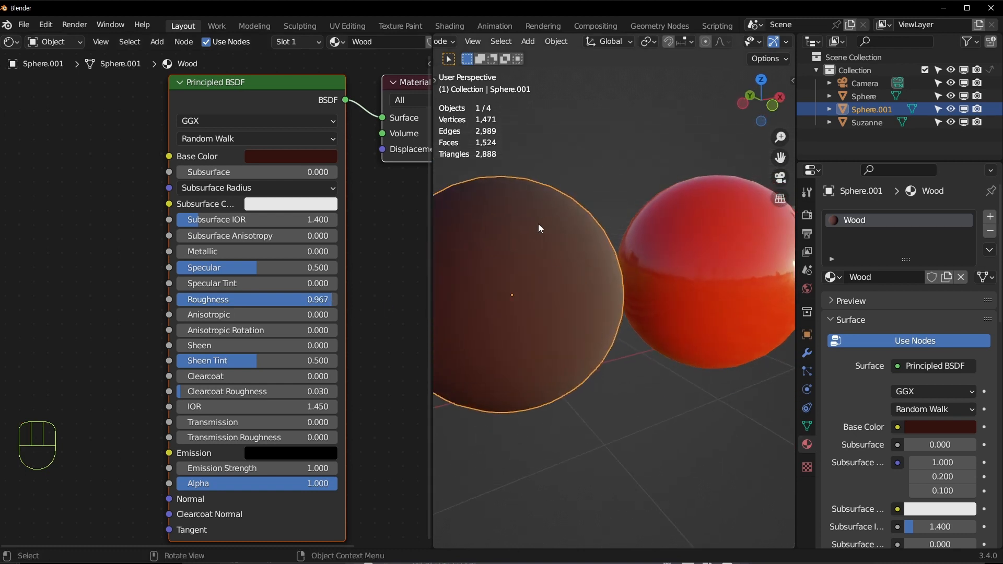
Examine the matte Wood sphere against the glossy red sphere from several angles and distances, and clear the selection
{"action": "scroll", "coordinate": [558, 308], "scroll_direction": "up", "scroll_amount": 4}
{"action": "left_click", "coordinate": [550, 238]}
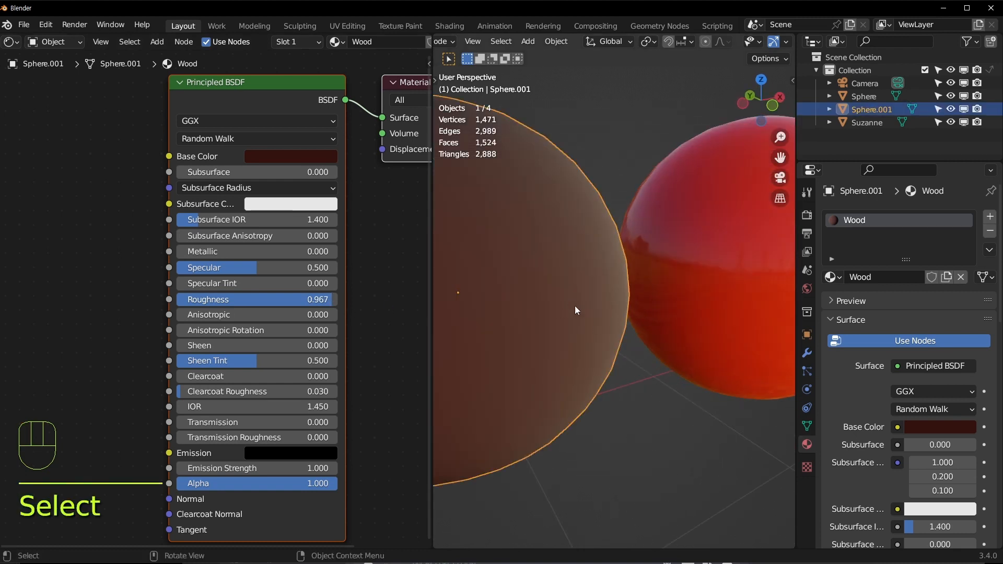
{"action": "scroll", "coordinate": [570, 308], "scroll_direction": "down", "scroll_amount": 3}
{"action": "left_click", "coordinate": [686, 280]}
{"action": "middle_click_drag", "start_coordinate": [697, 278], "coordinate": [606, 304], "text": "shift"}
{"action": "left_click", "coordinate": [704, 295], "text": "shift"}
{"action": "left_click", "coordinate": [666, 273]}
{"action": "left_click", "coordinate": [650, 303]}
{"action": "scroll", "coordinate": [650, 304], "scroll_direction": "up", "scroll_amount": 2}
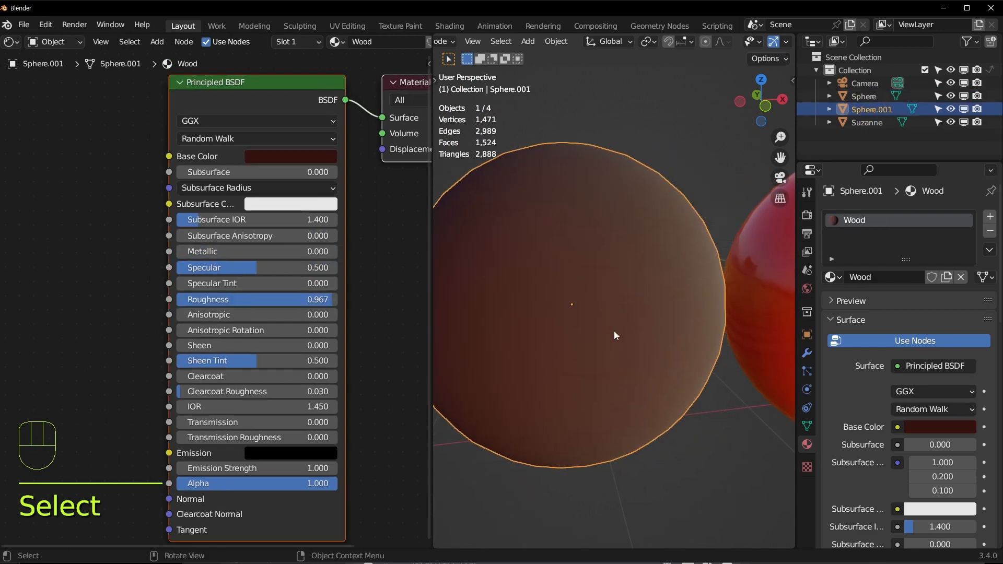
{"action": "middle_click_drag", "start_coordinate": [544, 327], "coordinate": [574, 348]}
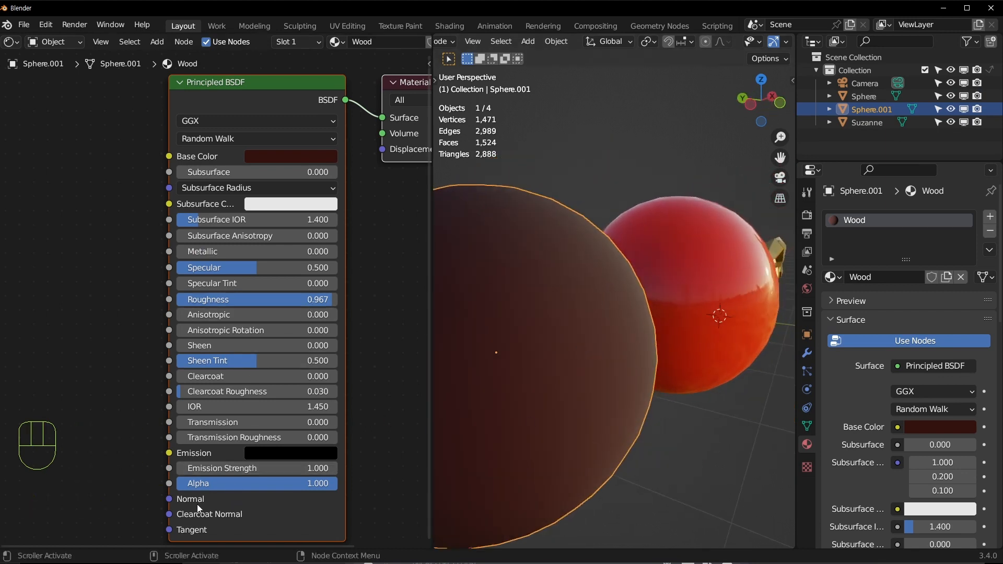
{"action": "middle_click_drag", "start_coordinate": [632, 288], "coordinate": [701, 255]}
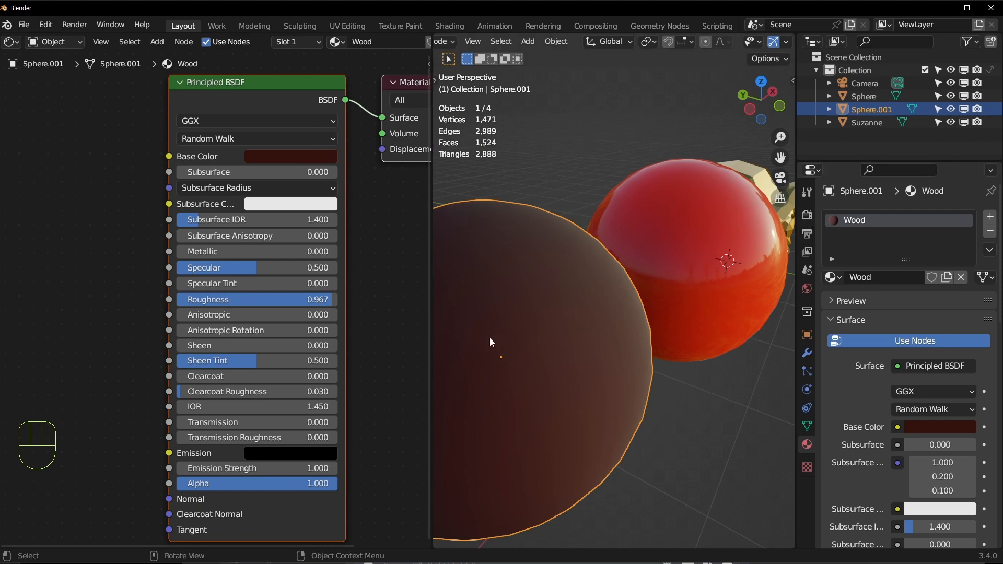
{"action": "middle_click_drag", "start_coordinate": [491, 340], "coordinate": [619, 309]}
{"action": "left_click", "coordinate": [636, 408]}
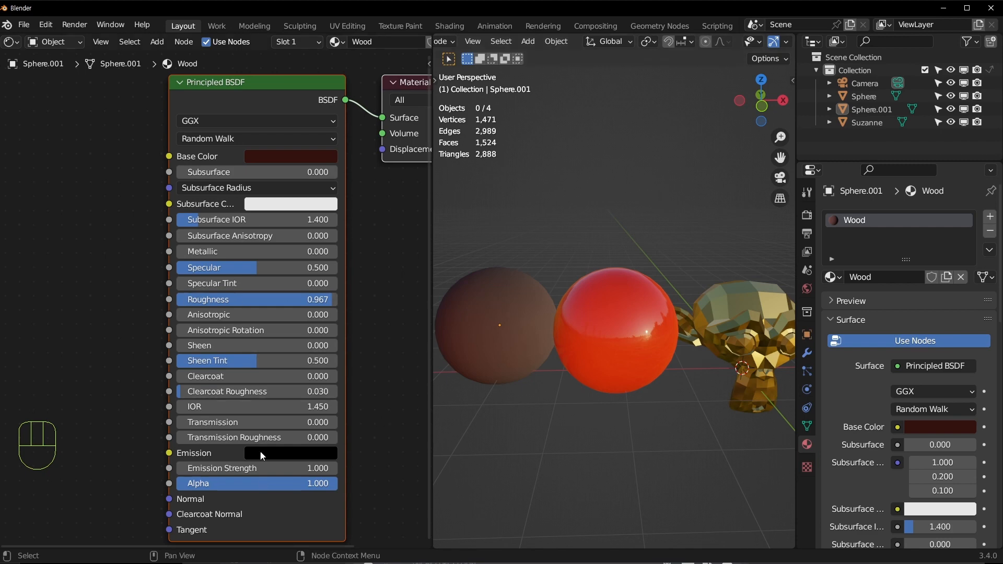
Review the Wood node setup as a whole, and select the red sphere to show its RedPlastic nodes
{"action": "scroll", "coordinate": [341, 323], "scroll_direction": "down", "scroll_amount": 3}
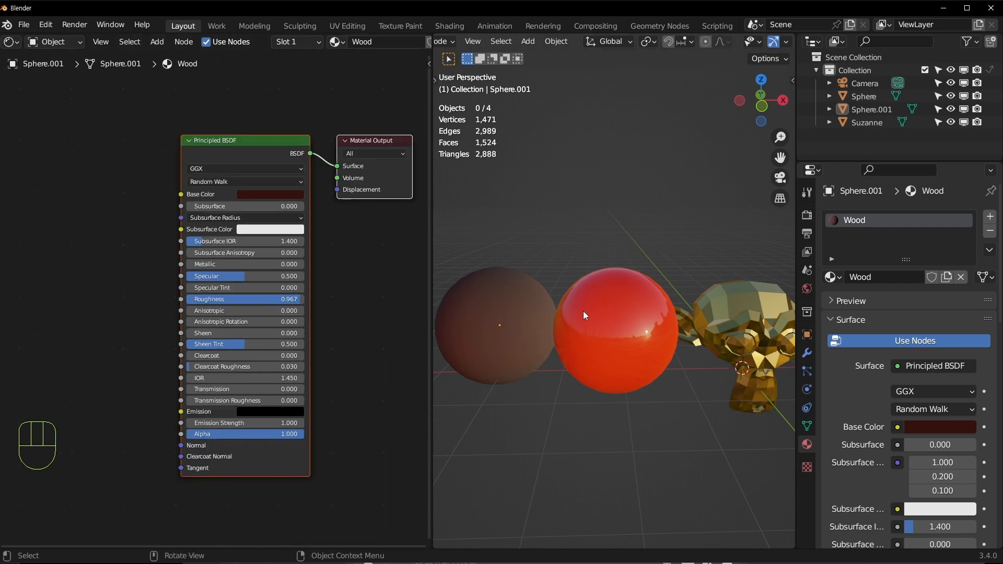
{"action": "left_click", "coordinate": [368, 322]}
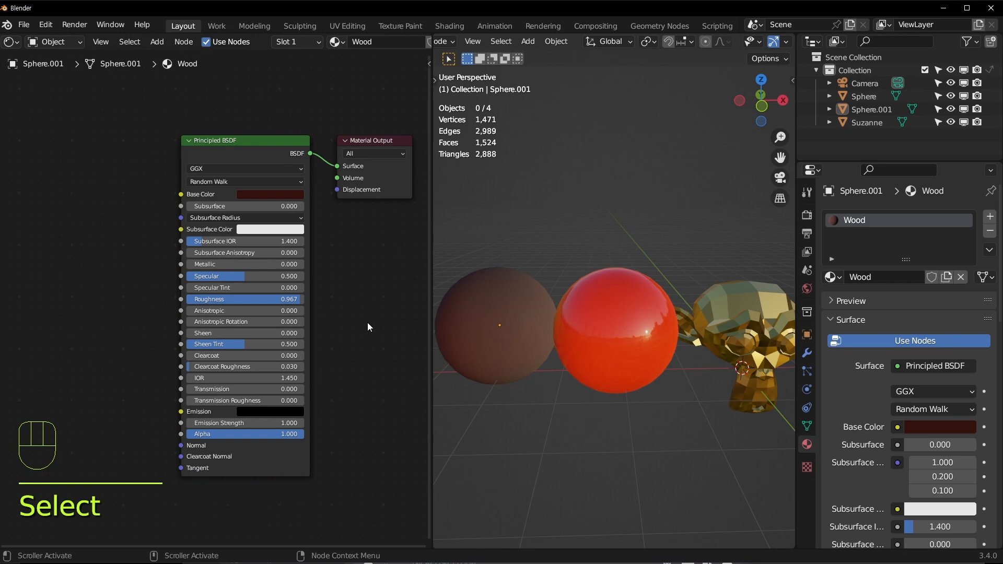
{"action": "scroll", "coordinate": [367, 322], "scroll_direction": "up", "scroll_amount": 1}
{"action": "left_click", "coordinate": [586, 308]}
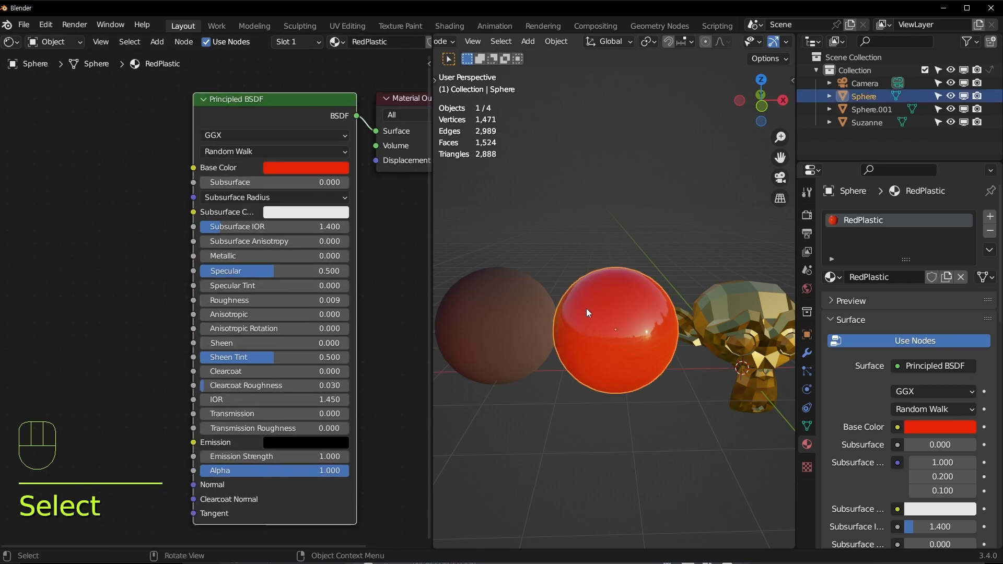